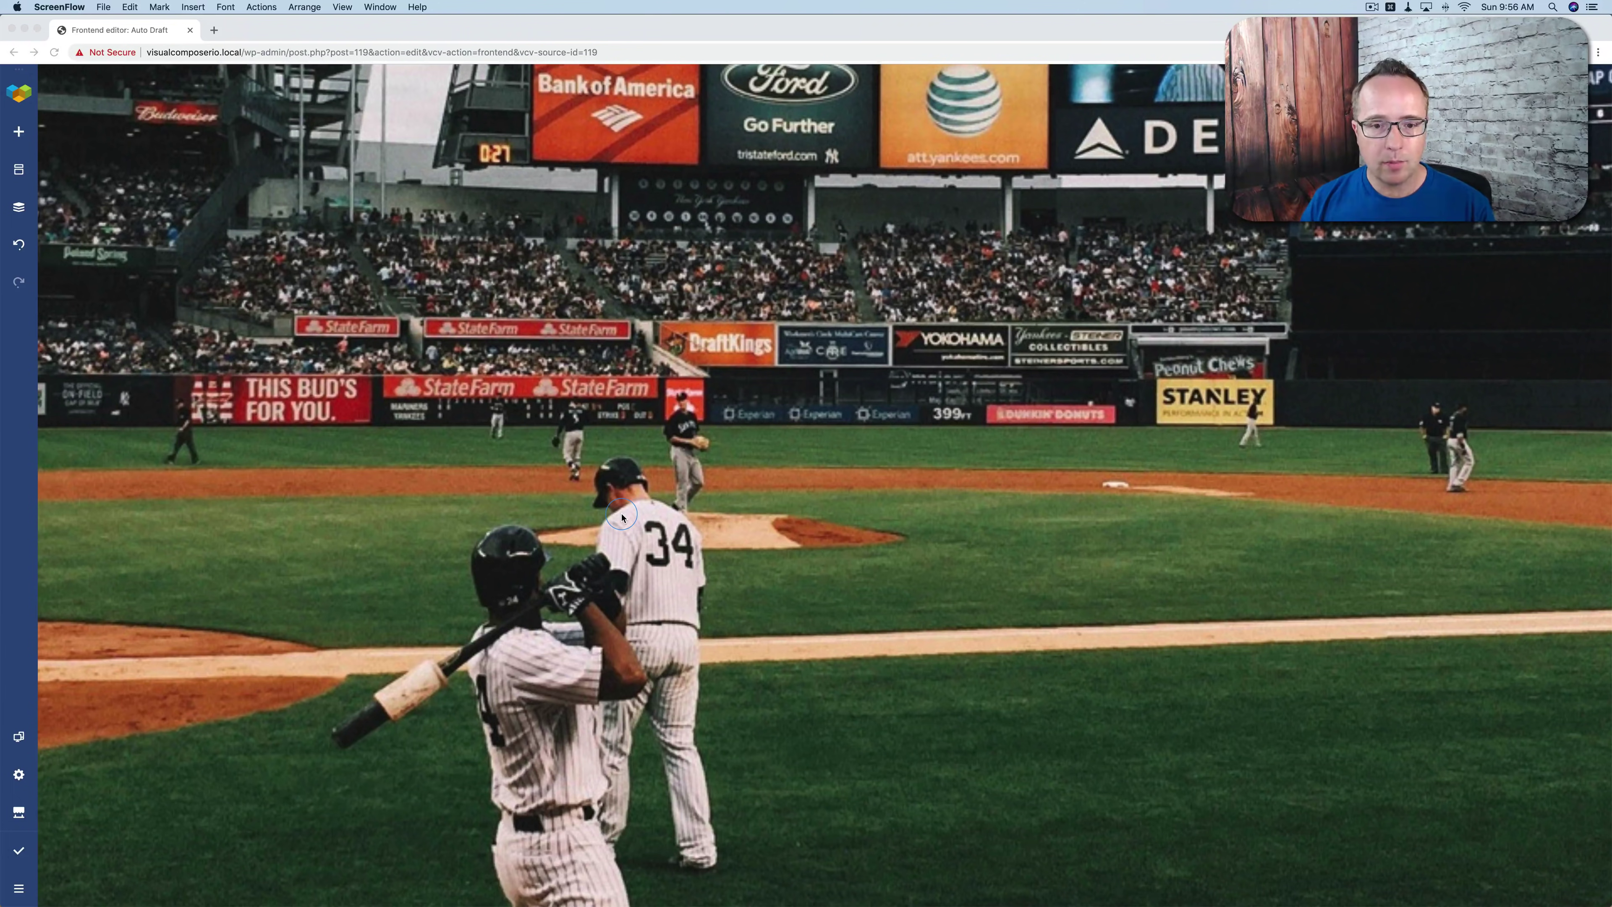
Look through the whole baseball article page, from the header image to the society section and back to the start
{"action": "scroll", "coordinate": [622, 517], "scroll_direction": "down", "scroll_amount": 1}
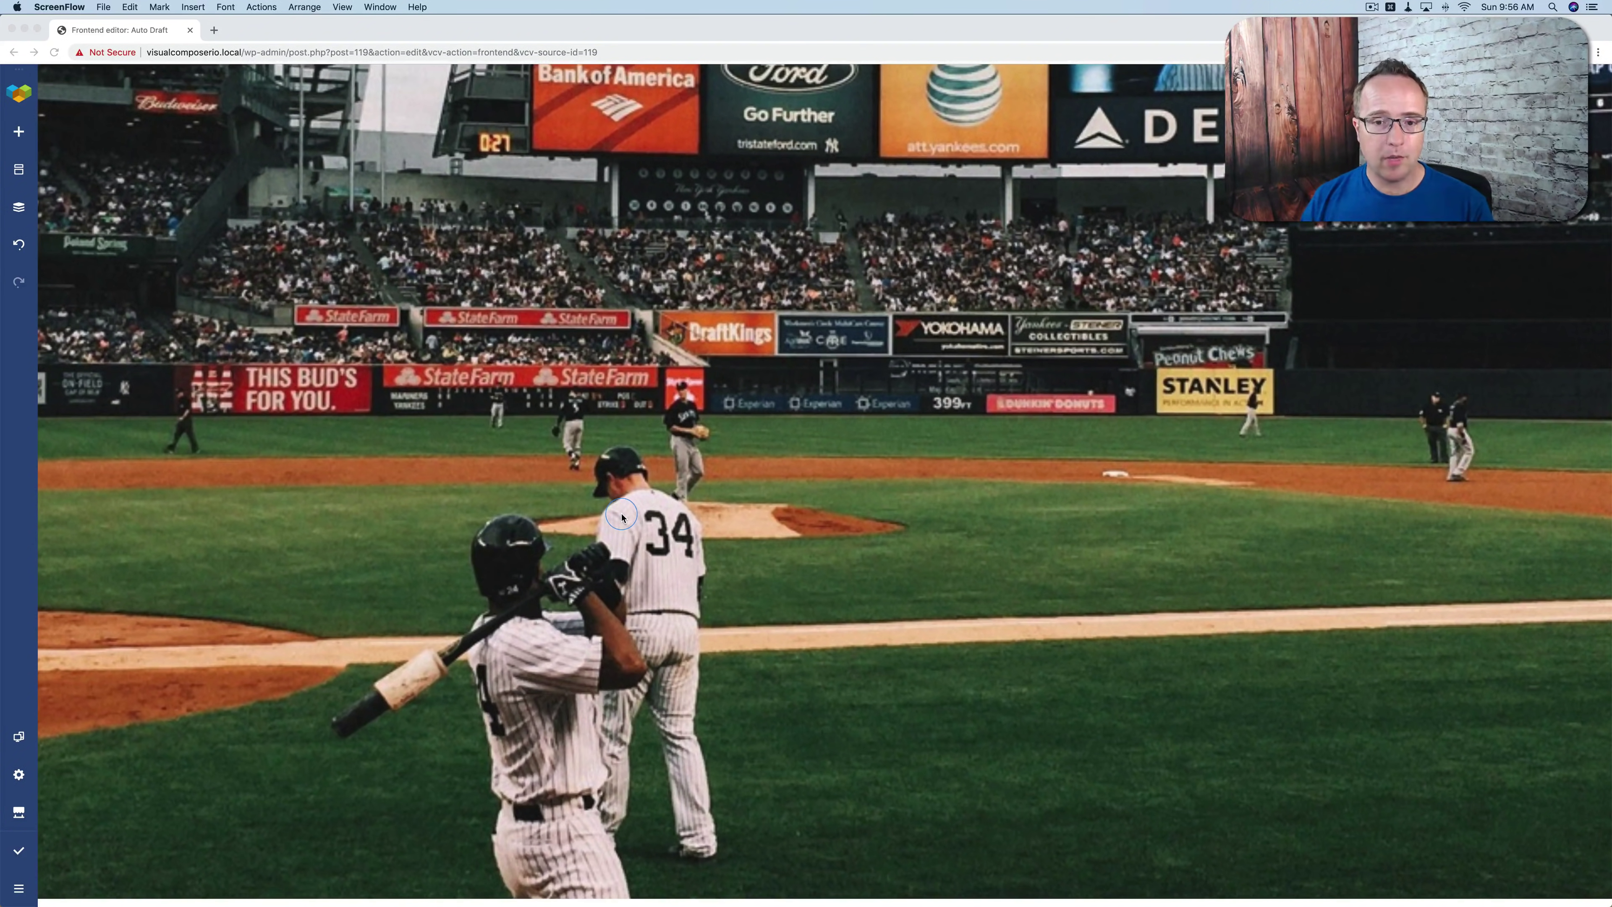
{"action": "scroll", "coordinate": [622, 517], "scroll_direction": "down", "scroll_amount": 10}
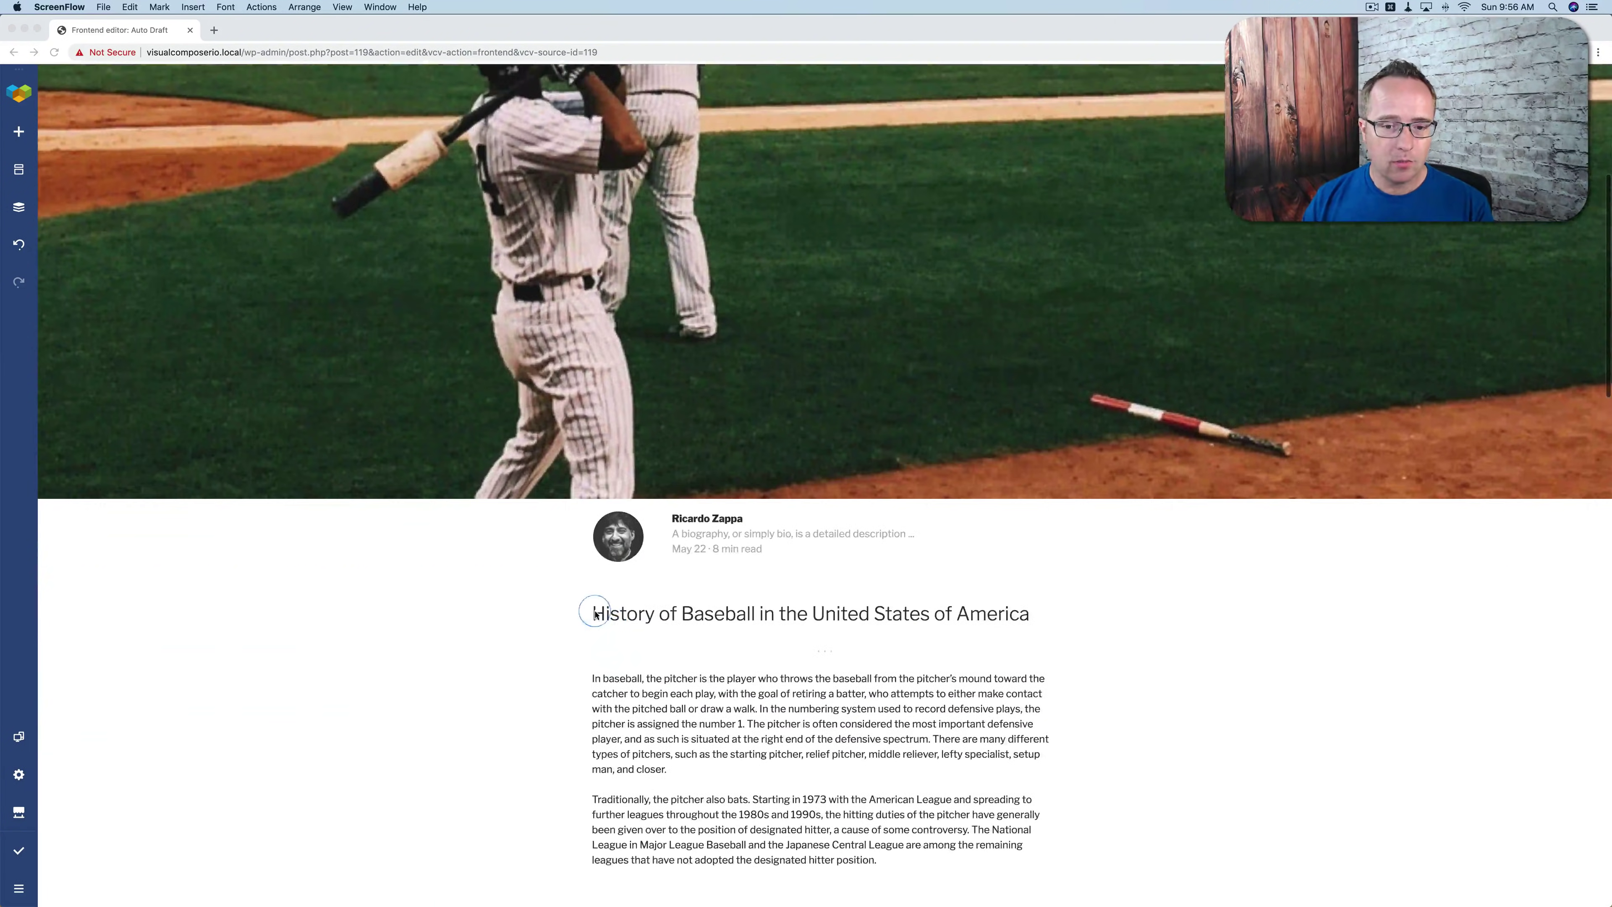
{"action": "scroll", "coordinate": [737, 540], "scroll_direction": "down", "scroll_amount": 10}
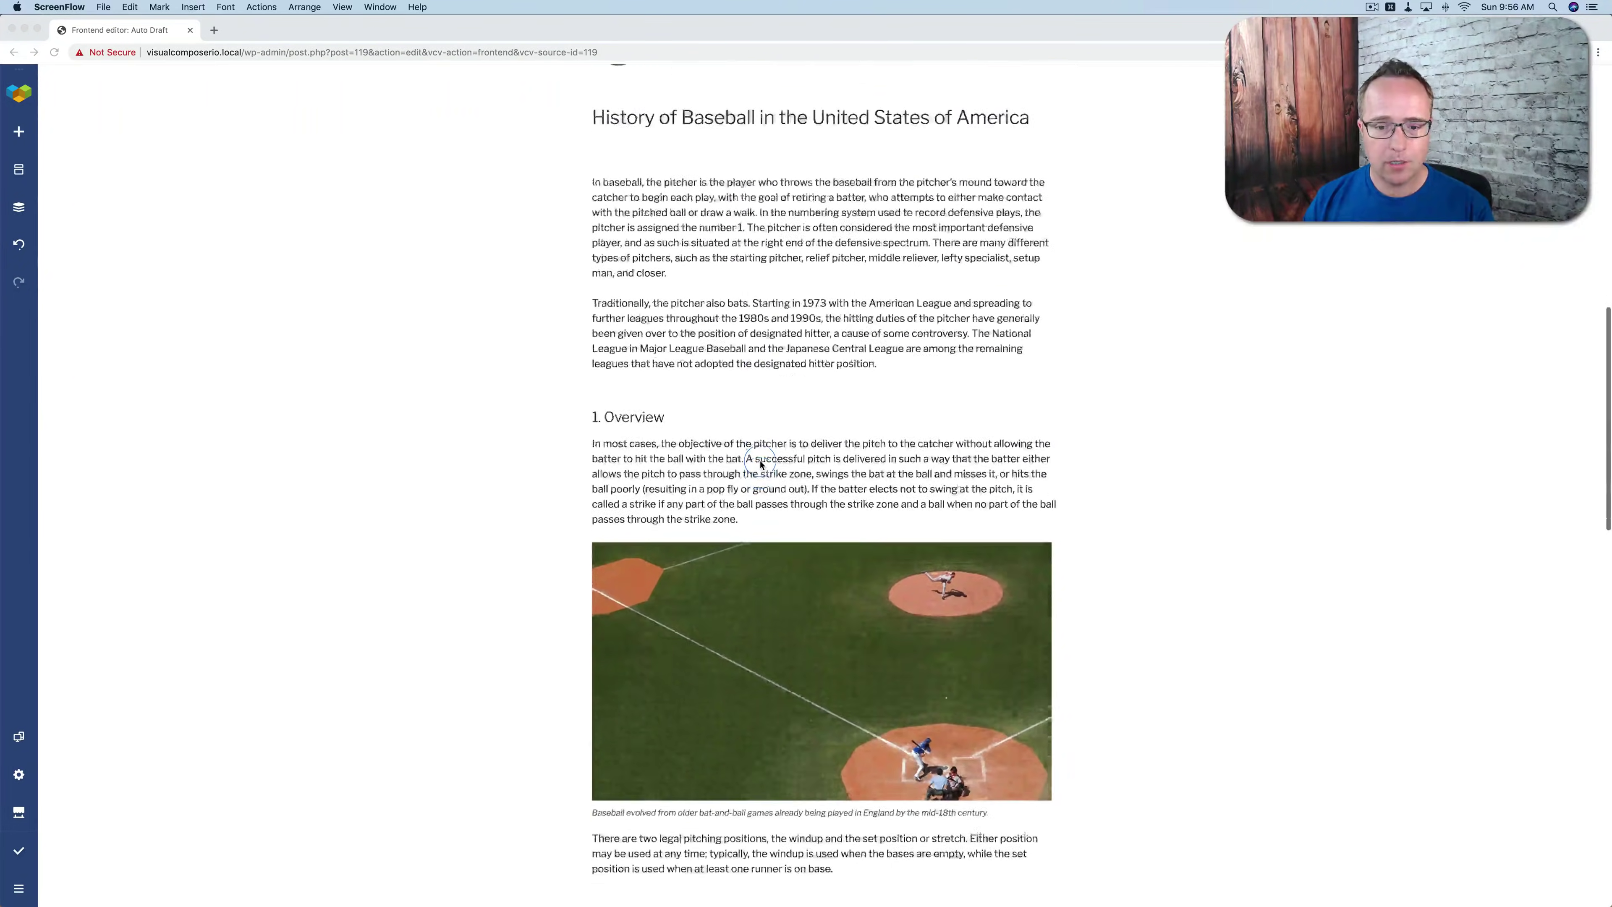
{"action": "scroll", "coordinate": [761, 464], "scroll_direction": "down", "scroll_amount": 20}
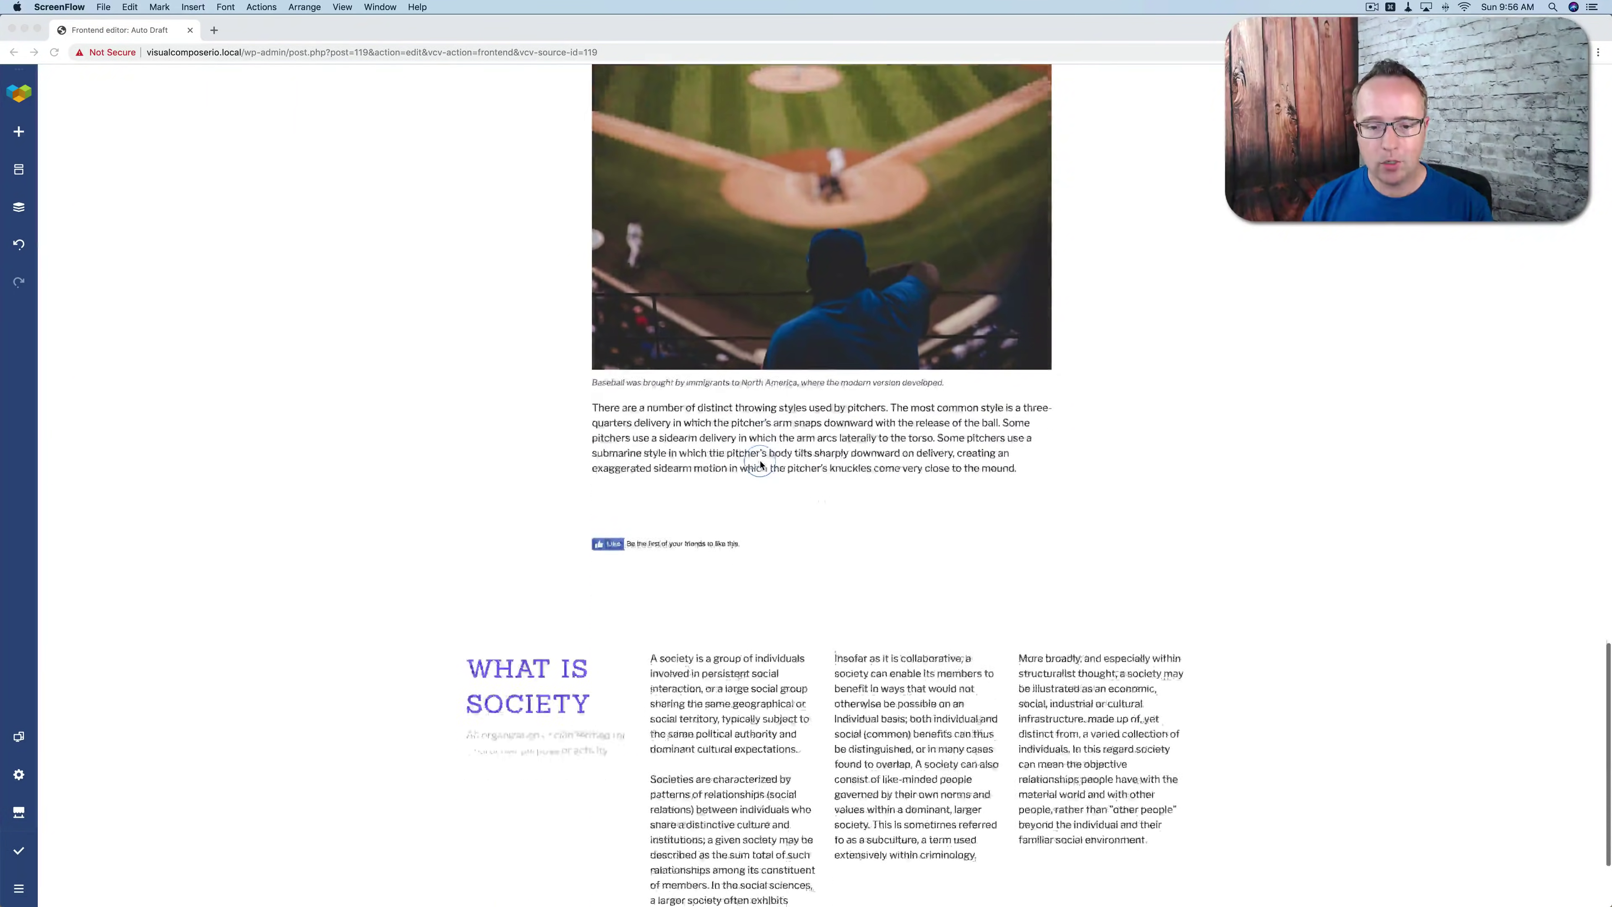
{"action": "scroll", "coordinate": [761, 464], "scroll_direction": "down", "scroll_amount": 2}
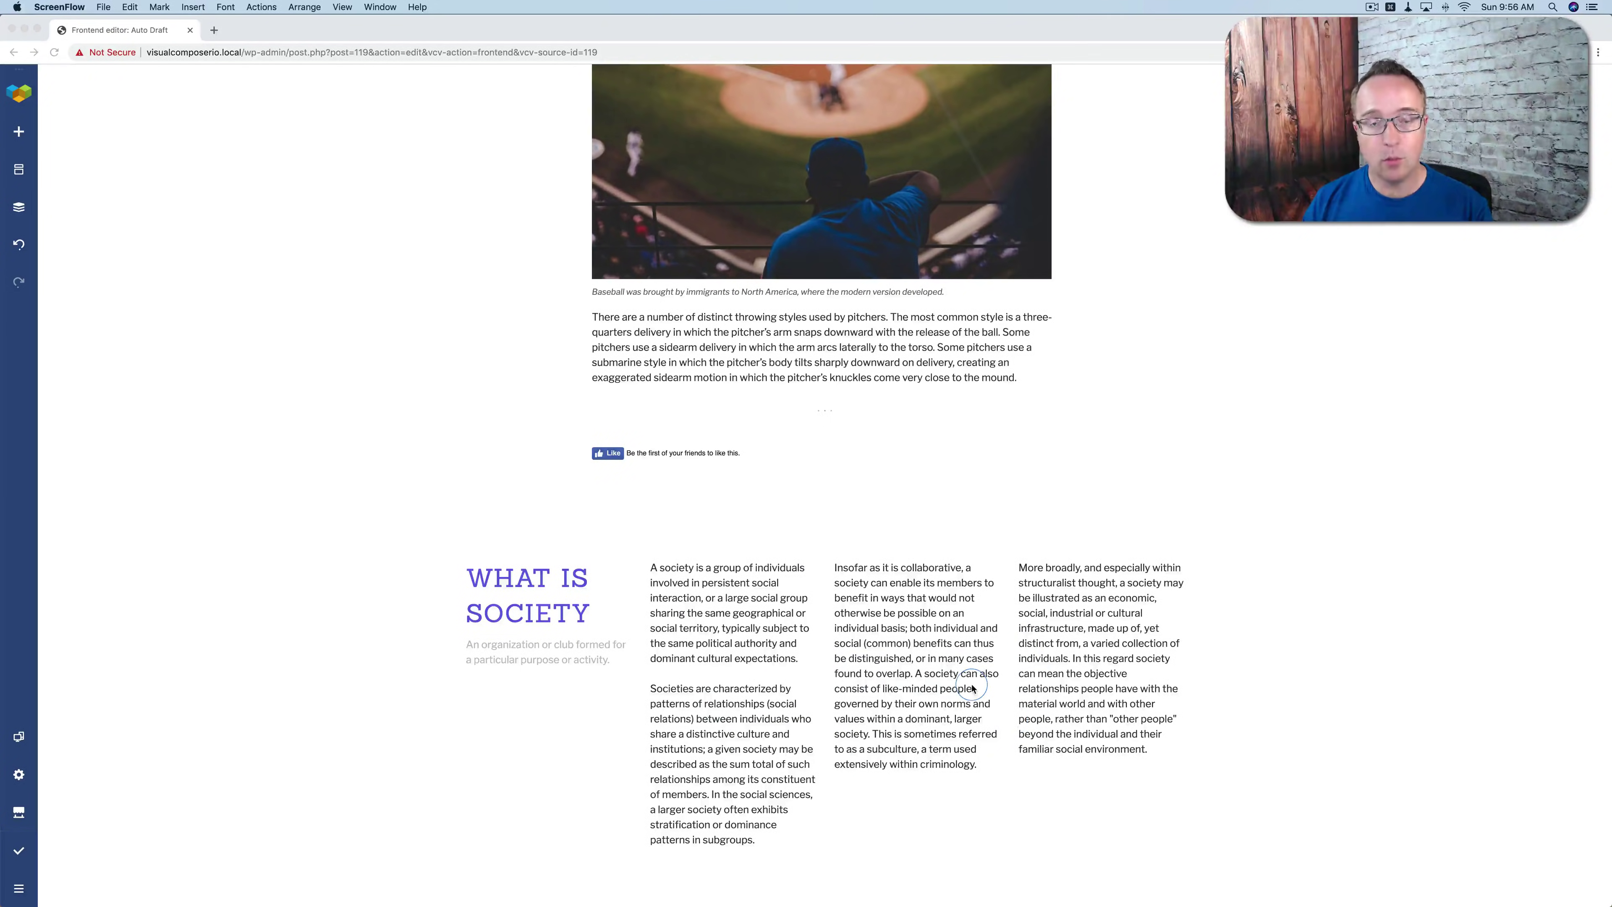
{"action": "scroll", "coordinate": [972, 688], "scroll_direction": "up", "scroll_amount": 15}
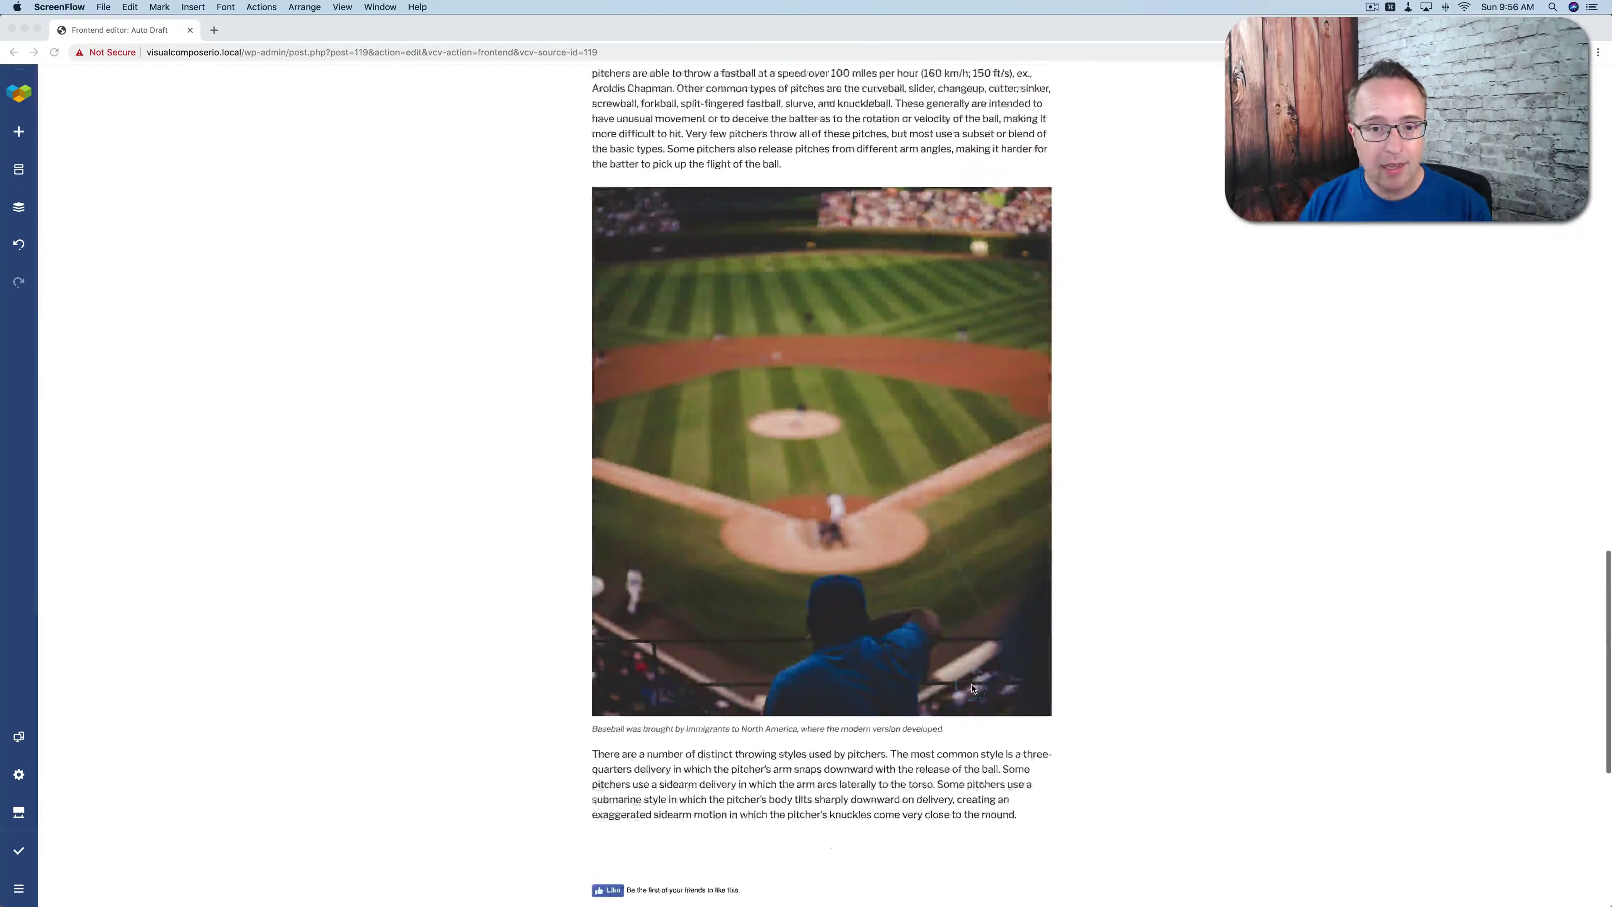
{"action": "scroll", "coordinate": [972, 688], "scroll_direction": "up", "scroll_amount": 13}
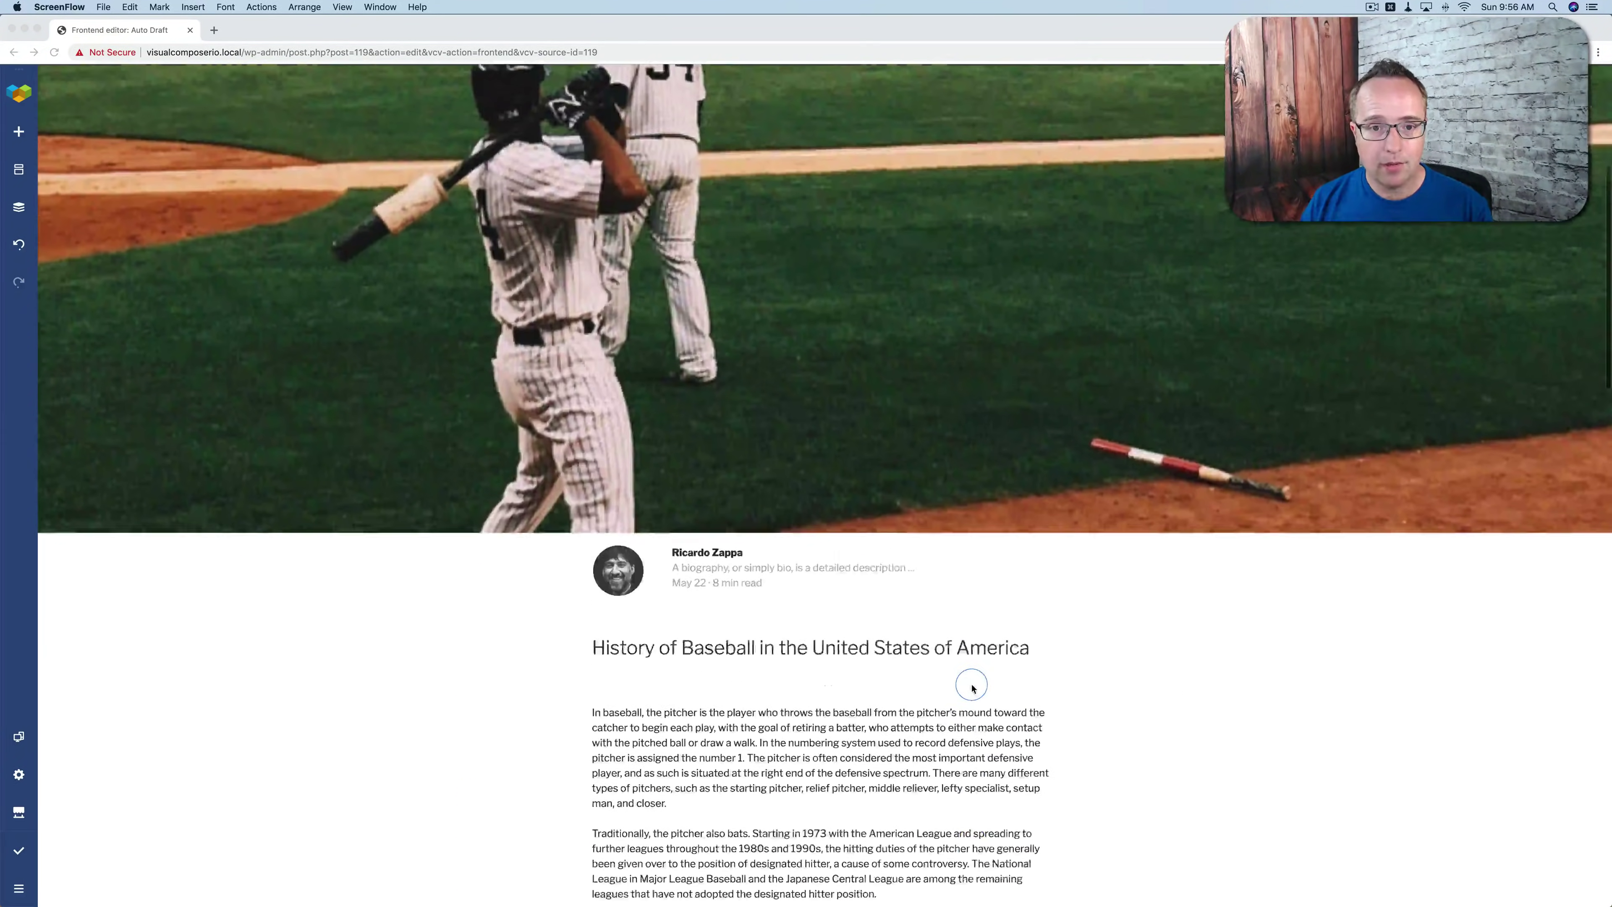
{"action": "scroll", "coordinate": [802, 410], "scroll_direction": "down", "scroll_amount": 3}
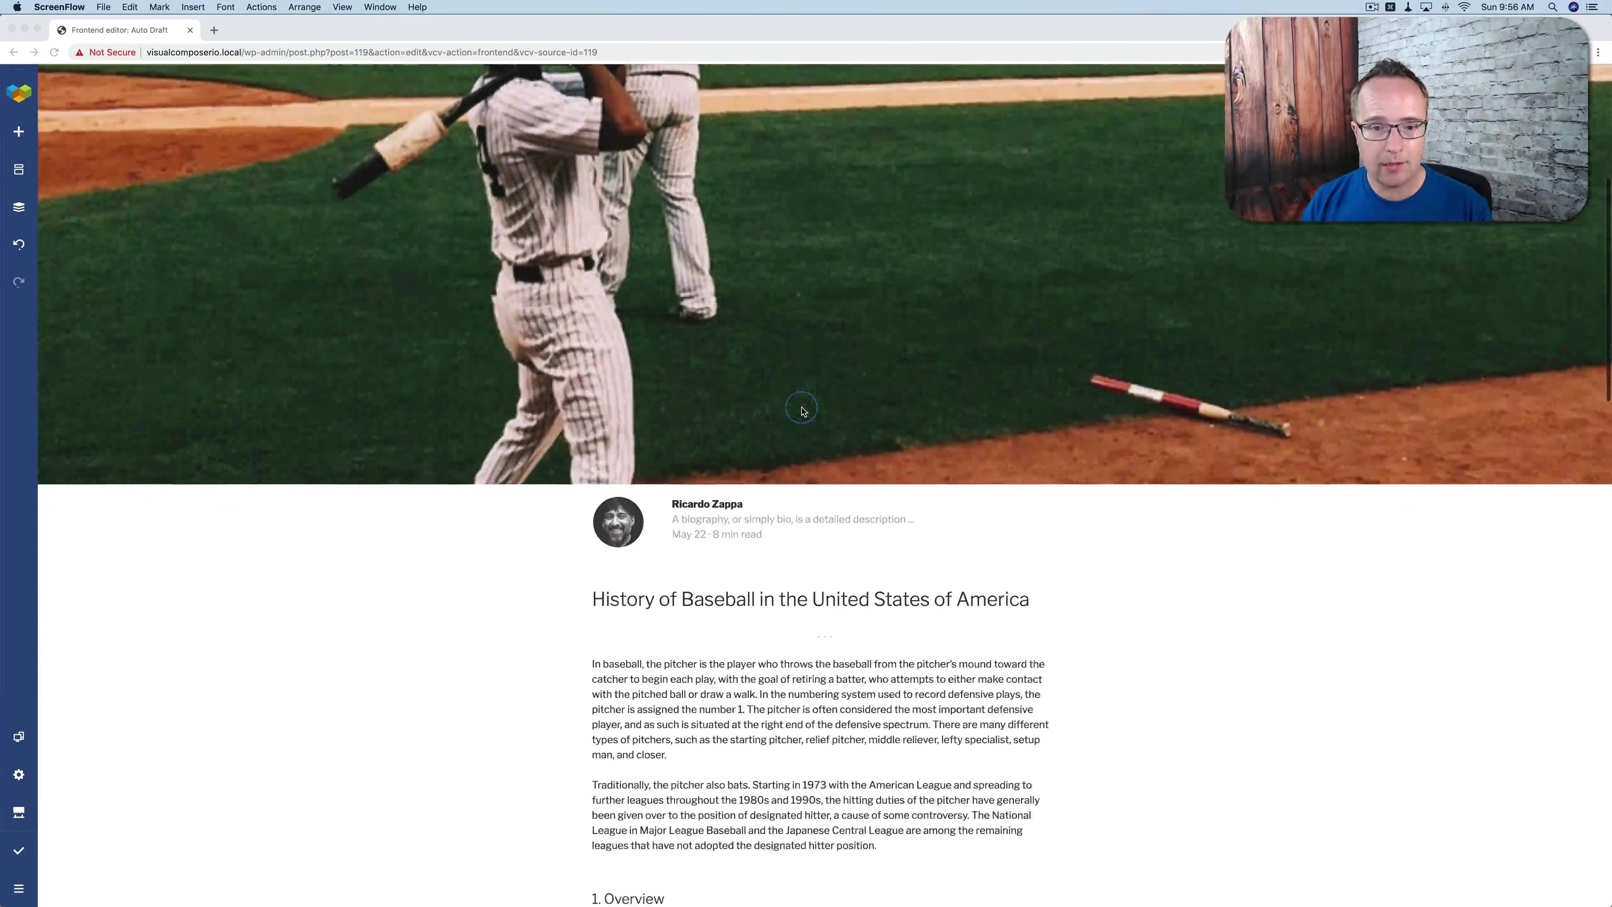
{"action": "scroll", "coordinate": [802, 410], "scroll_direction": "up", "scroll_amount": 5}
{"action": "scroll", "coordinate": [802, 410], "scroll_direction": "down", "scroll_amount": 1}
{"action": "scroll", "coordinate": [802, 411], "scroll_direction": "up", "scroll_amount": 4}
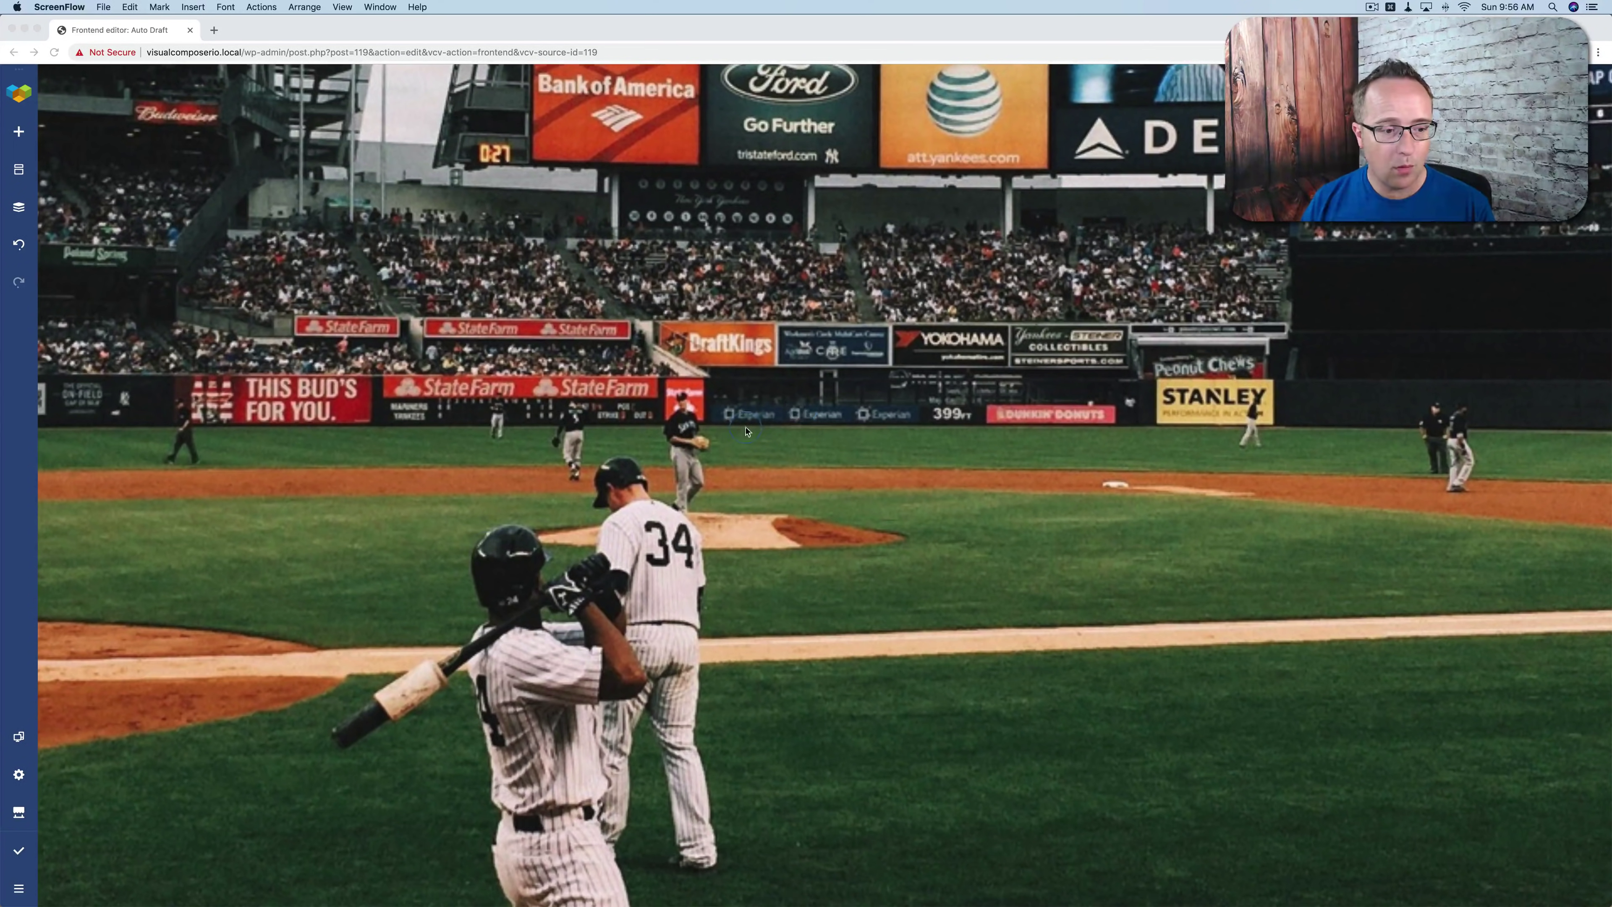
Review the available device previews and display the page in the Tablet Portrait view
{"action": "left_click", "coordinate": [19, 746]}
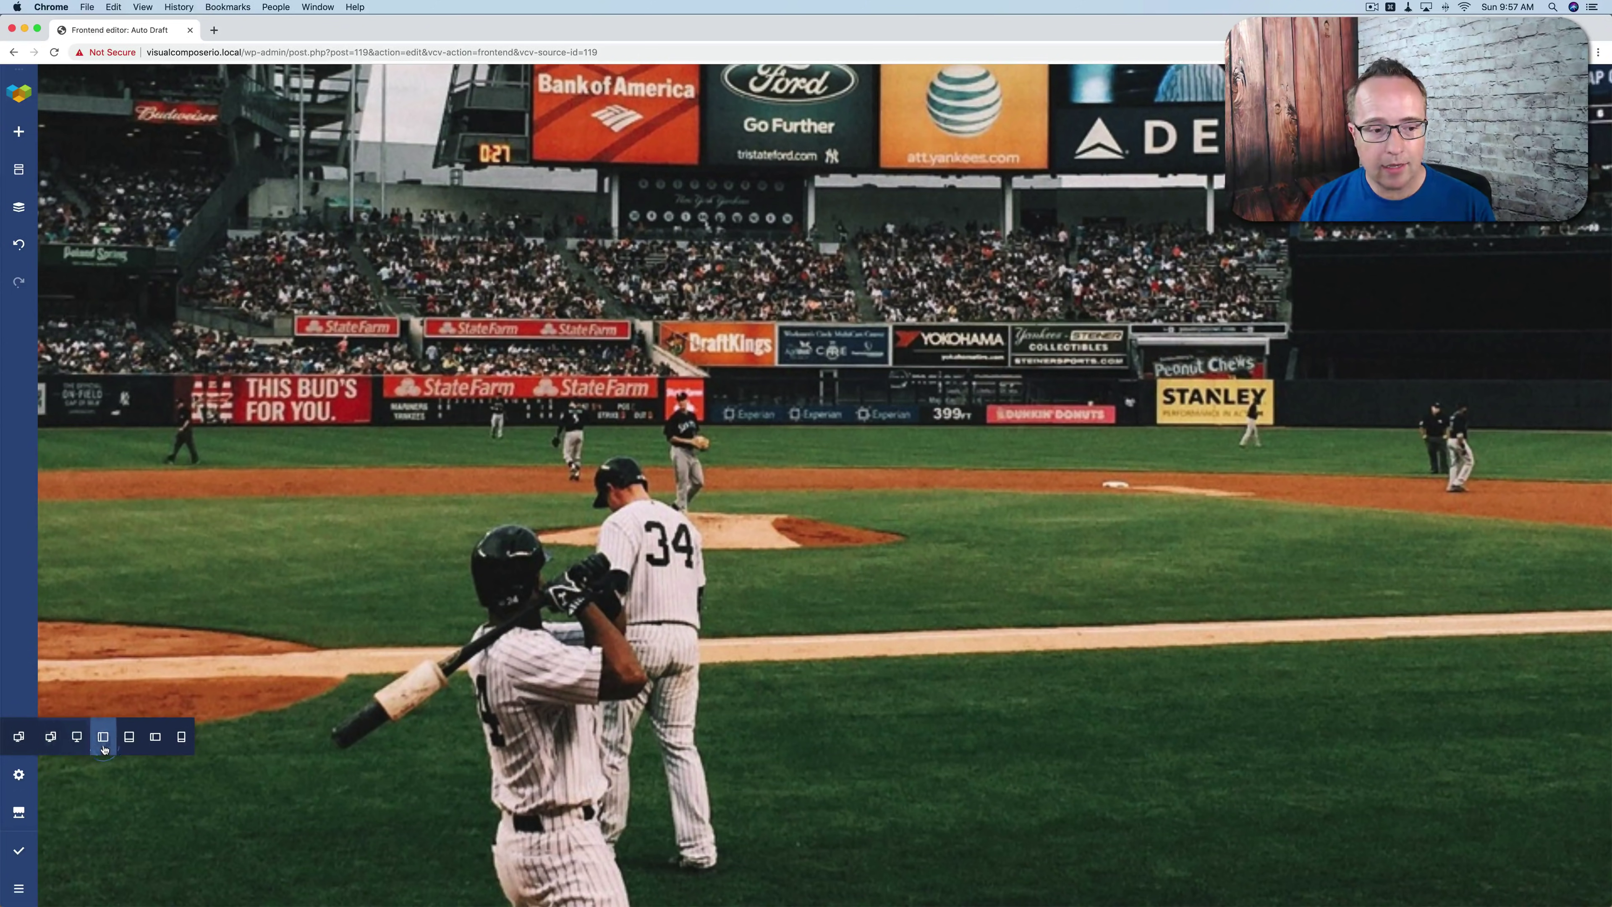
{"action": "left_click", "coordinate": [57, 749]}
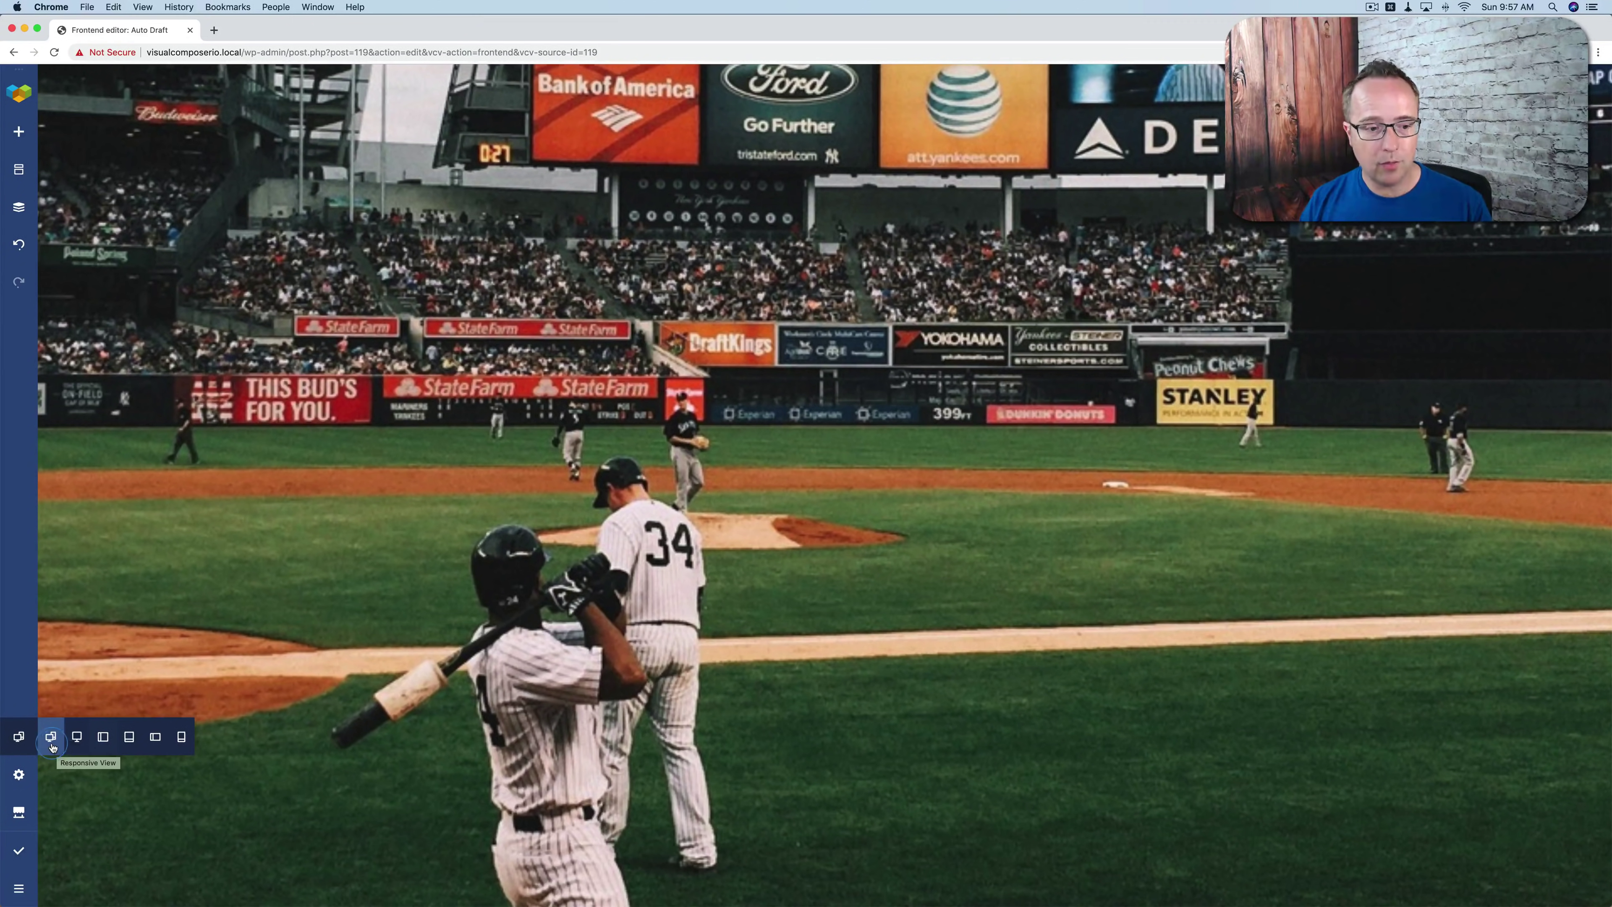
{"action": "left_click", "coordinate": [104, 744]}
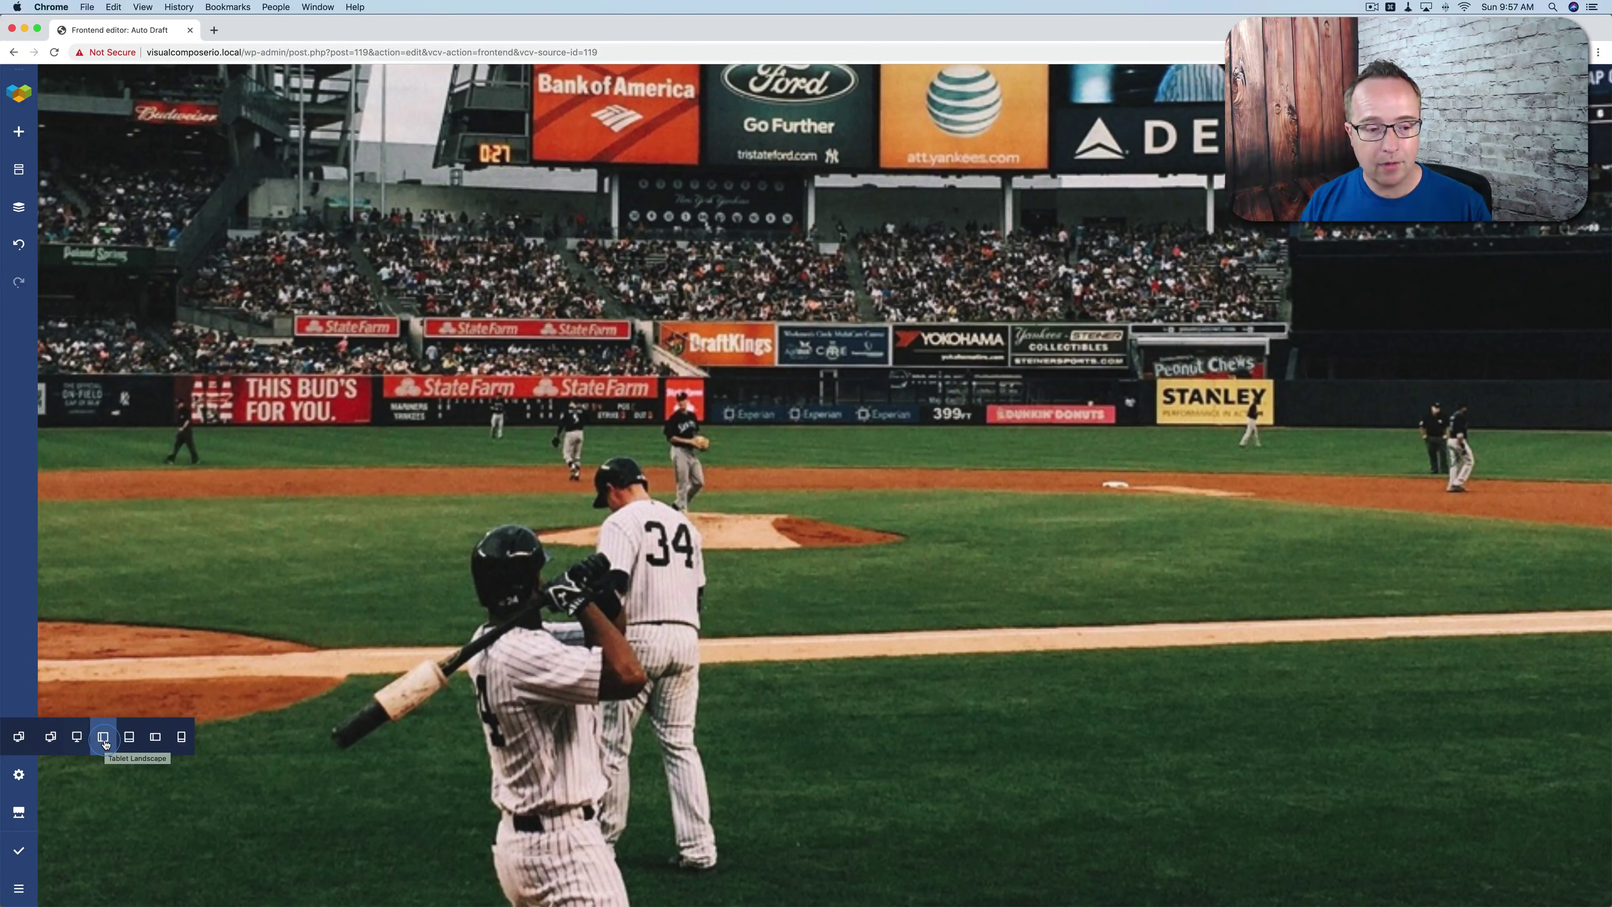
{"action": "left_click", "coordinate": [188, 742]}
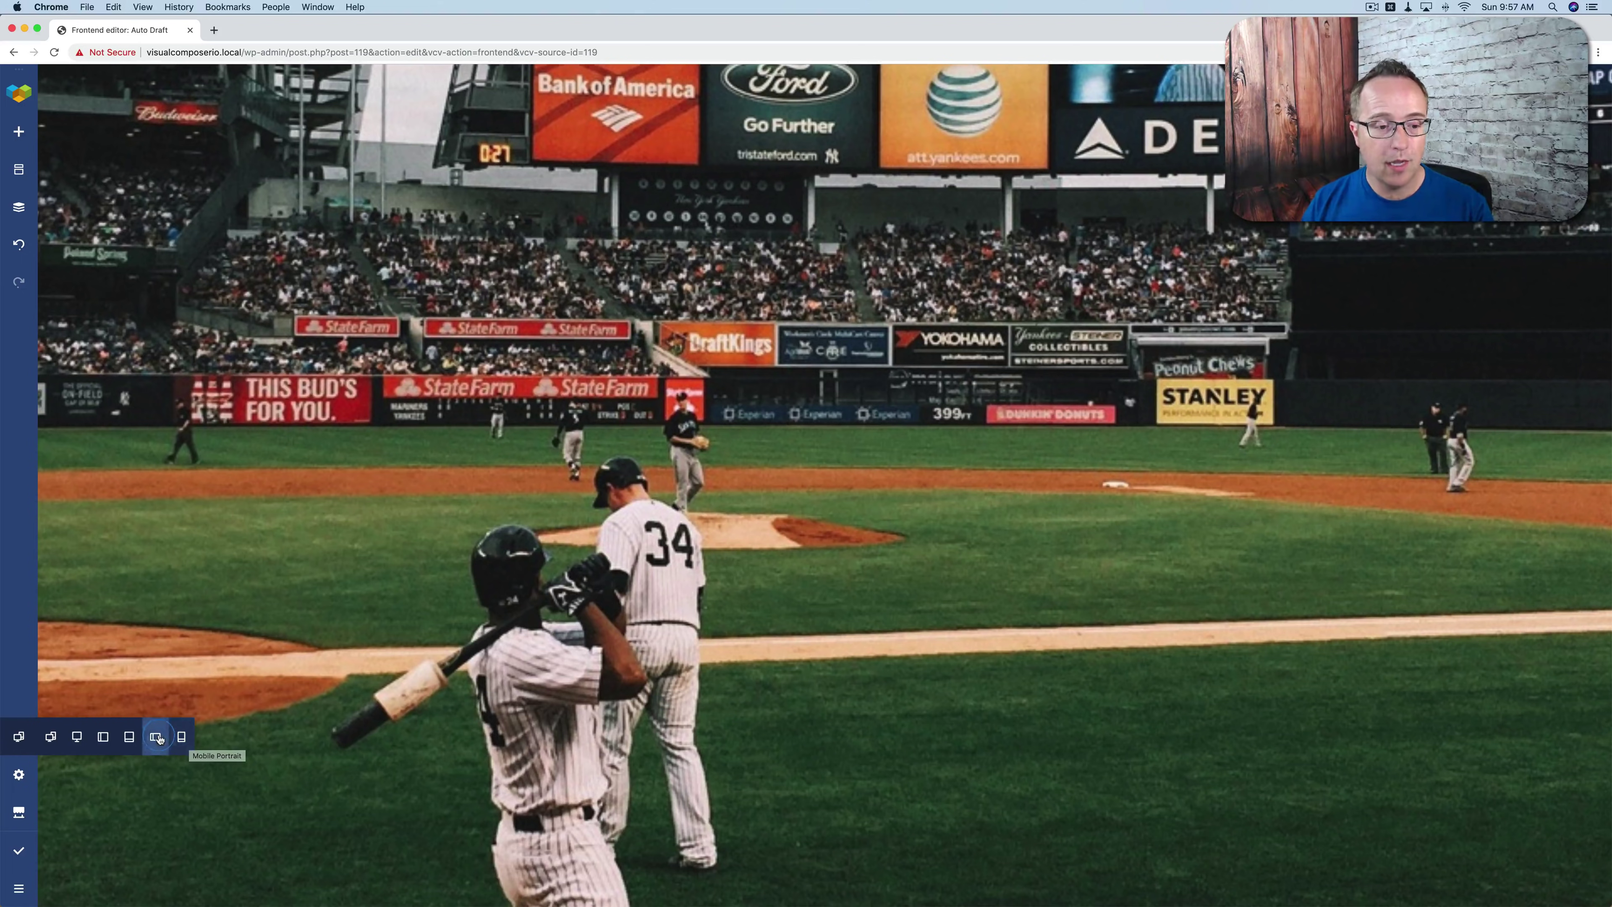
{"action": "left_click", "coordinate": [129, 737]}
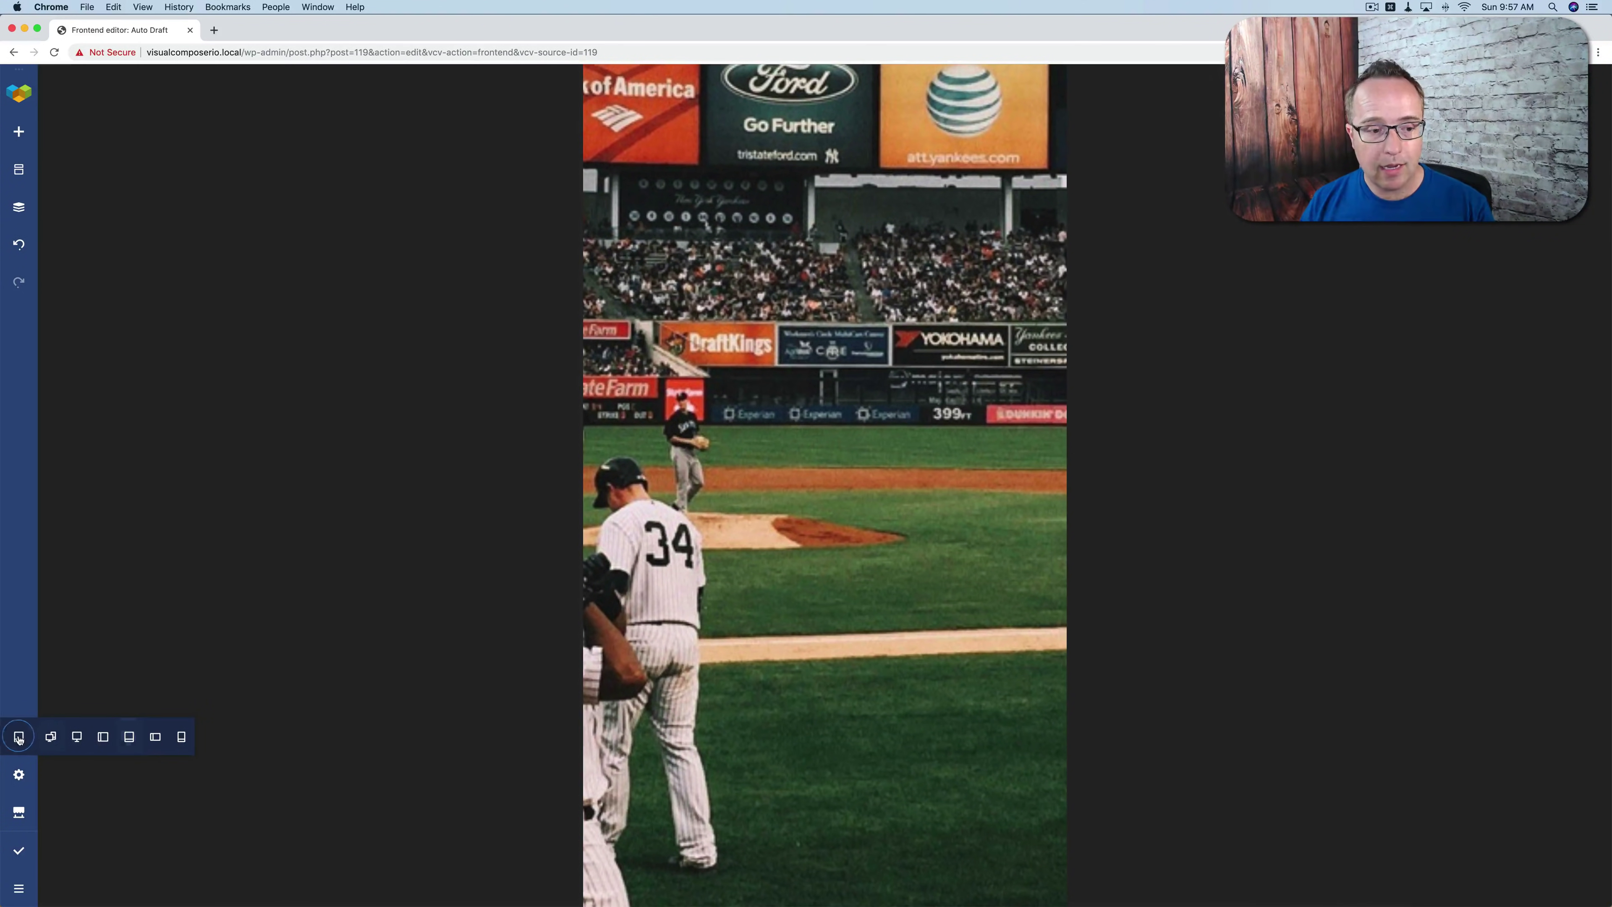
Display the page in the Mobile Portrait view and examine how the header image scrolls and crops
{"action": "left_click", "coordinate": [181, 736]}
{"action": "scroll", "coordinate": [682, 608], "scroll_direction": "down", "scroll_amount": 5}
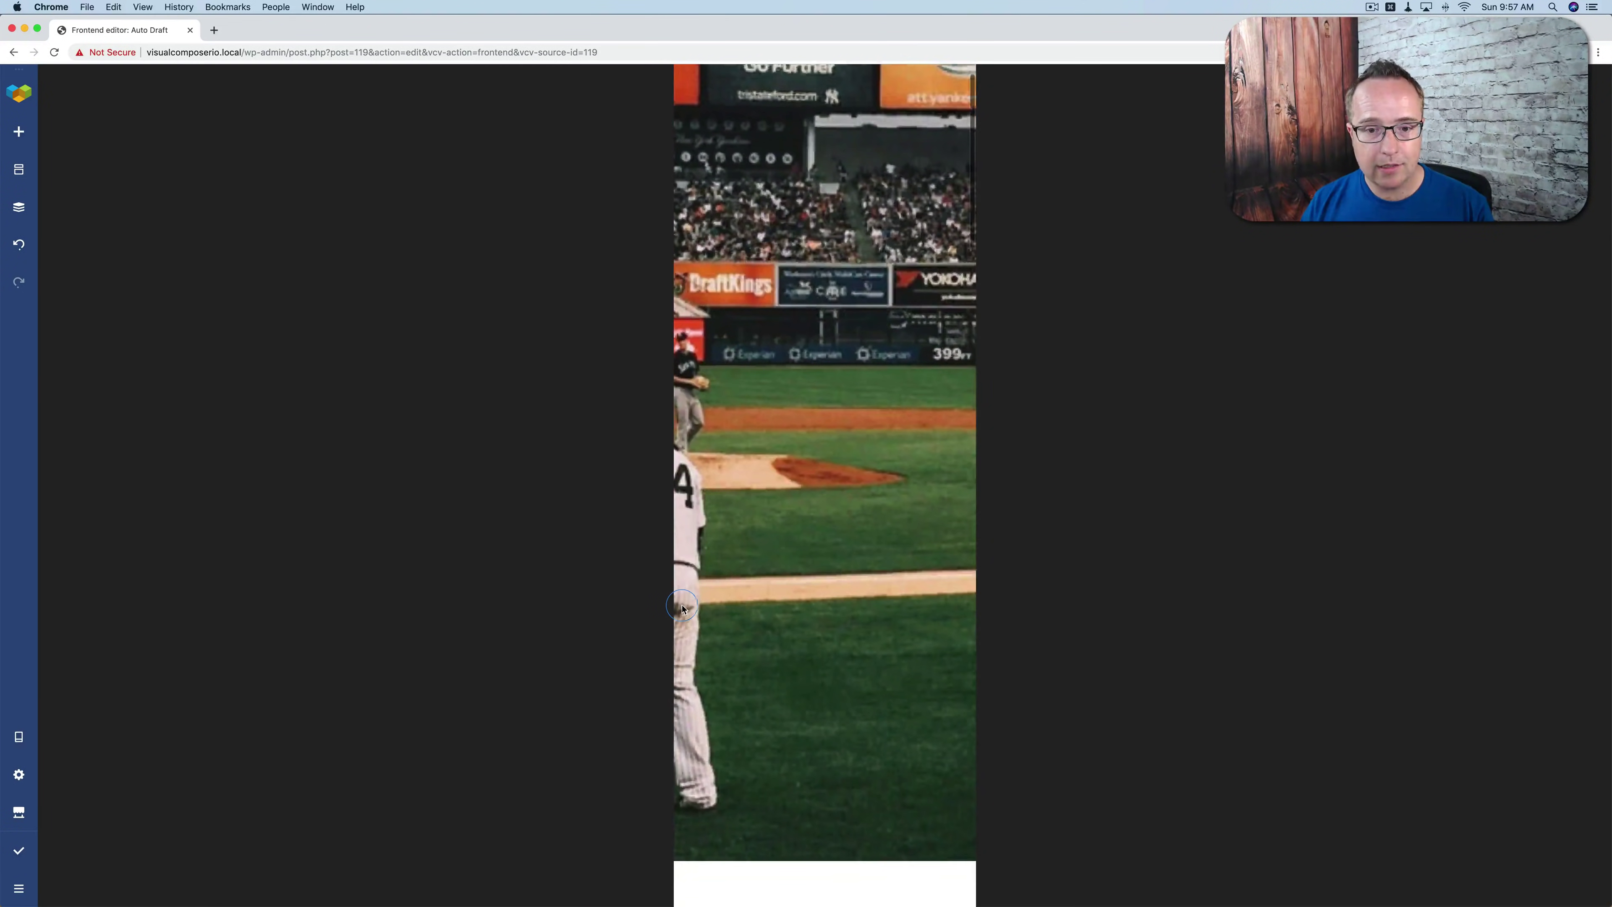
{"action": "scroll", "coordinate": [682, 609], "scroll_direction": "up", "scroll_amount": 5}
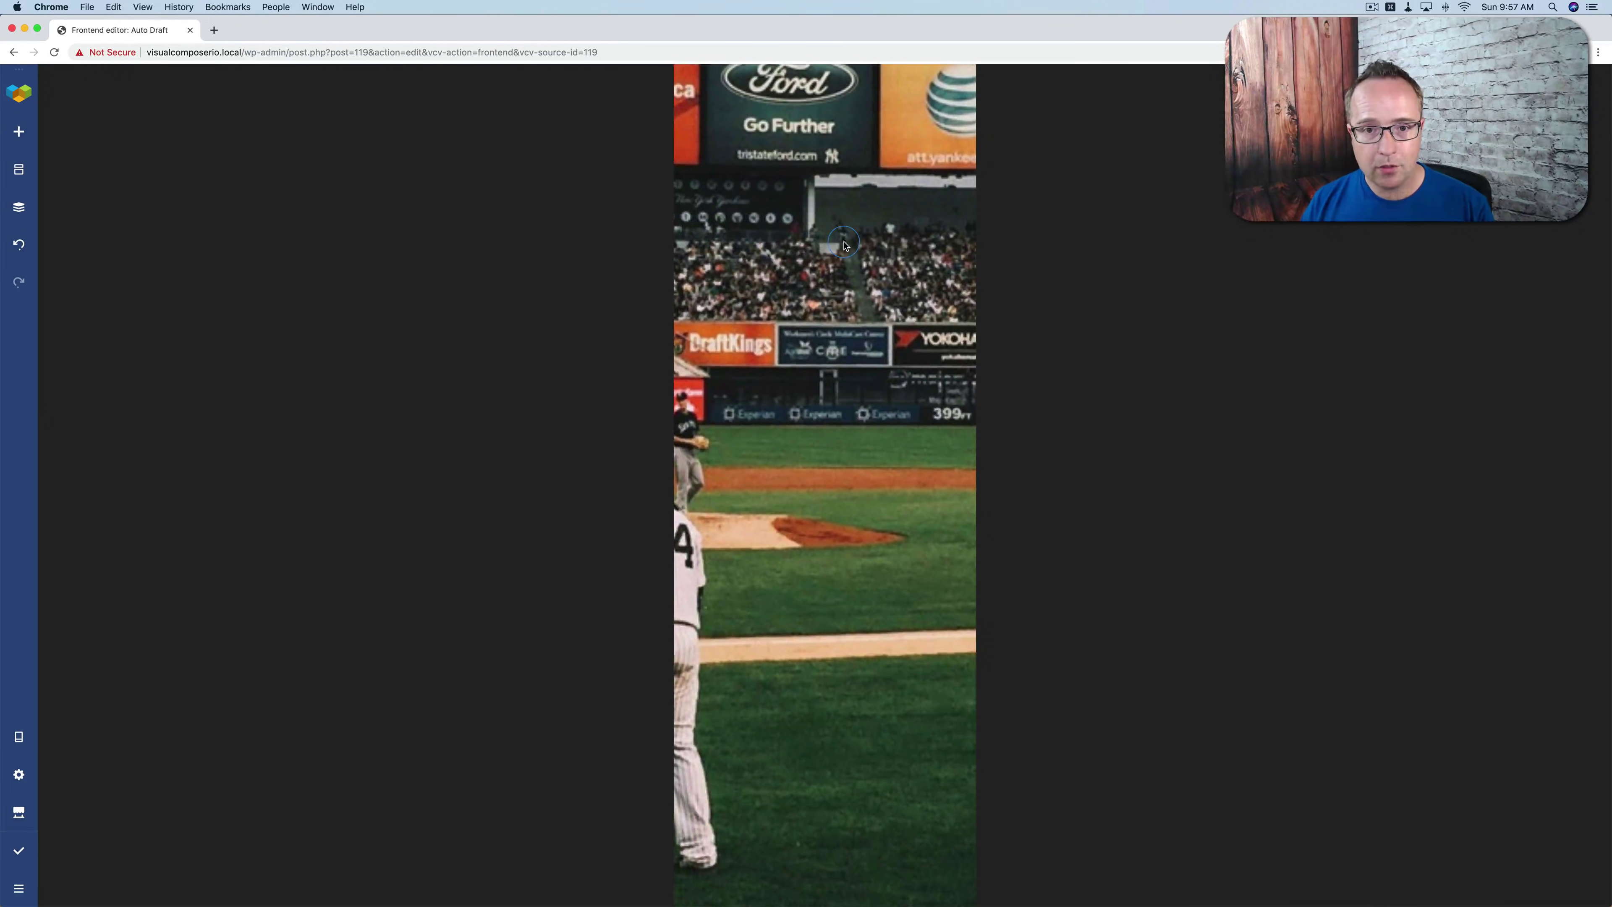
{"action": "scroll", "coordinate": [844, 246], "scroll_direction": "down", "scroll_amount": 5}
{"action": "scroll", "coordinate": [844, 245], "scroll_direction": "down", "scroll_amount": 2}
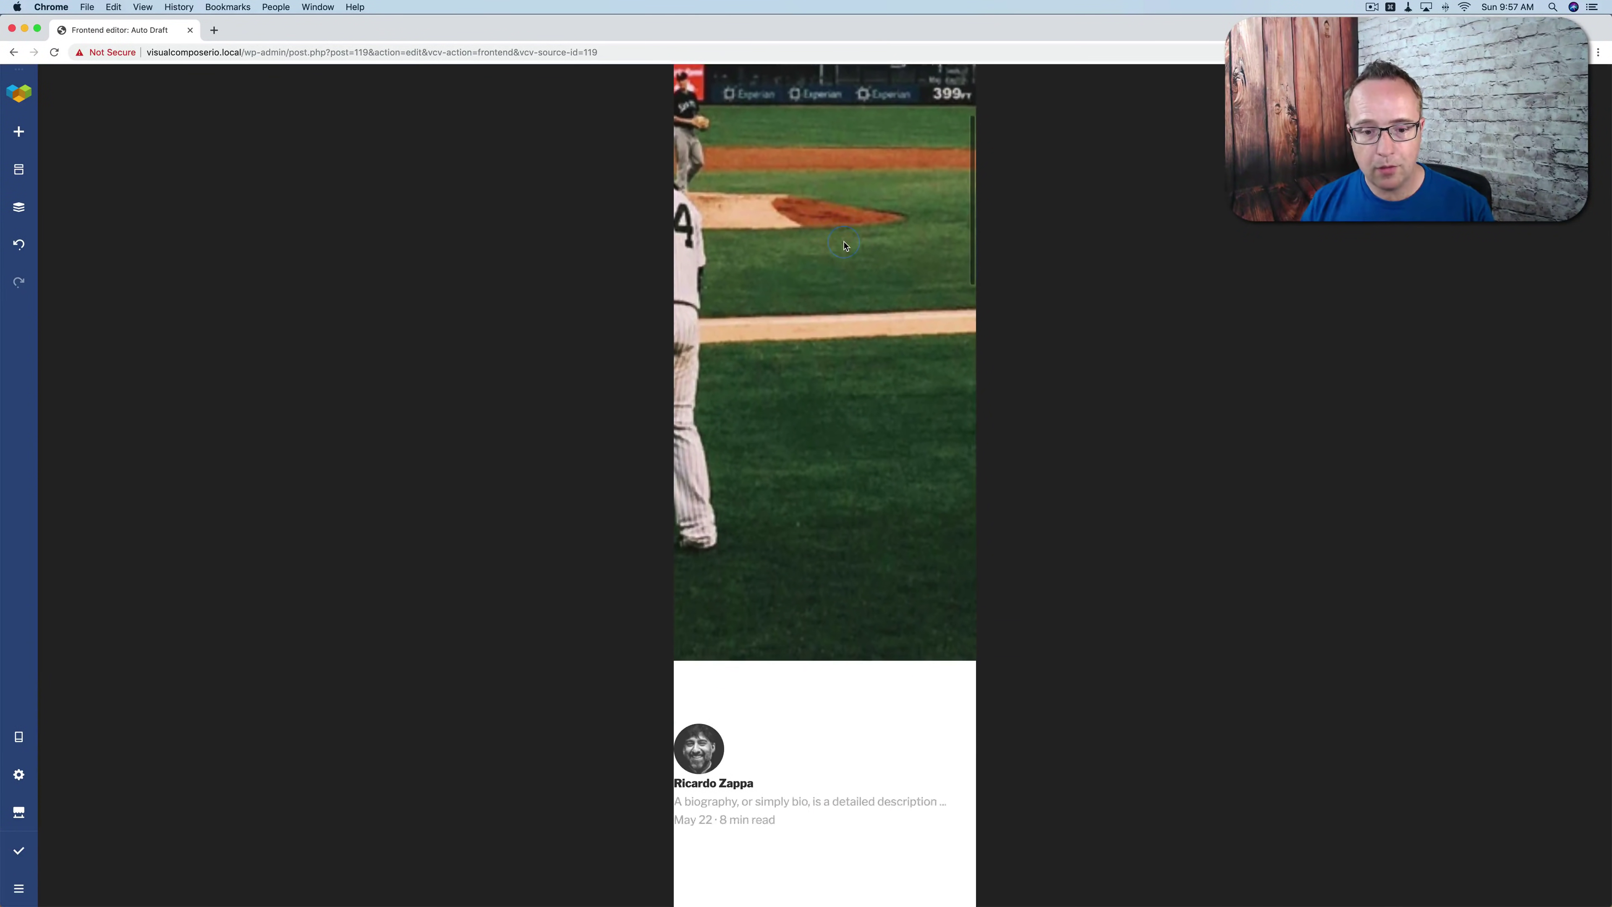
{"action": "scroll", "coordinate": [825, 445], "scroll_direction": "up", "scroll_amount": 3}
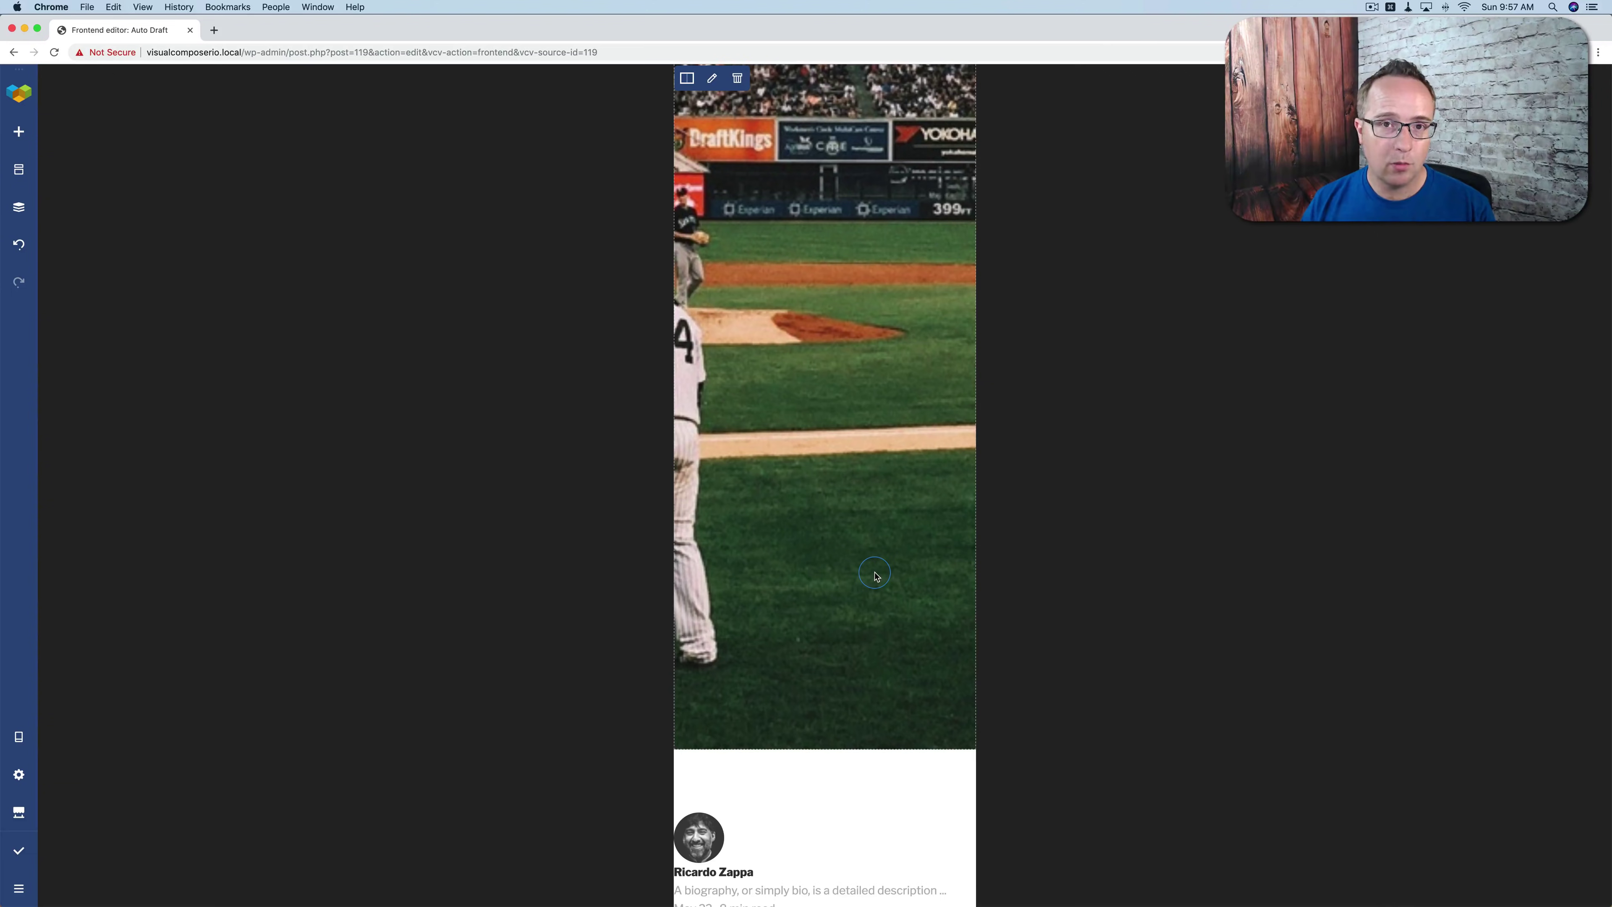
{"action": "scroll", "coordinate": [870, 571], "scroll_direction": "up", "scroll_amount": 3}
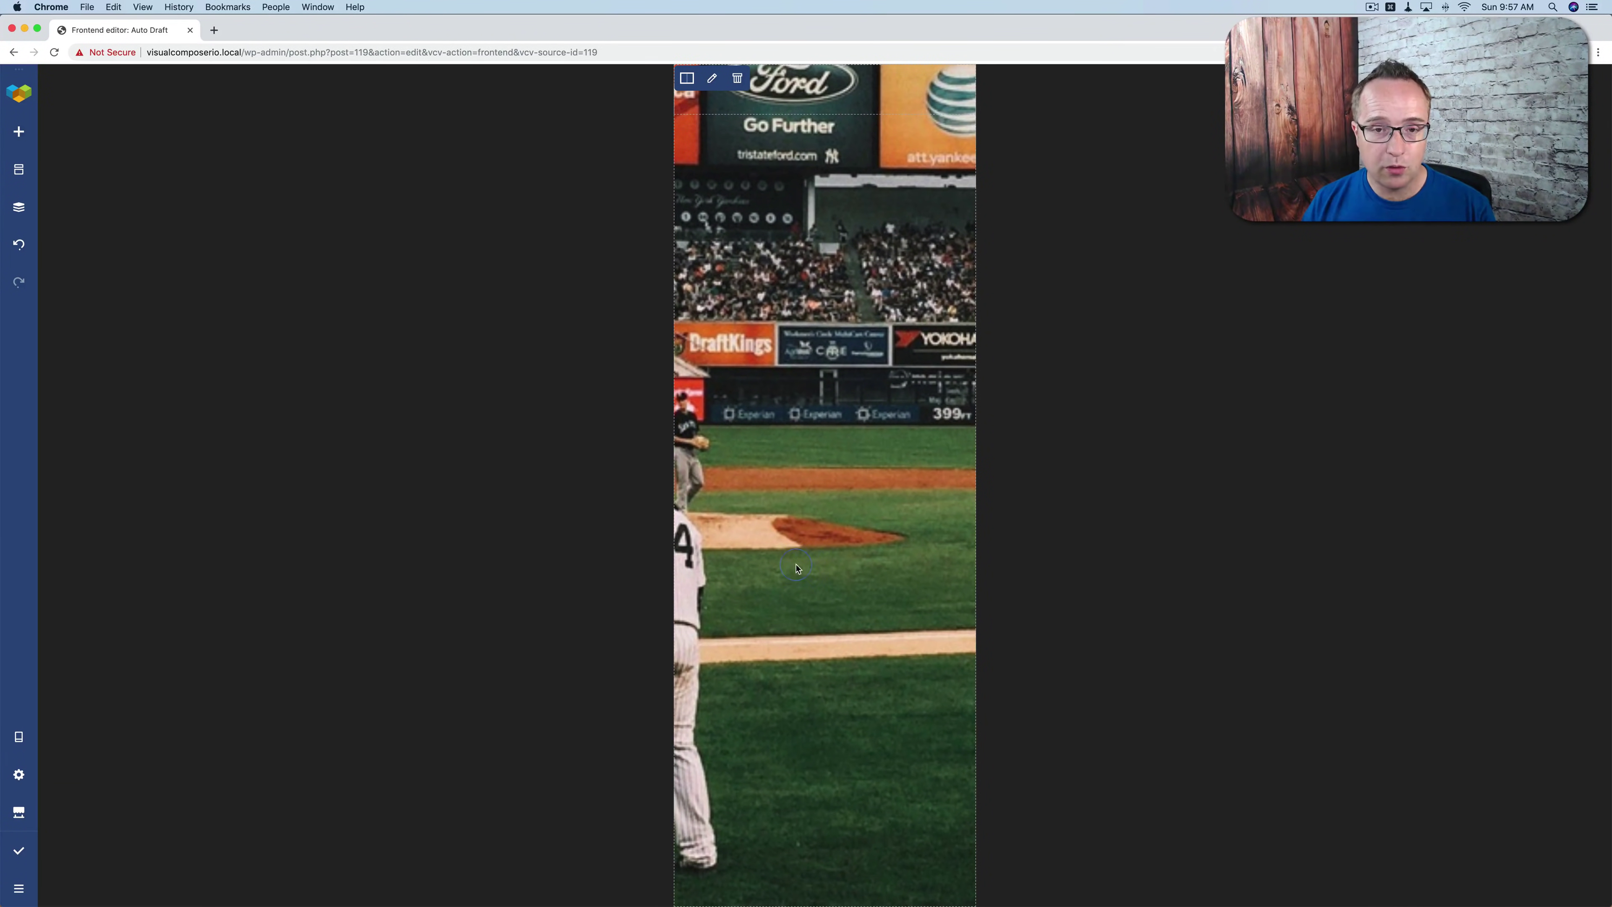
Open the header image row's Design Options and set its device type to Custom with Mobile Portrait selected
{"action": "left_click", "coordinate": [687, 79]}
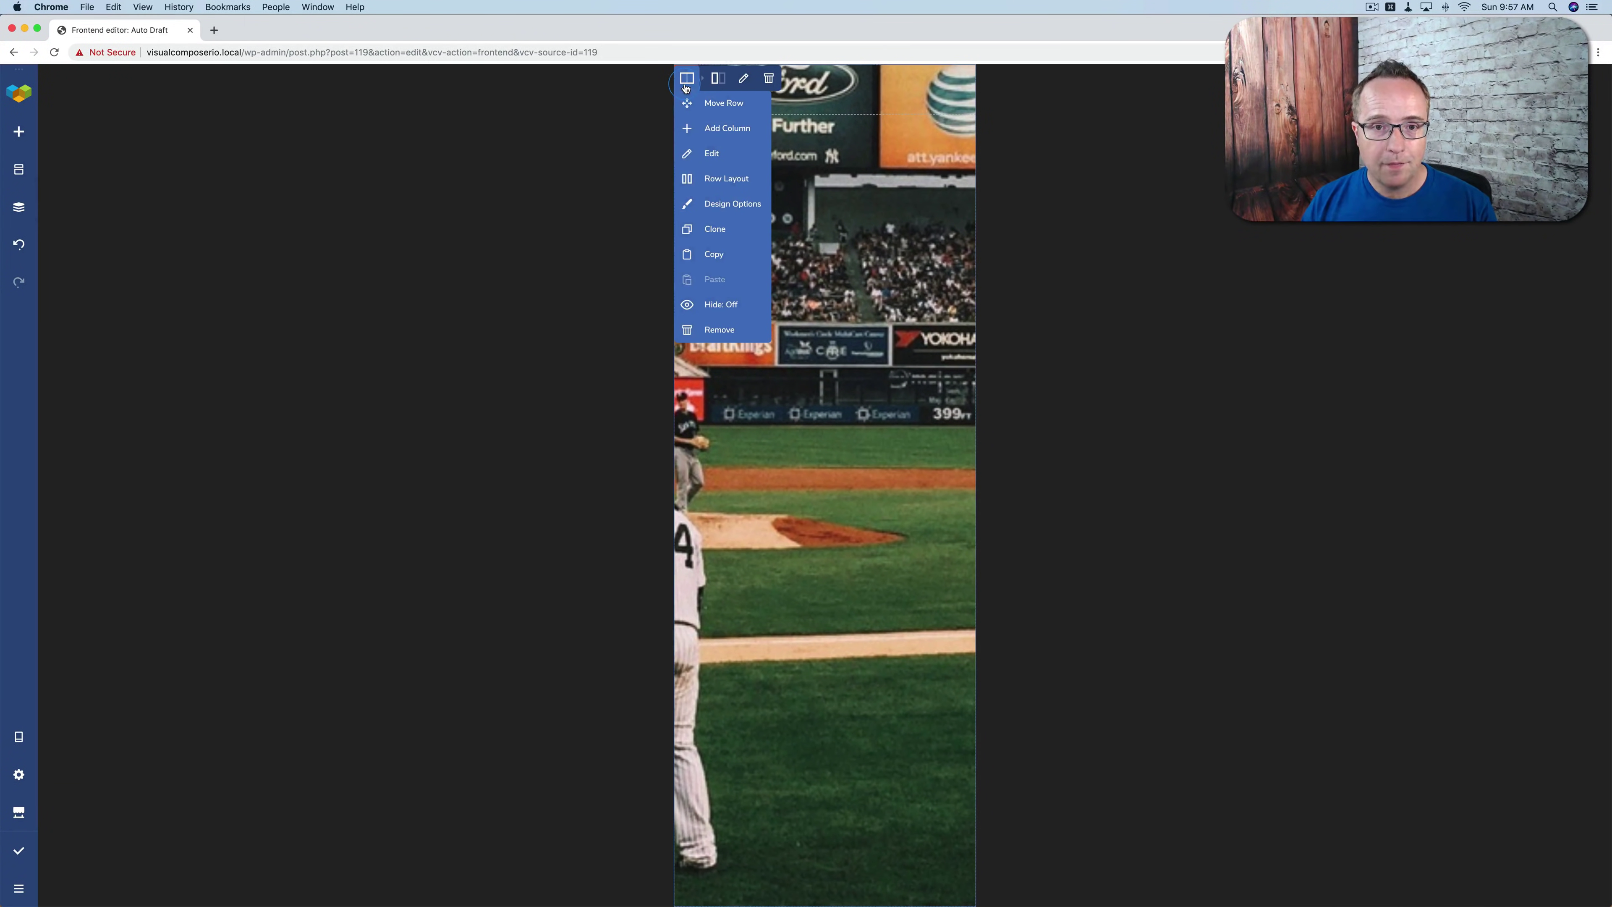
{"action": "left_click", "coordinate": [714, 215]}
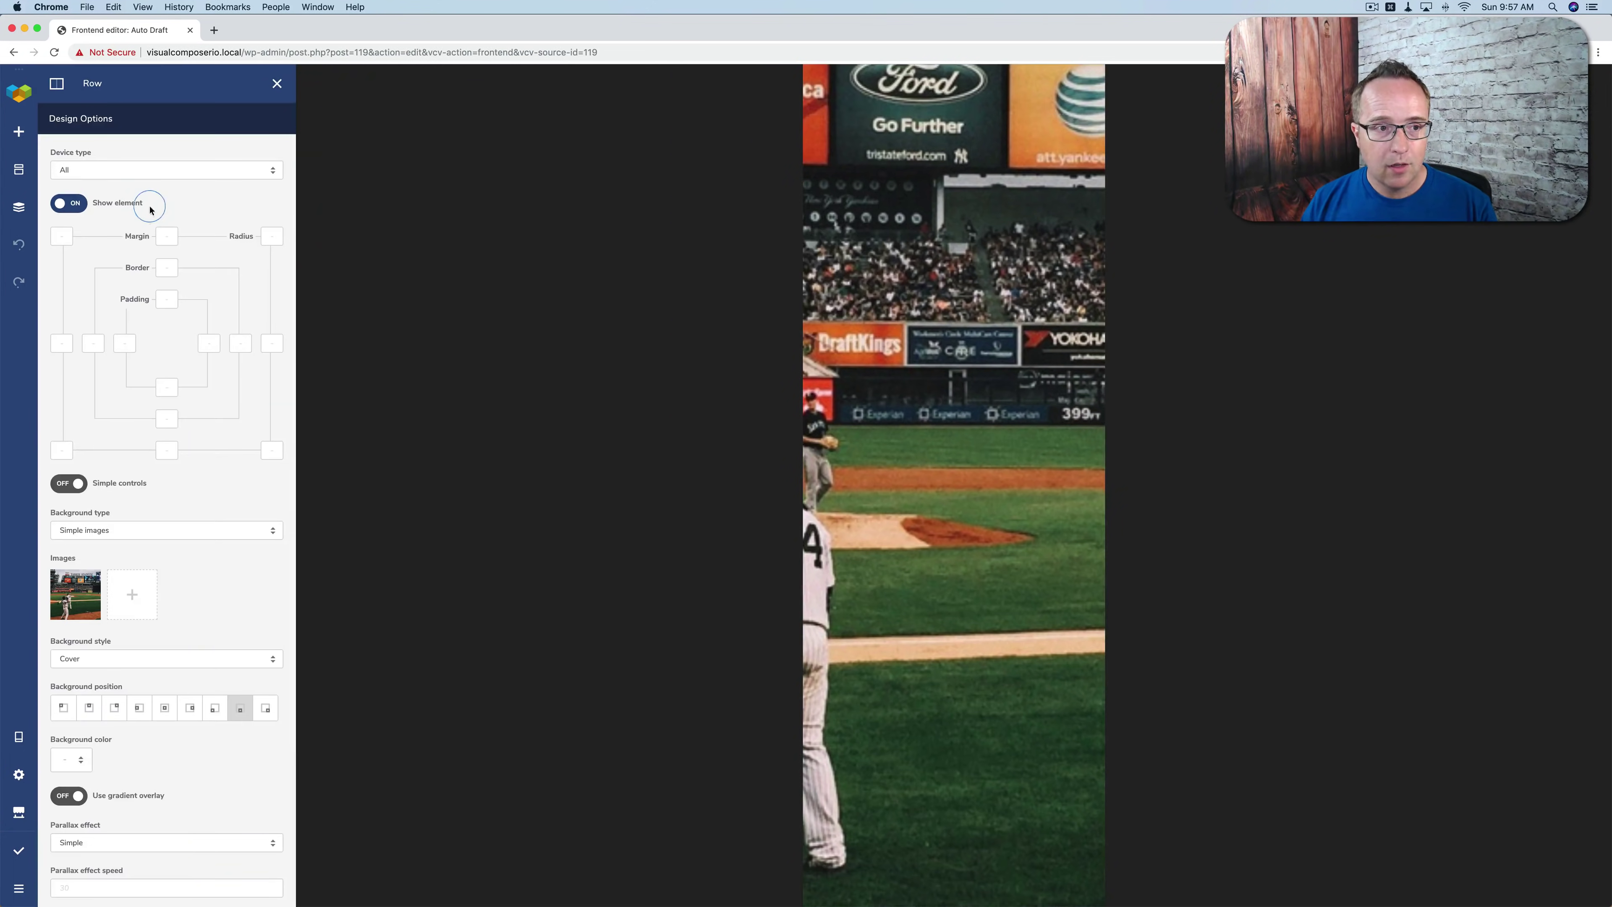
{"action": "left_click", "coordinate": [67, 170]}
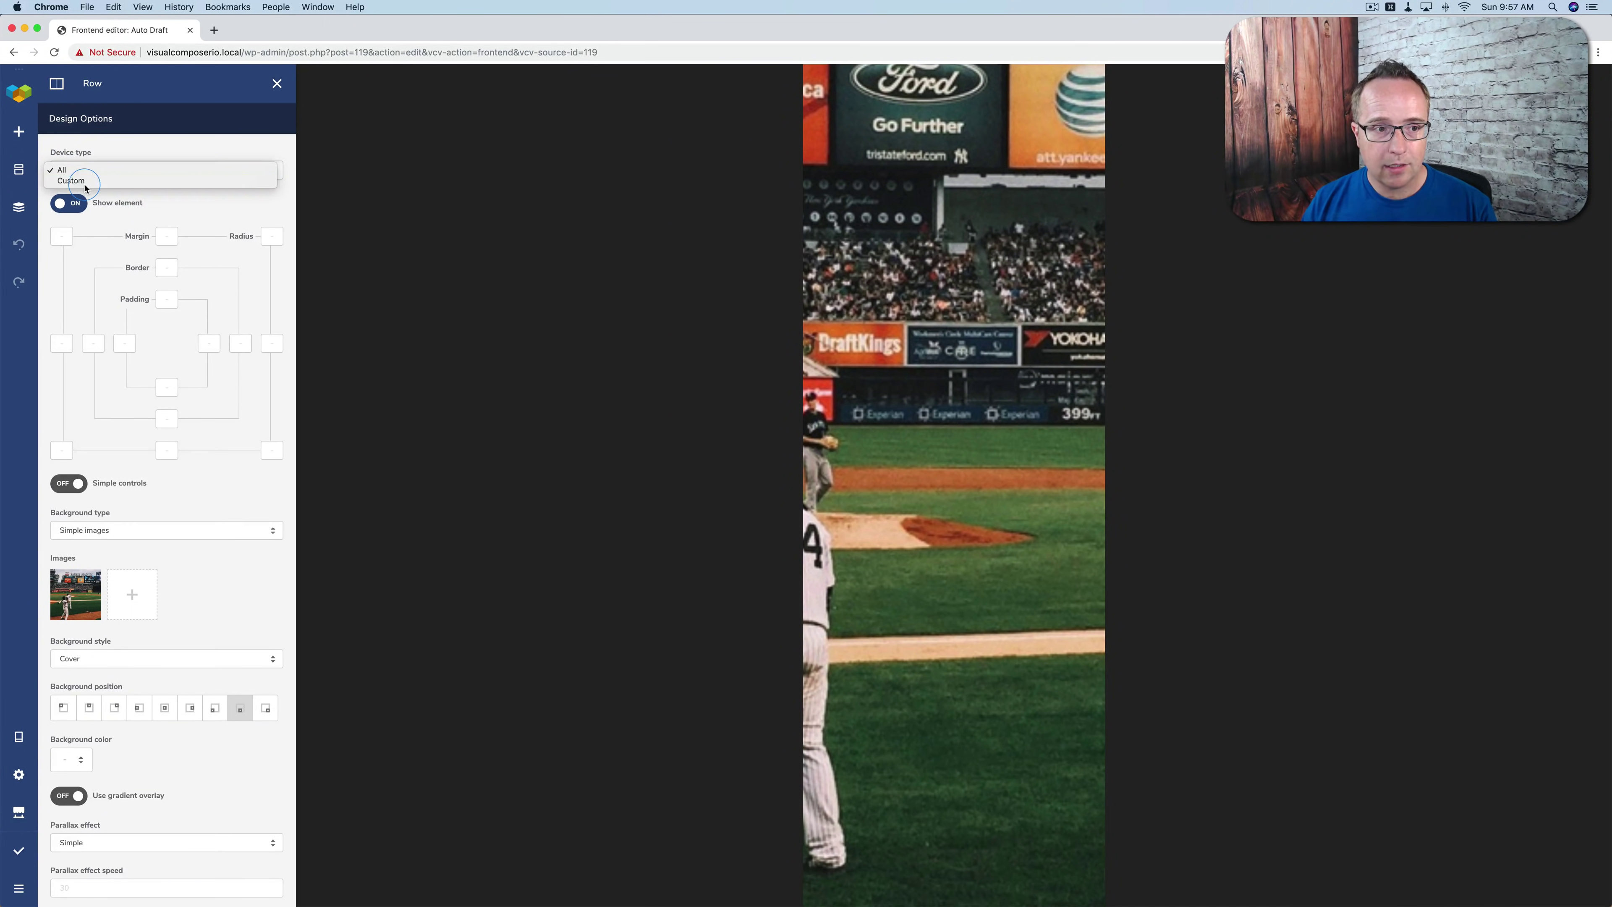
{"action": "left_click", "coordinate": [70, 184]}
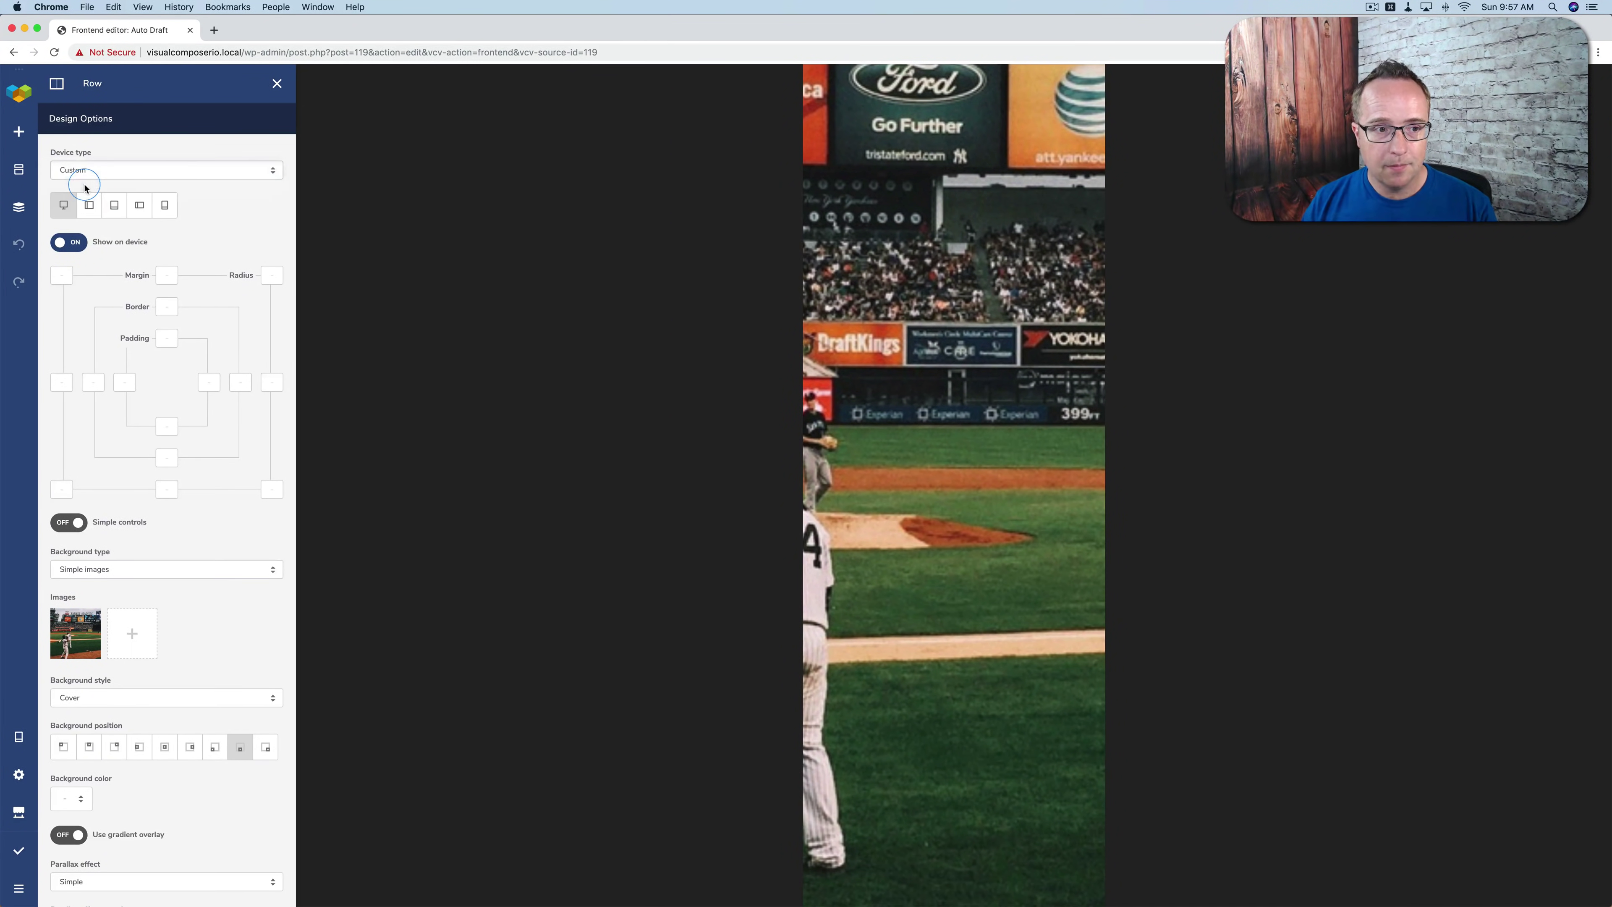
{"action": "left_click", "coordinate": [165, 211]}
Set the header row's parallax effect to None for Mobile Portrait and close the row settings
{"action": "scroll", "coordinate": [243, 549], "scroll_direction": "down", "scroll_amount": 1}
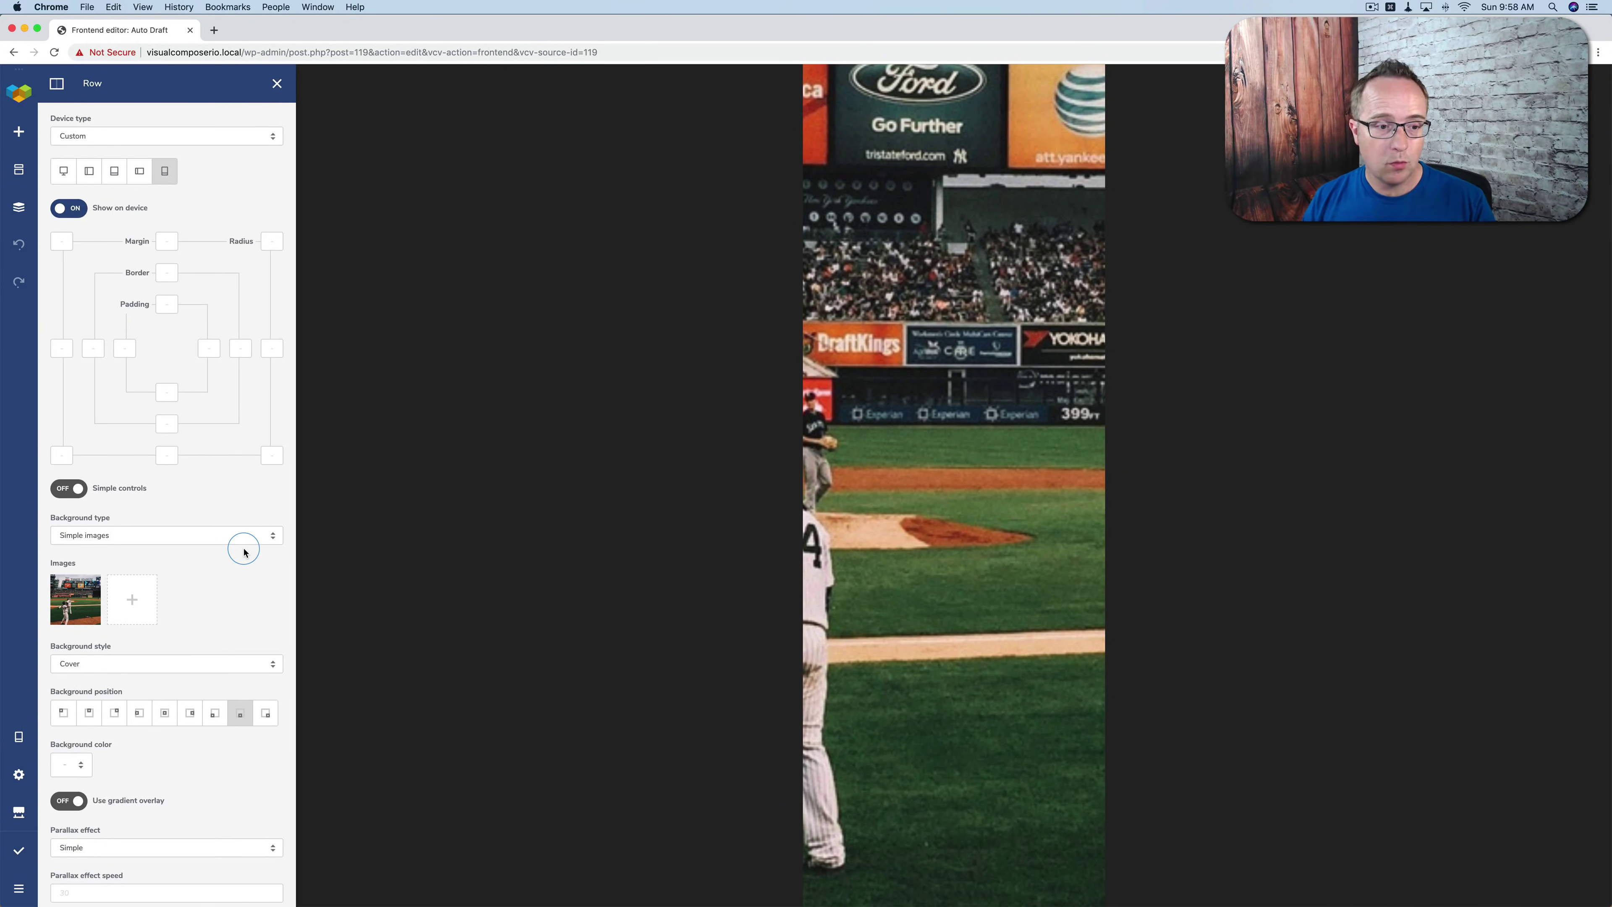
{"action": "scroll", "coordinate": [244, 551], "scroll_direction": "down", "scroll_amount": 7}
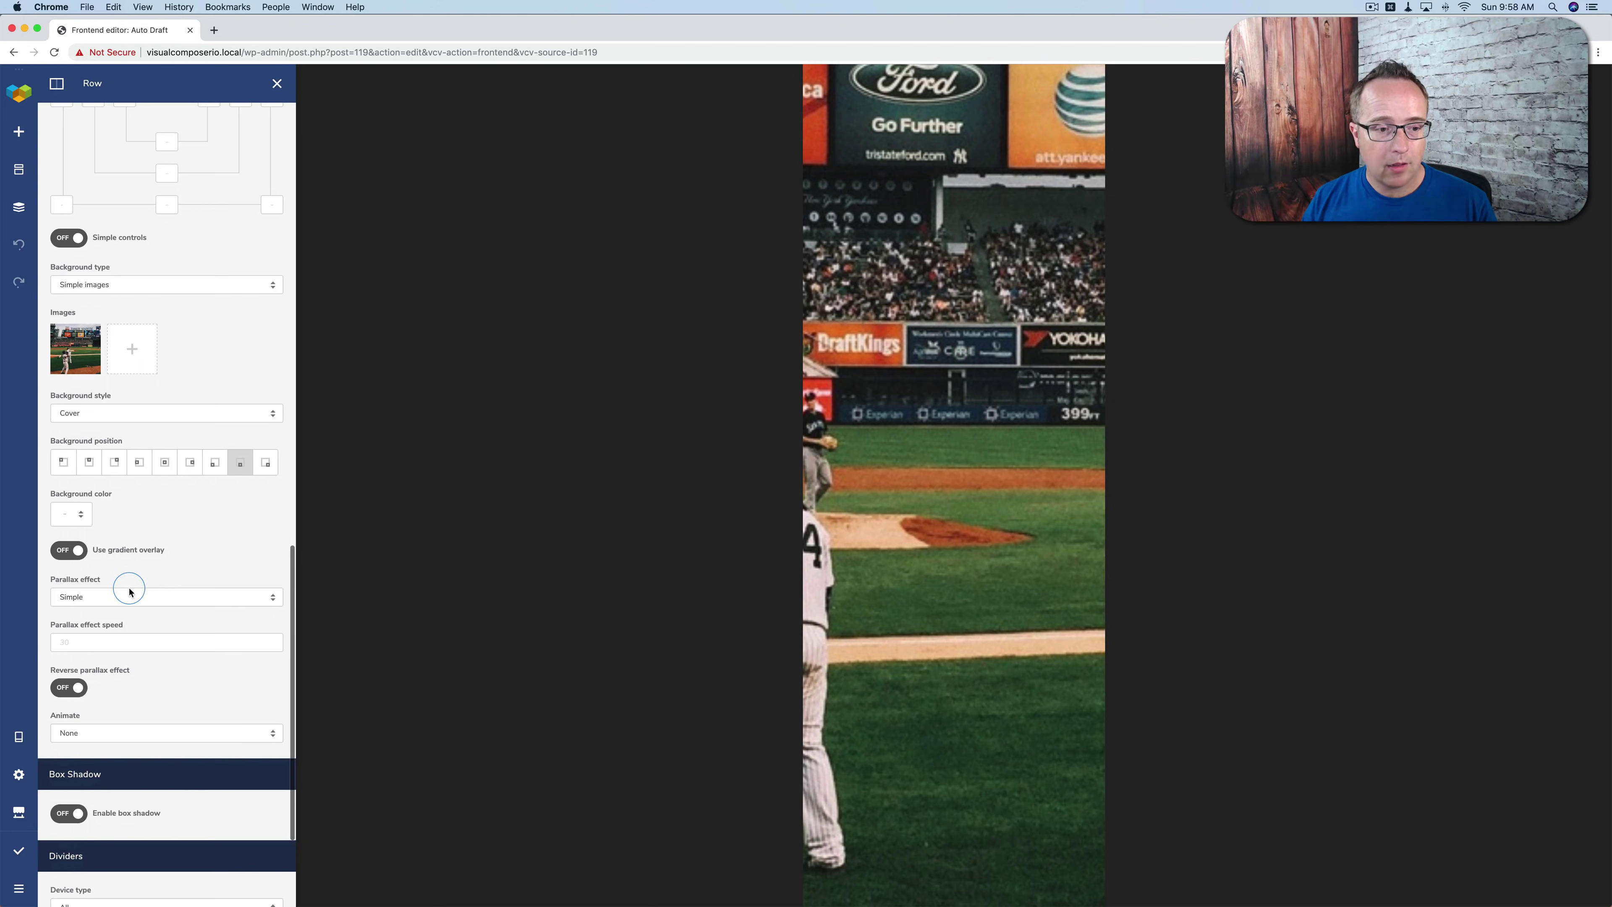
{"action": "left_click", "coordinate": [130, 591]}
{"action": "left_click", "coordinate": [81, 588]}
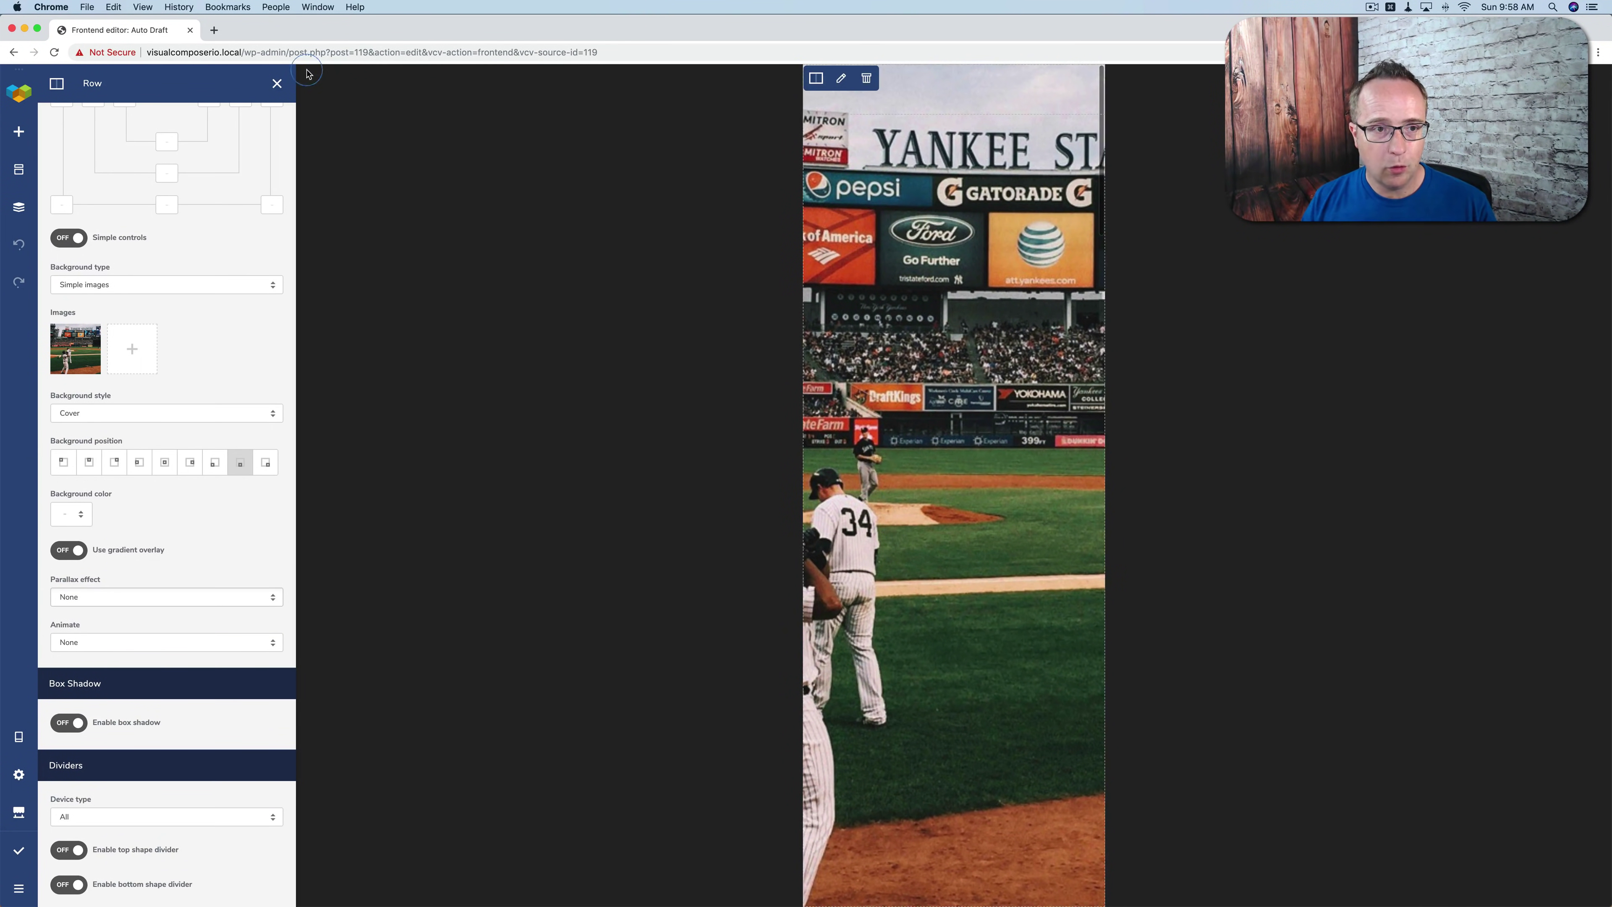
{"action": "left_click", "coordinate": [278, 83]}
Check the header image's scrolling behaviour in the Tablet Portrait view
{"action": "mouse_move", "coordinate": [19, 736]}
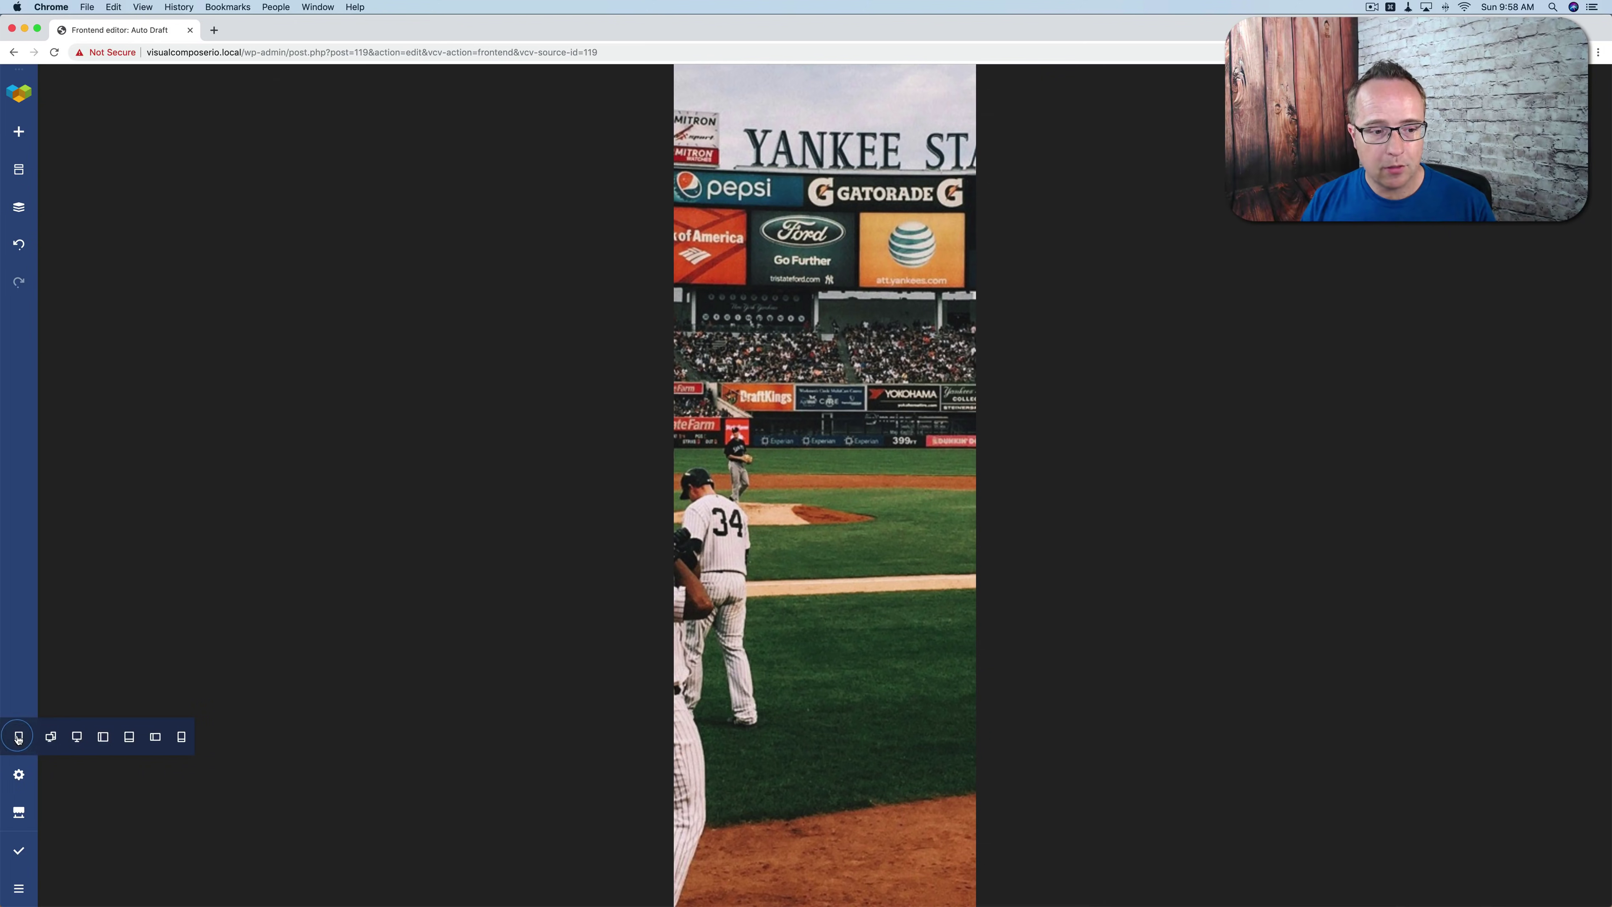
{"action": "left_click", "coordinate": [122, 738]}
{"action": "scroll", "coordinate": [791, 521], "scroll_direction": "down", "scroll_amount": 3}
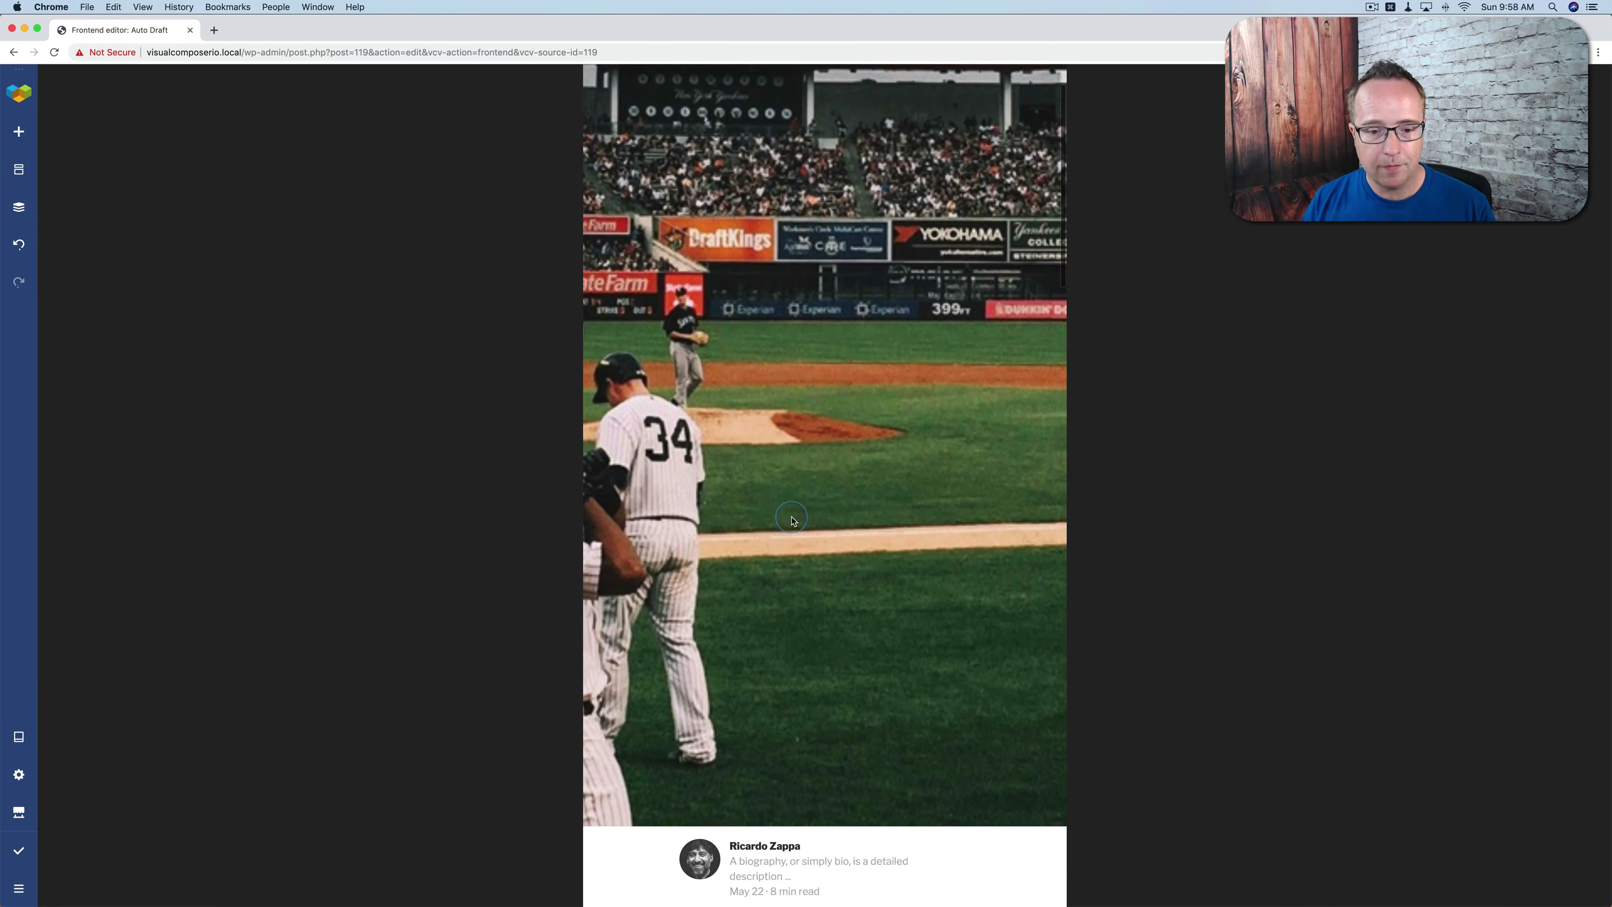
{"action": "scroll", "coordinate": [791, 521], "scroll_direction": "down", "scroll_amount": 3}
{"action": "scroll", "coordinate": [669, 695], "scroll_direction": "up", "scroll_amount": 1}
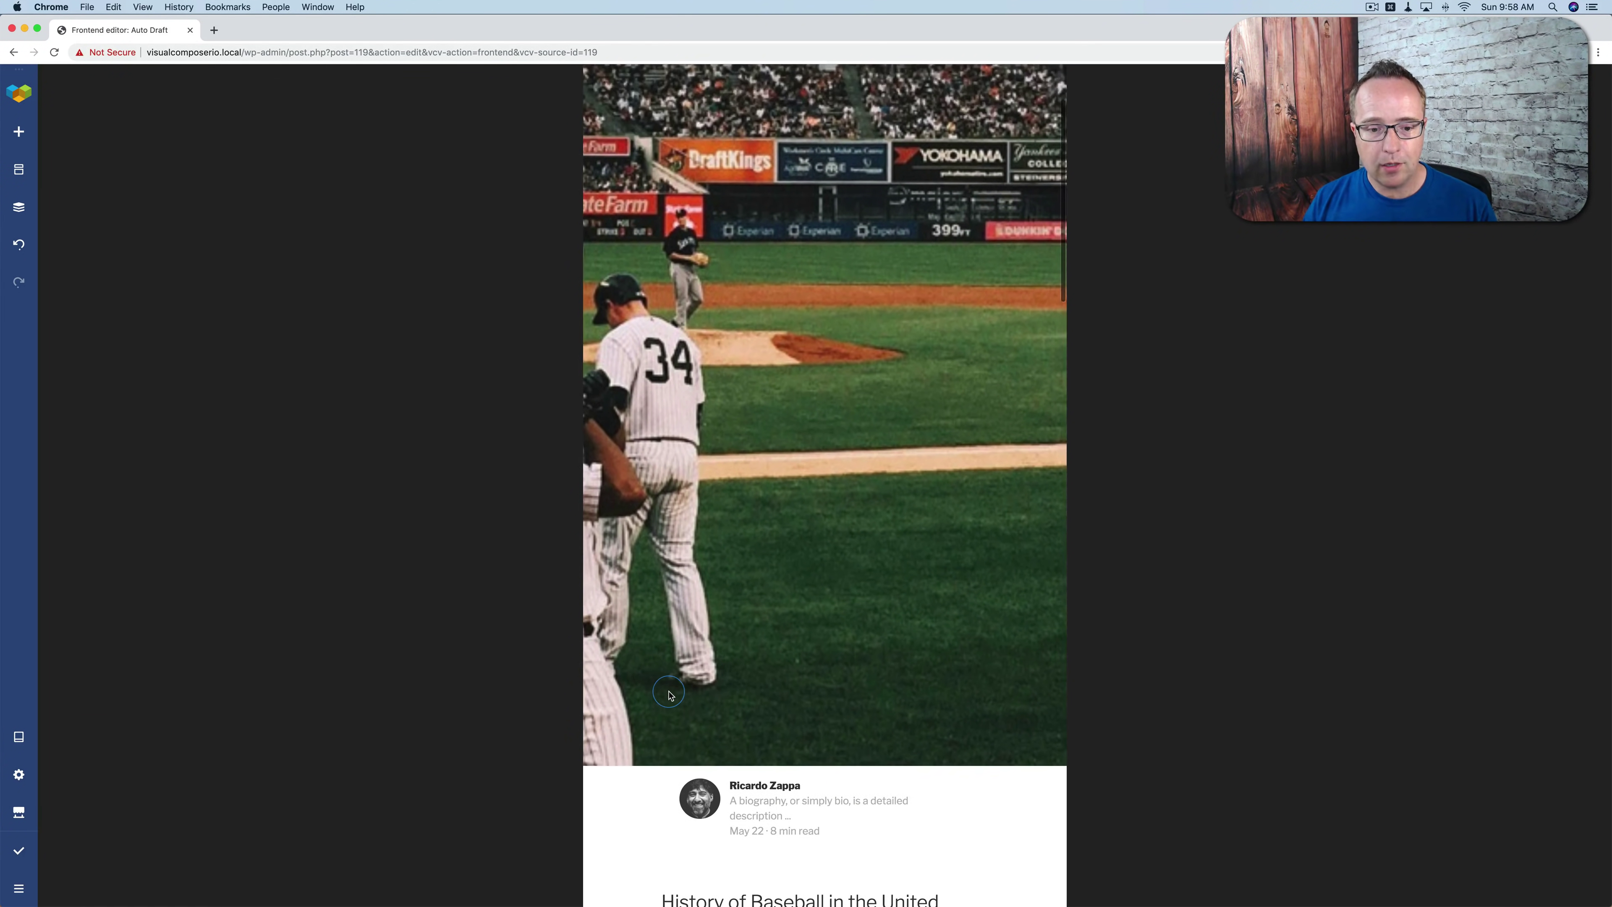
{"action": "scroll", "coordinate": [669, 695], "scroll_direction": "down", "scroll_amount": 3}
Check the header image and article start in the Desktop view
{"action": "mouse_move", "coordinate": [18, 733]}
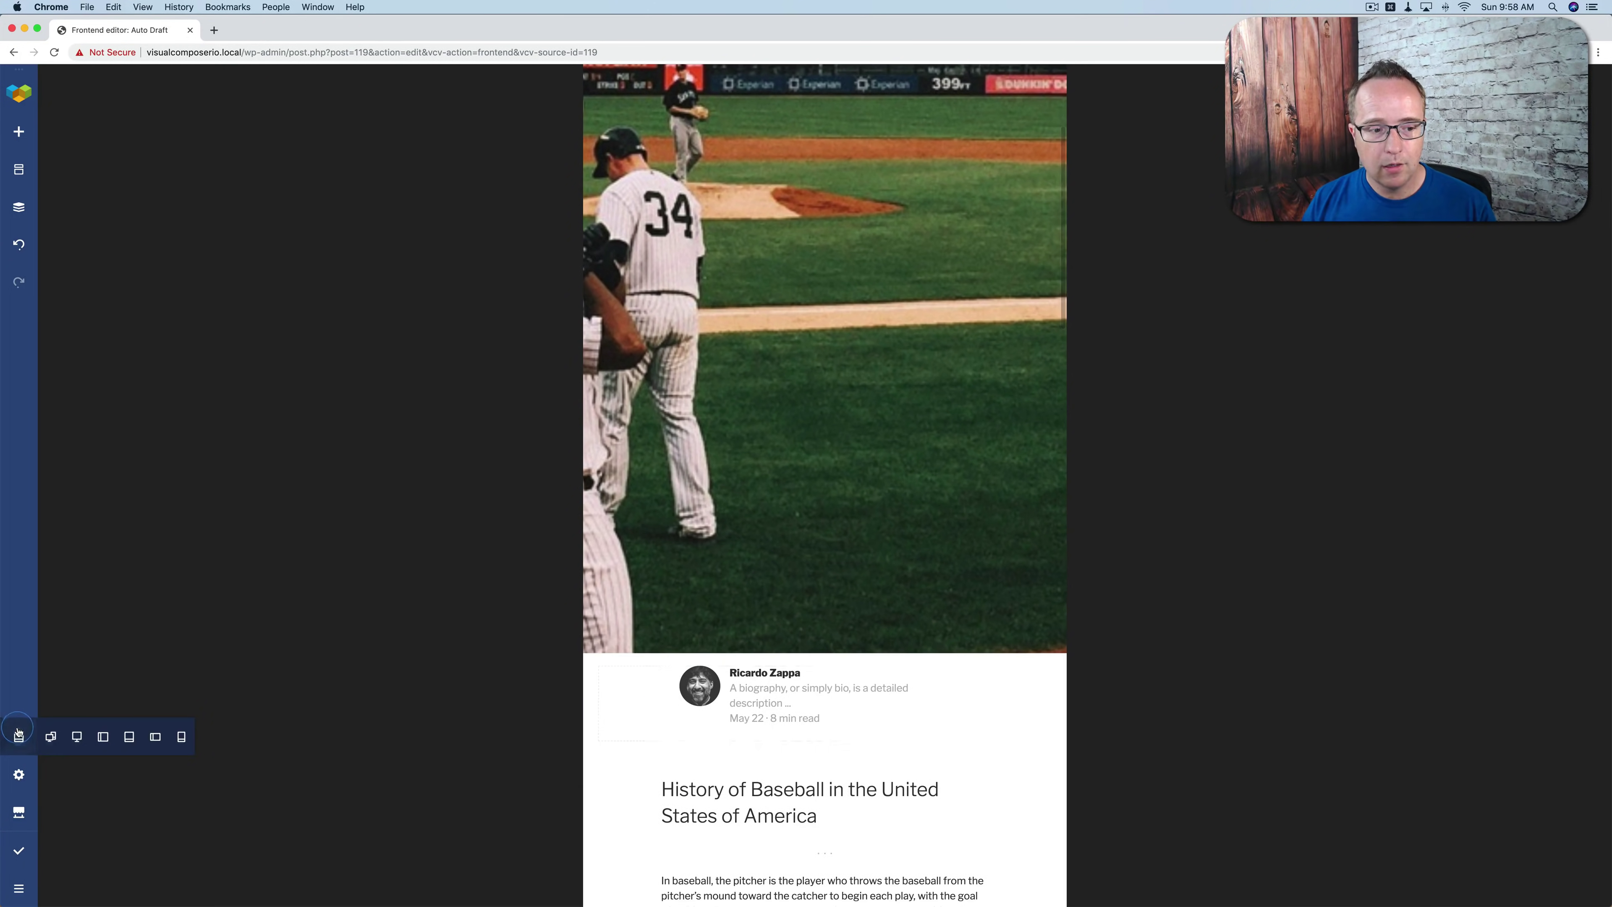
{"action": "left_click", "coordinate": [77, 737]}
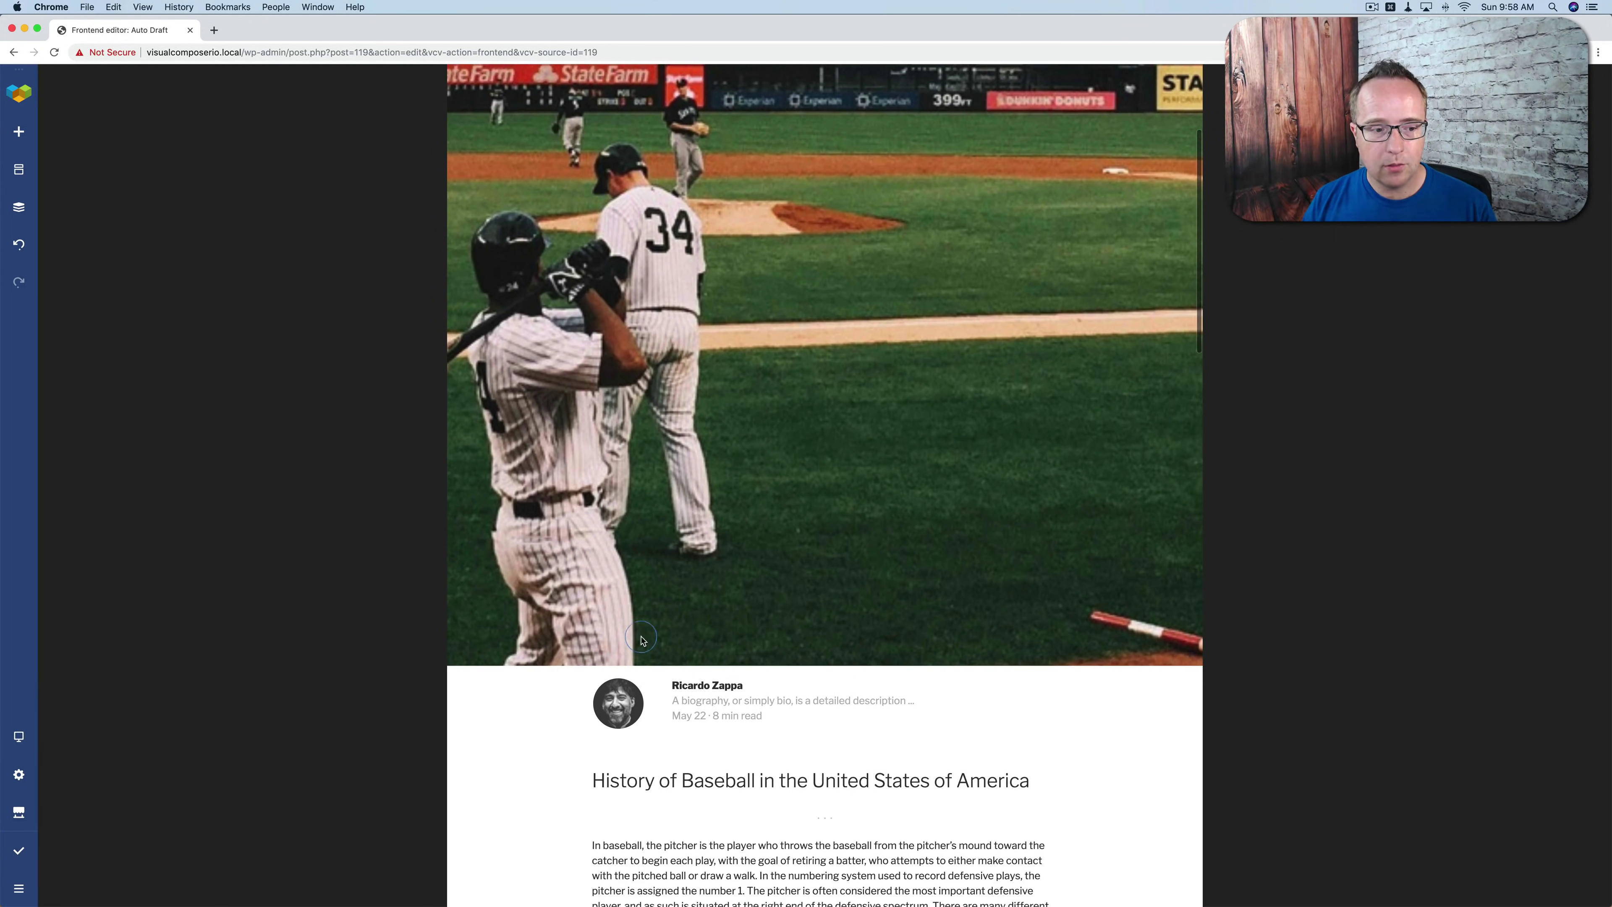
{"action": "scroll", "coordinate": [542, 586], "scroll_direction": "down", "scroll_amount": 3}
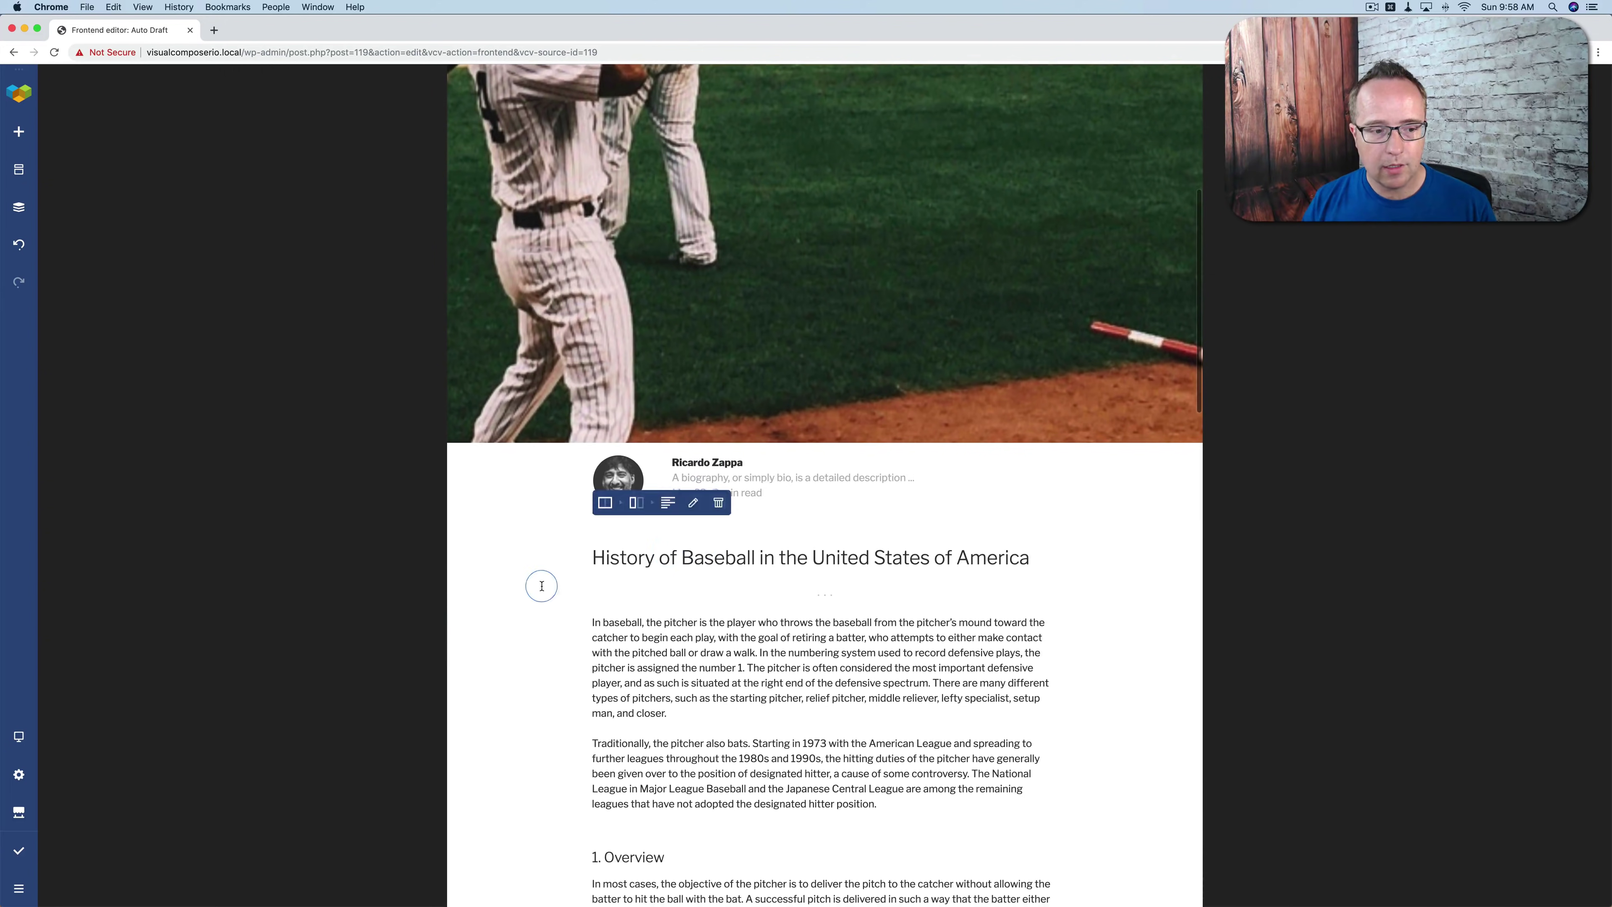
Return to the Mobile Portrait view and check how the header image scrolls without the parallax effect
{"action": "mouse_move", "coordinate": [18, 737]}
{"action": "left_click", "coordinate": [181, 736]}
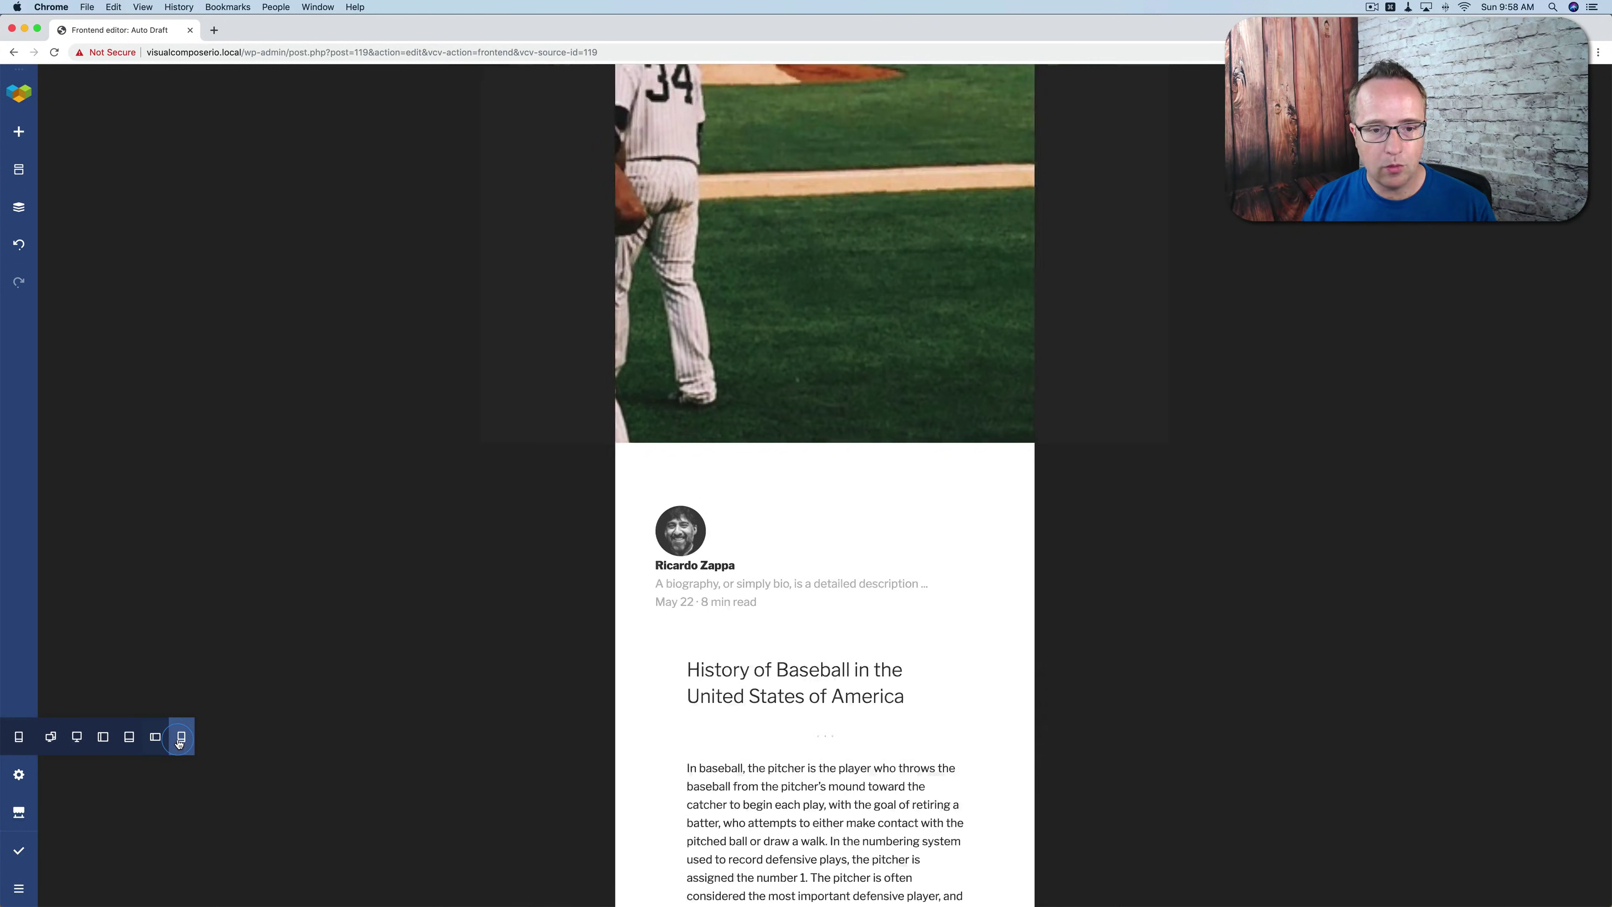
{"action": "scroll", "coordinate": [847, 299], "scroll_direction": "up", "scroll_amount": 5}
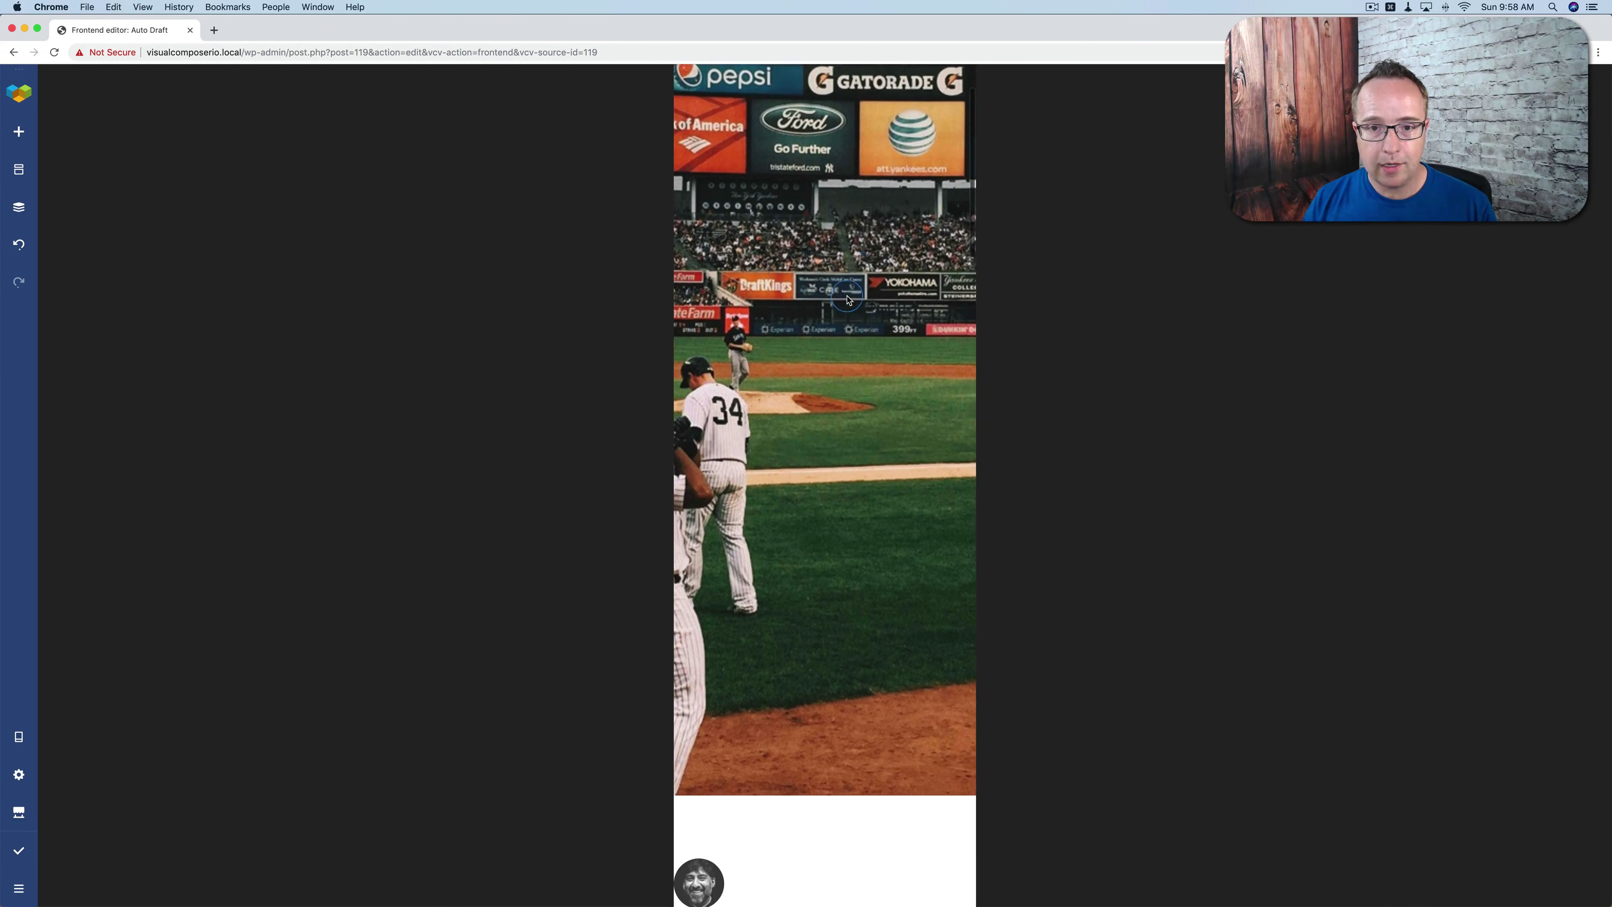
{"action": "scroll", "coordinate": [847, 298], "scroll_direction": "up", "scroll_amount": 2}
{"action": "scroll", "coordinate": [847, 299], "scroll_direction": "down", "scroll_amount": 1}
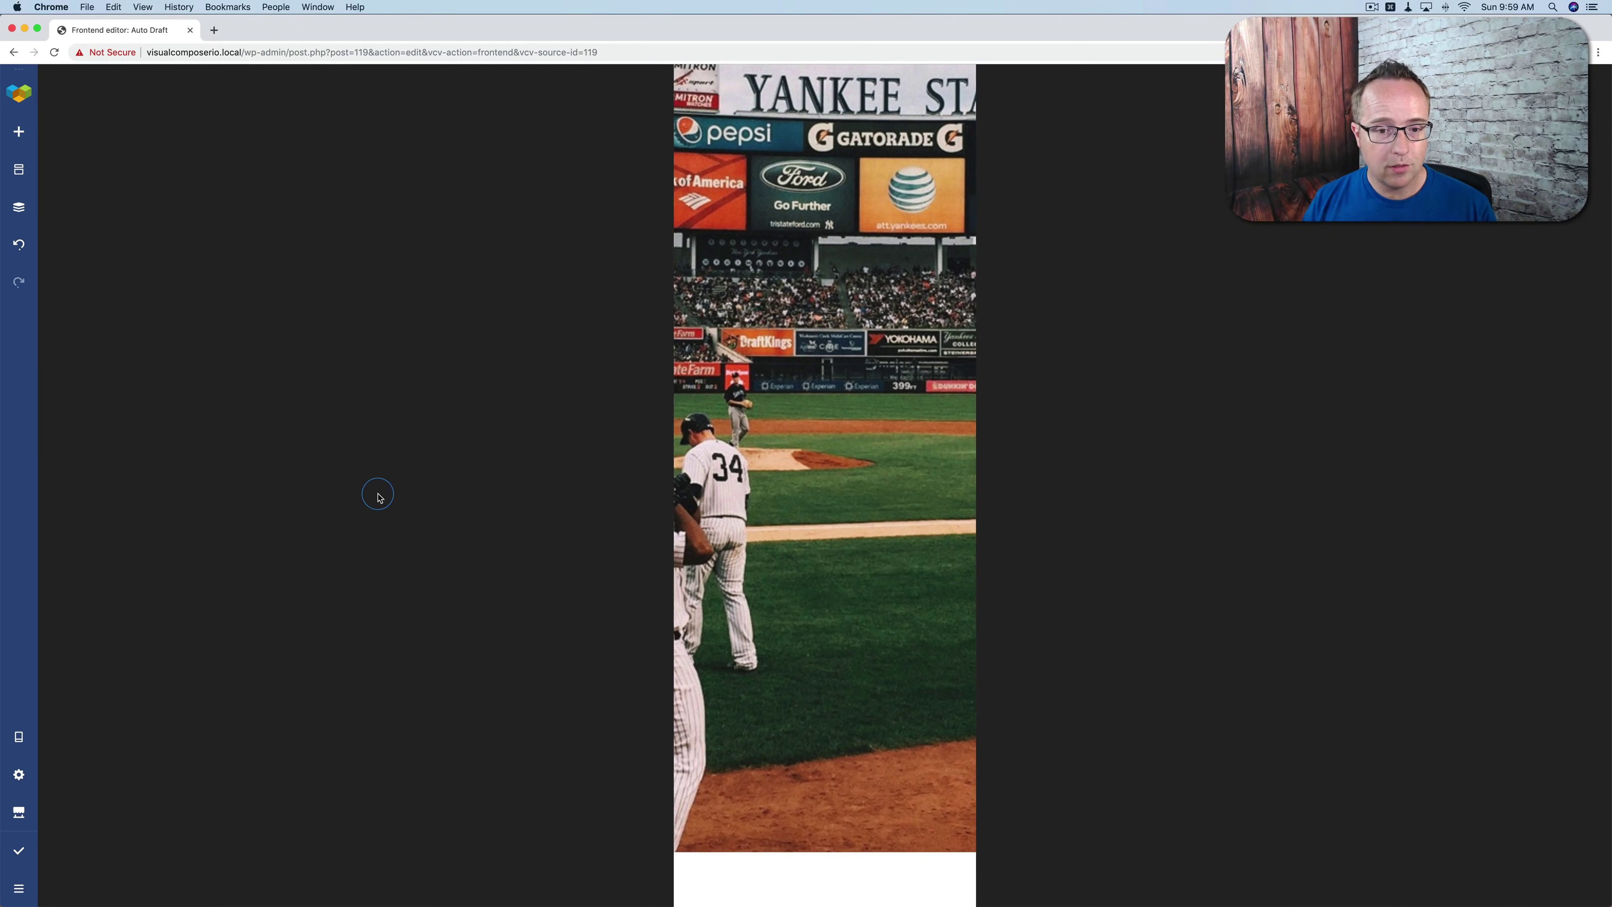
Look through the article in the Mobile Portrait view, from the header image down to the What Is Society section
{"action": "scroll", "coordinate": [816, 603], "scroll_direction": "down", "scroll_amount": 2}
{"action": "scroll", "coordinate": [815, 603], "scroll_direction": "down", "scroll_amount": 1}
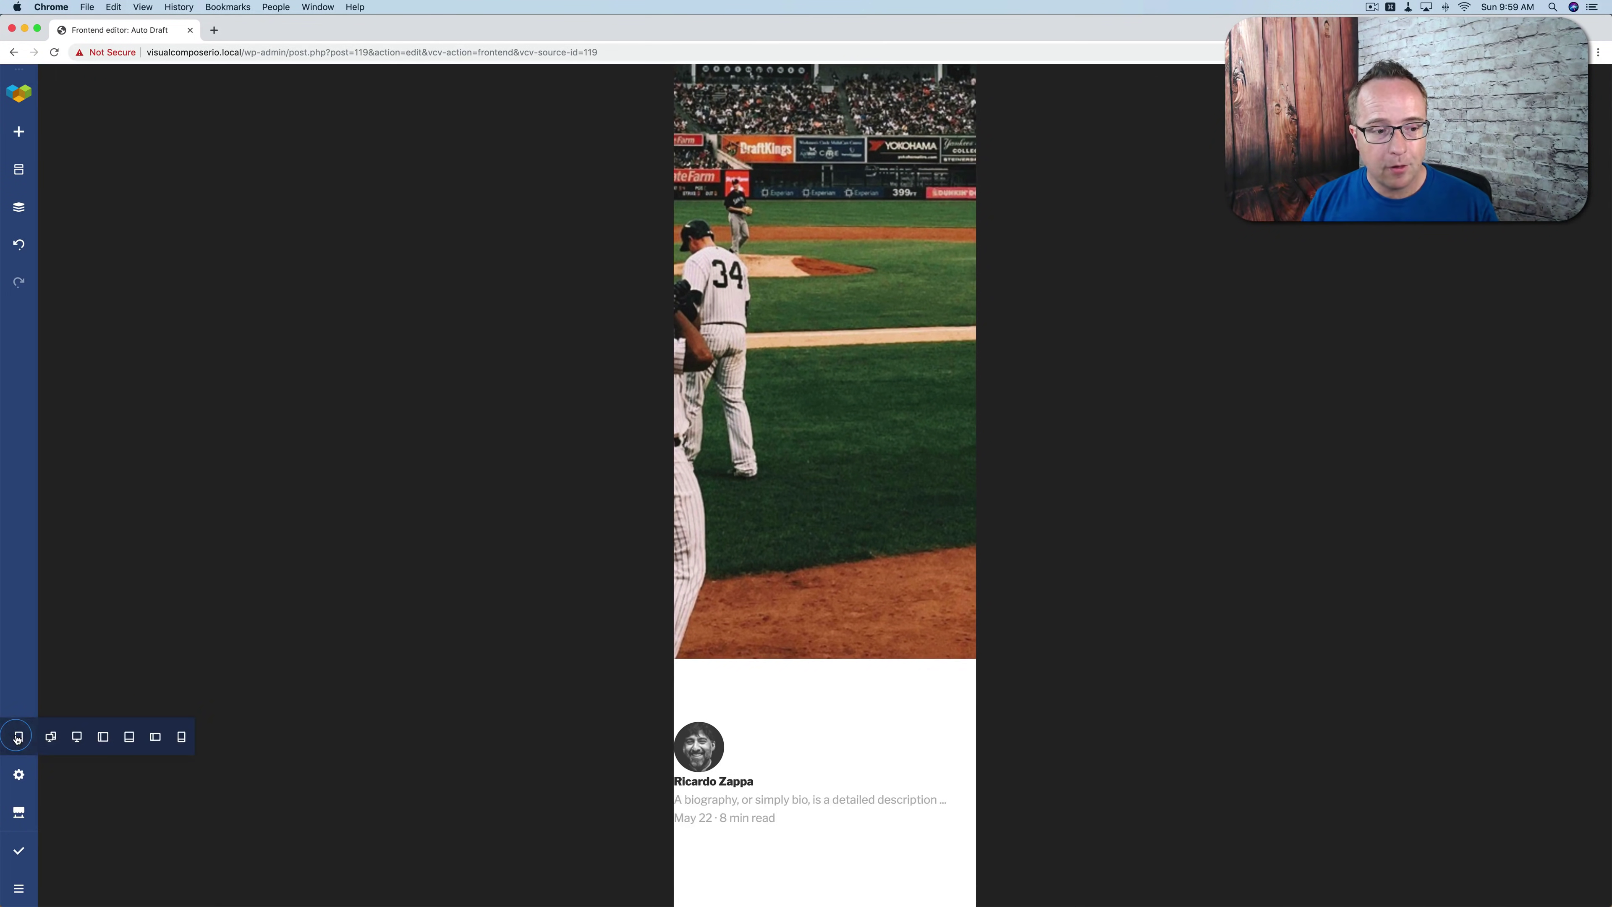
{"action": "scroll", "coordinate": [825, 695], "scroll_direction": "down", "scroll_amount": 1}
{"action": "scroll", "coordinate": [867, 702], "scroll_direction": "down", "scroll_amount": 10}
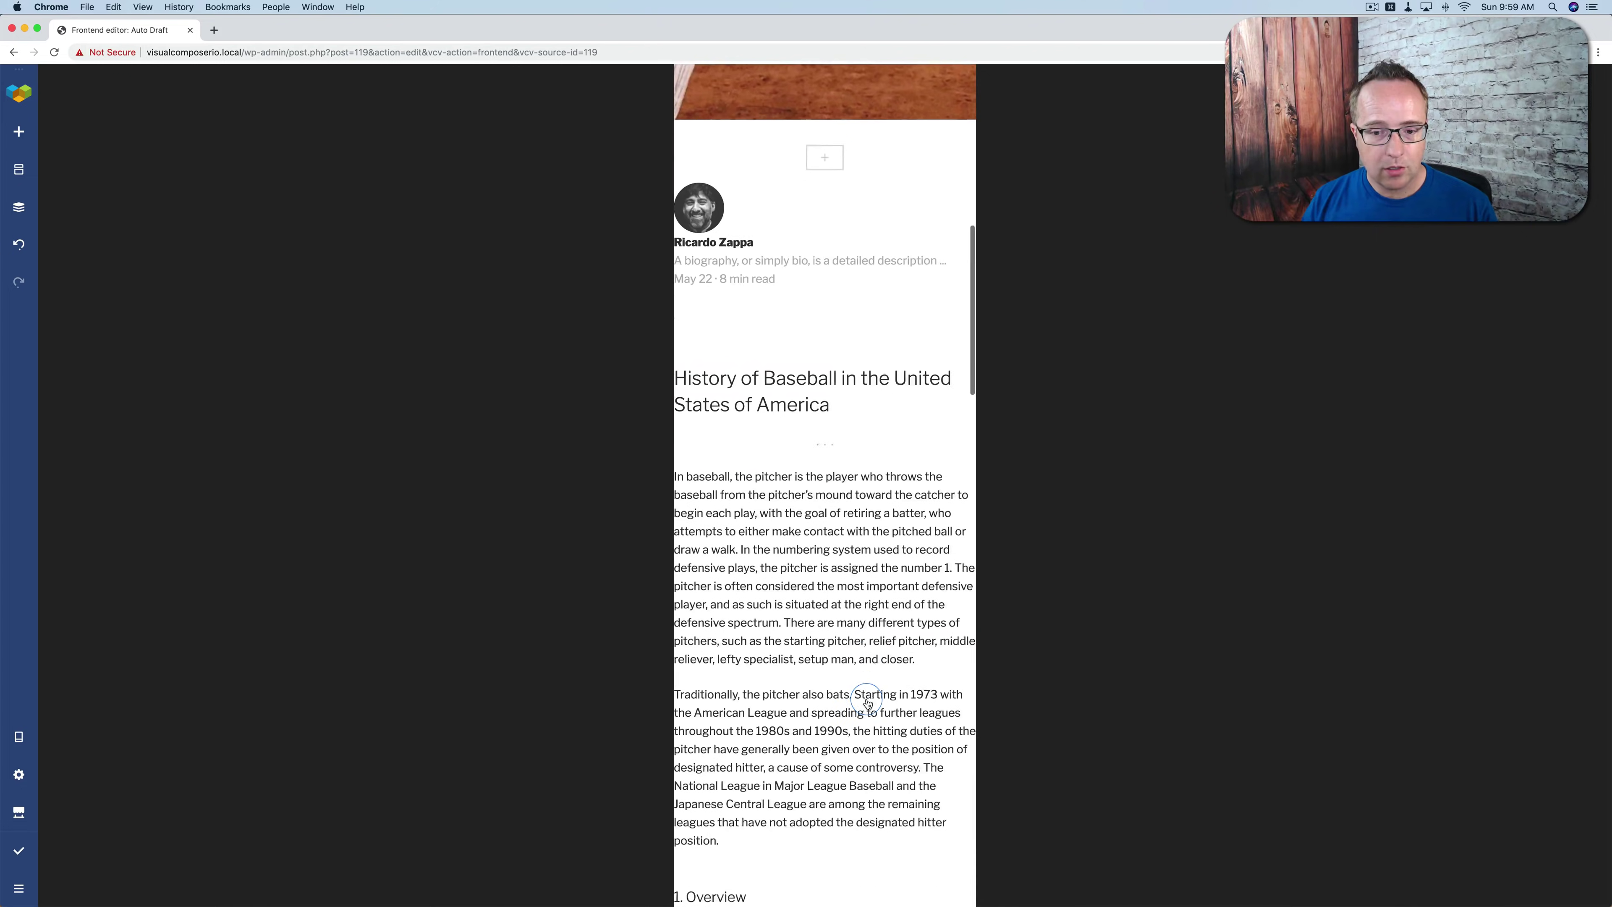
{"action": "scroll", "coordinate": [866, 703], "scroll_direction": "down", "scroll_amount": 15}
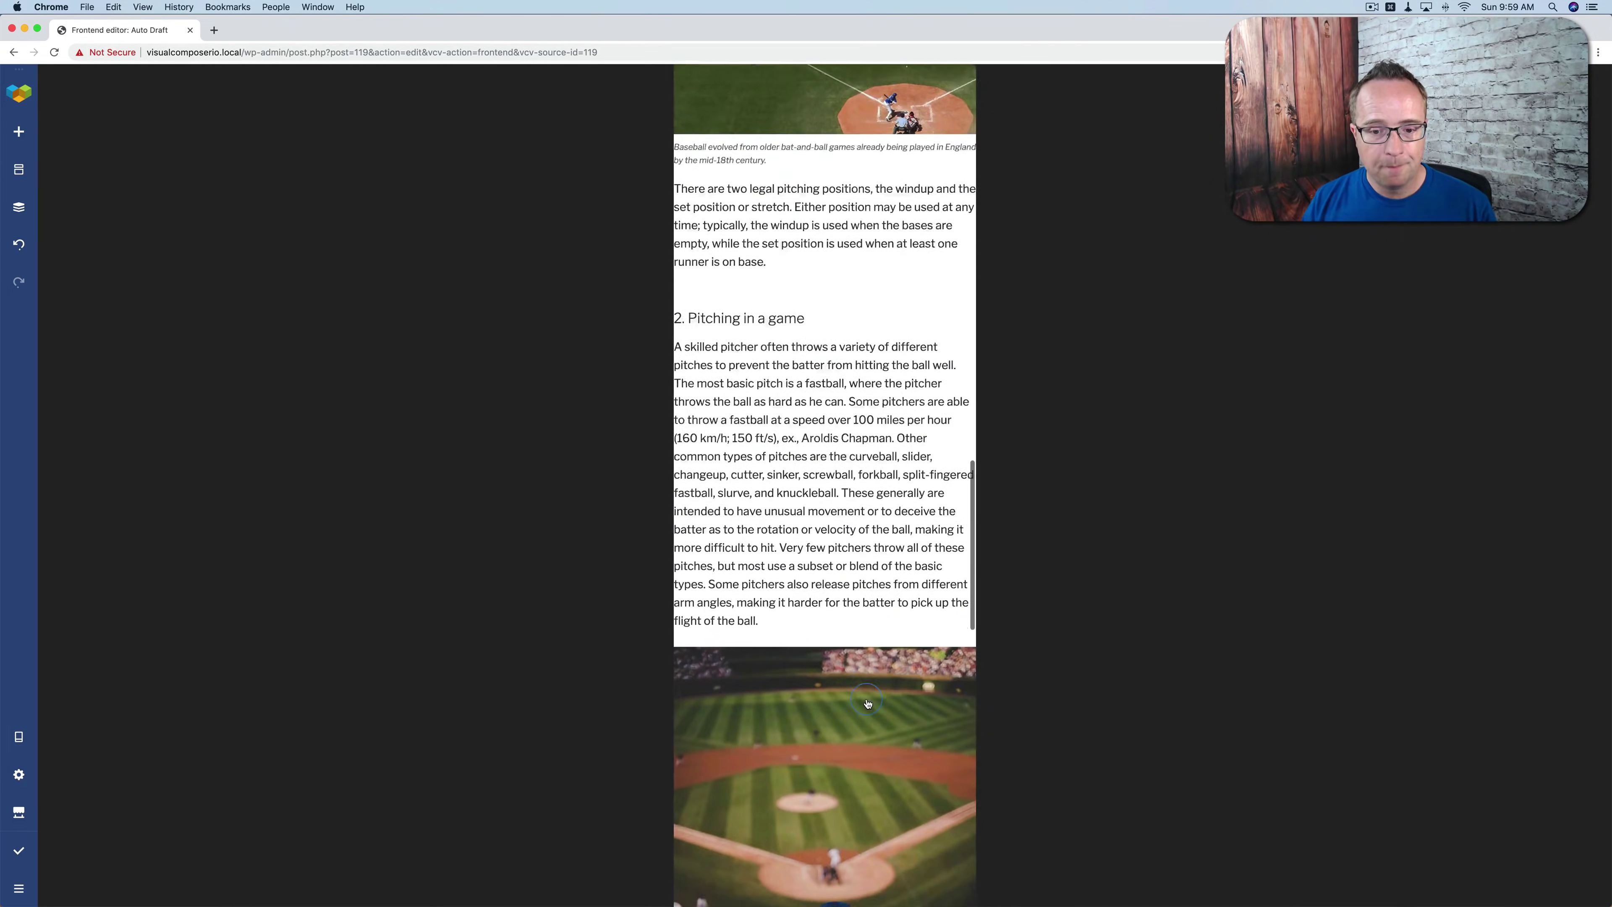
{"action": "scroll", "coordinate": [867, 702], "scroll_direction": "down", "scroll_amount": 8}
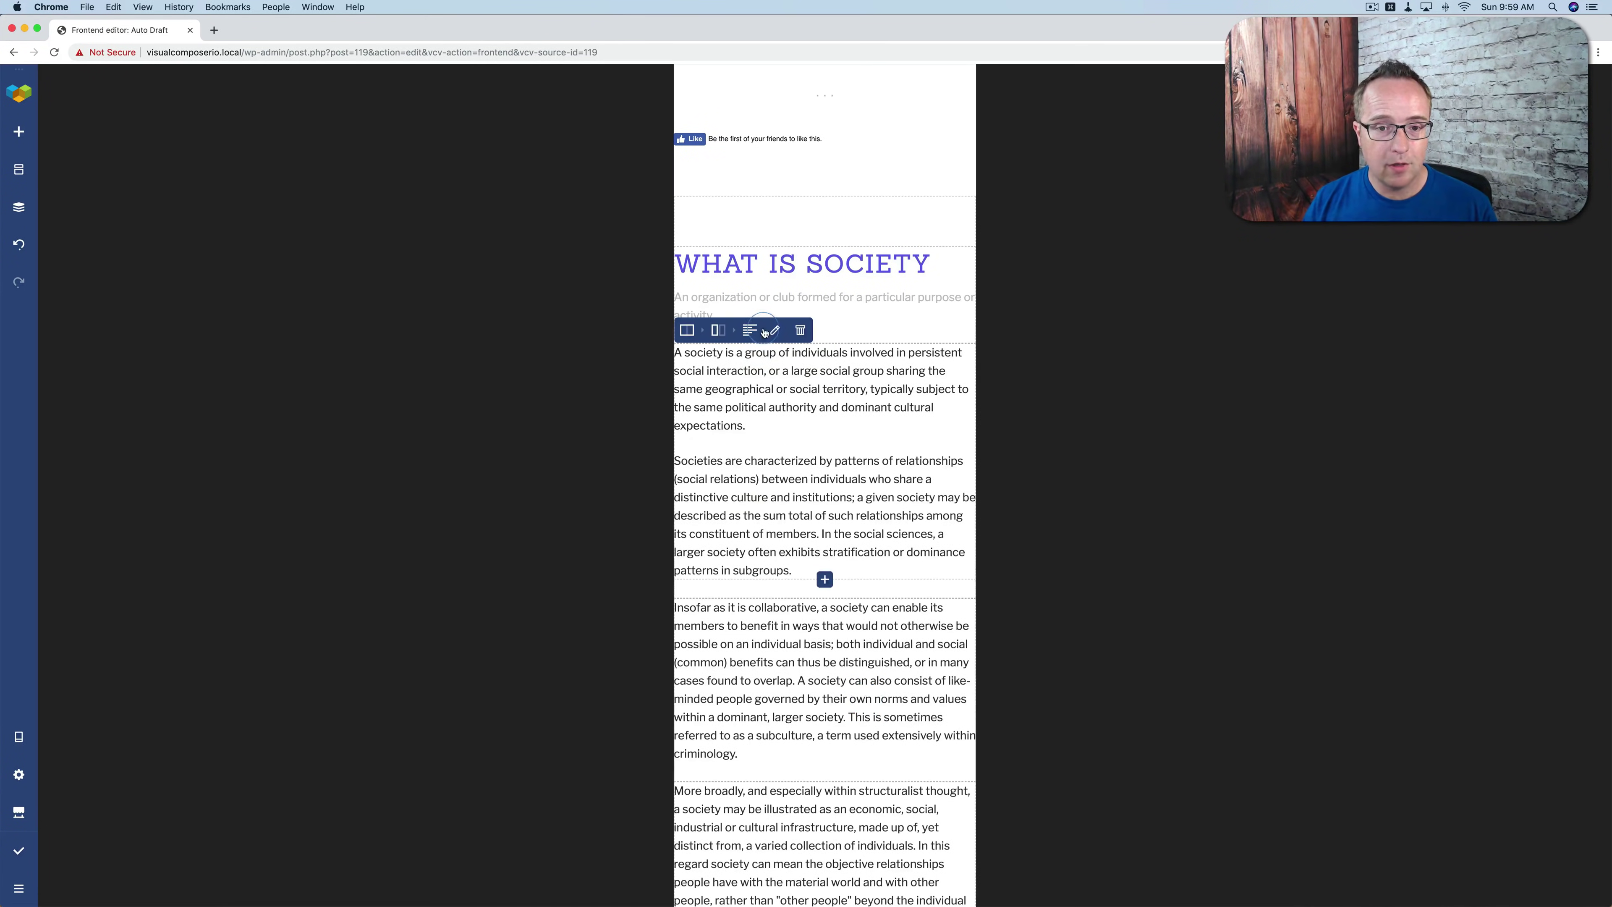
Switch to the Desktop view and enable custom responsiveness settings in the What Is Society row's layout
{"action": "mouse_move", "coordinate": [16, 755]}
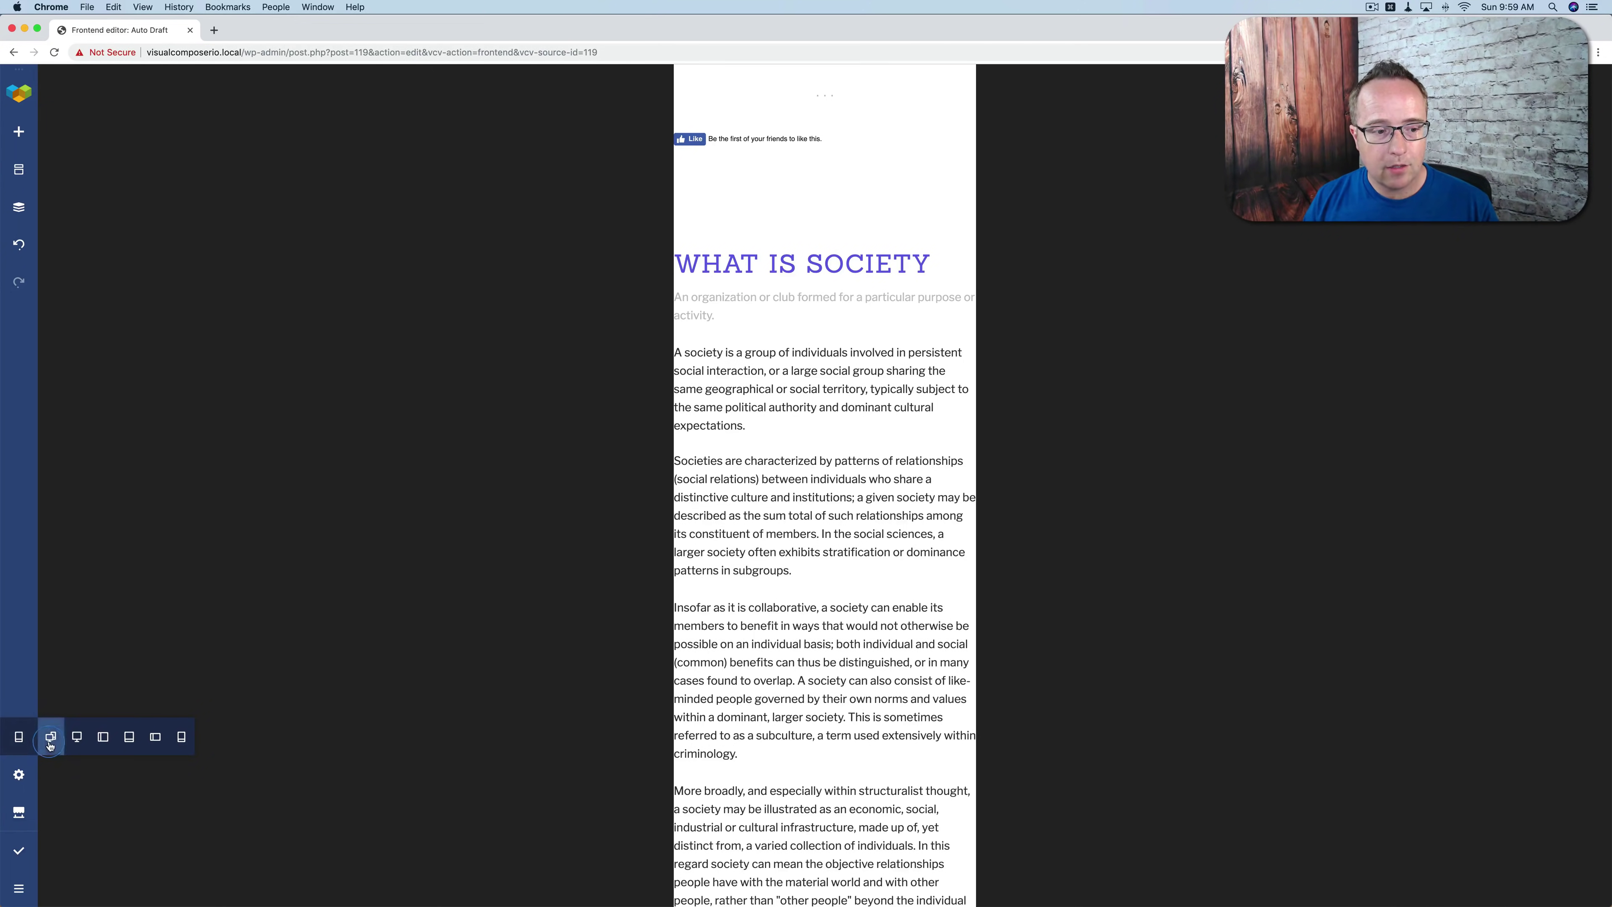
{"action": "left_click", "coordinate": [77, 737]}
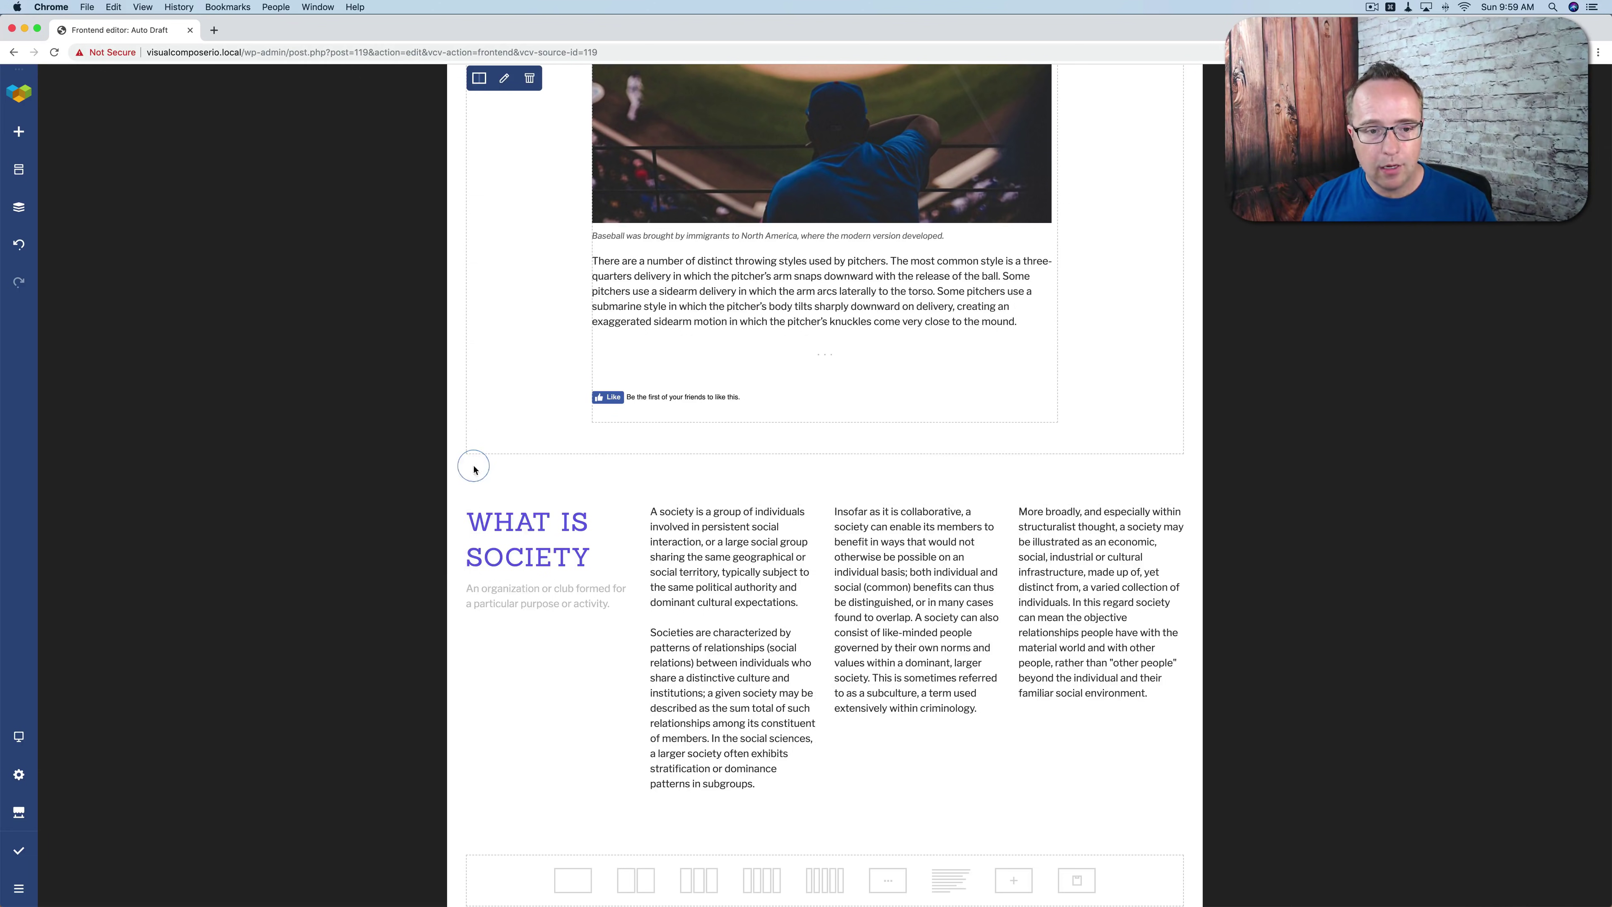
{"action": "mouse_move", "coordinate": [479, 441]}
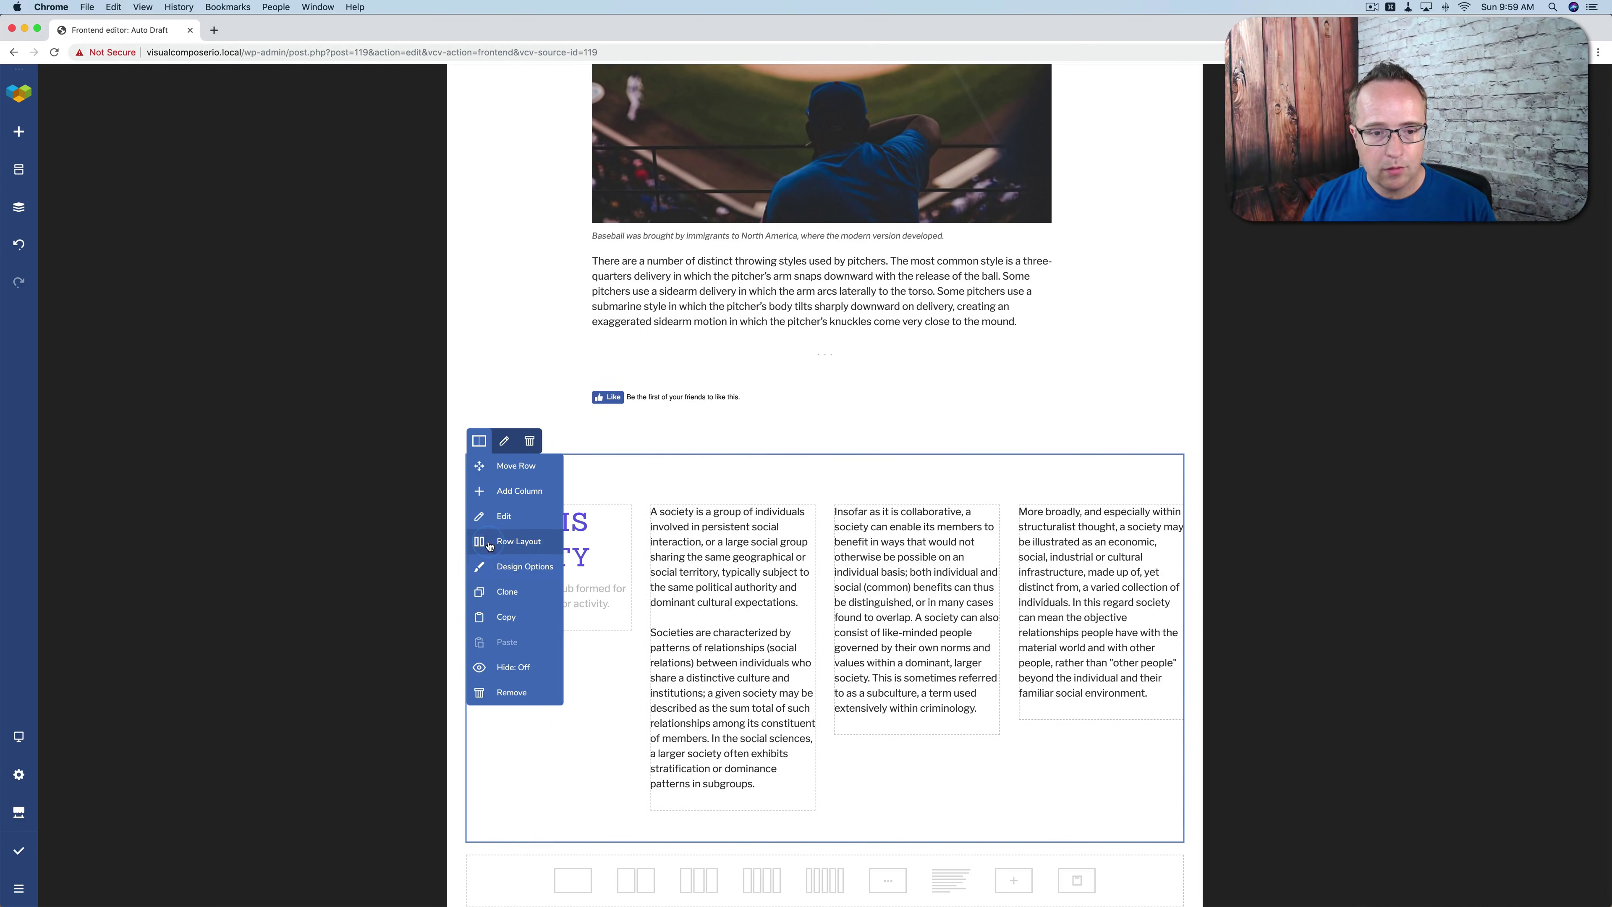
{"action": "left_click", "coordinate": [502, 541]}
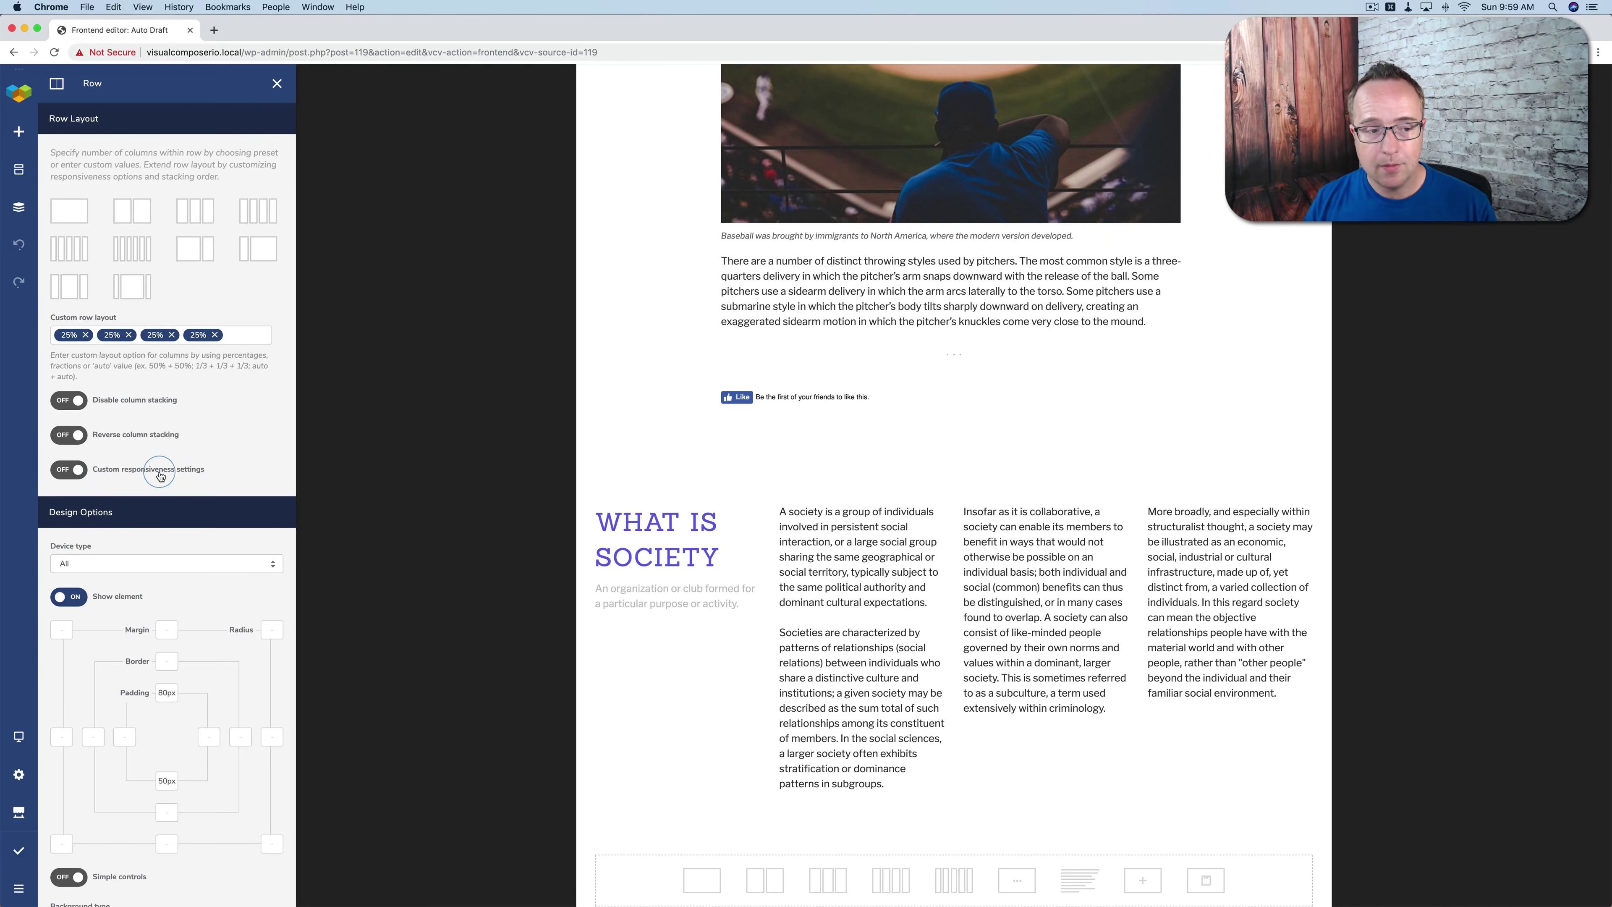
{"action": "left_click", "coordinate": [73, 470]}
{"action": "scroll", "coordinate": [234, 429], "scroll_direction": "down", "scroll_amount": 2}
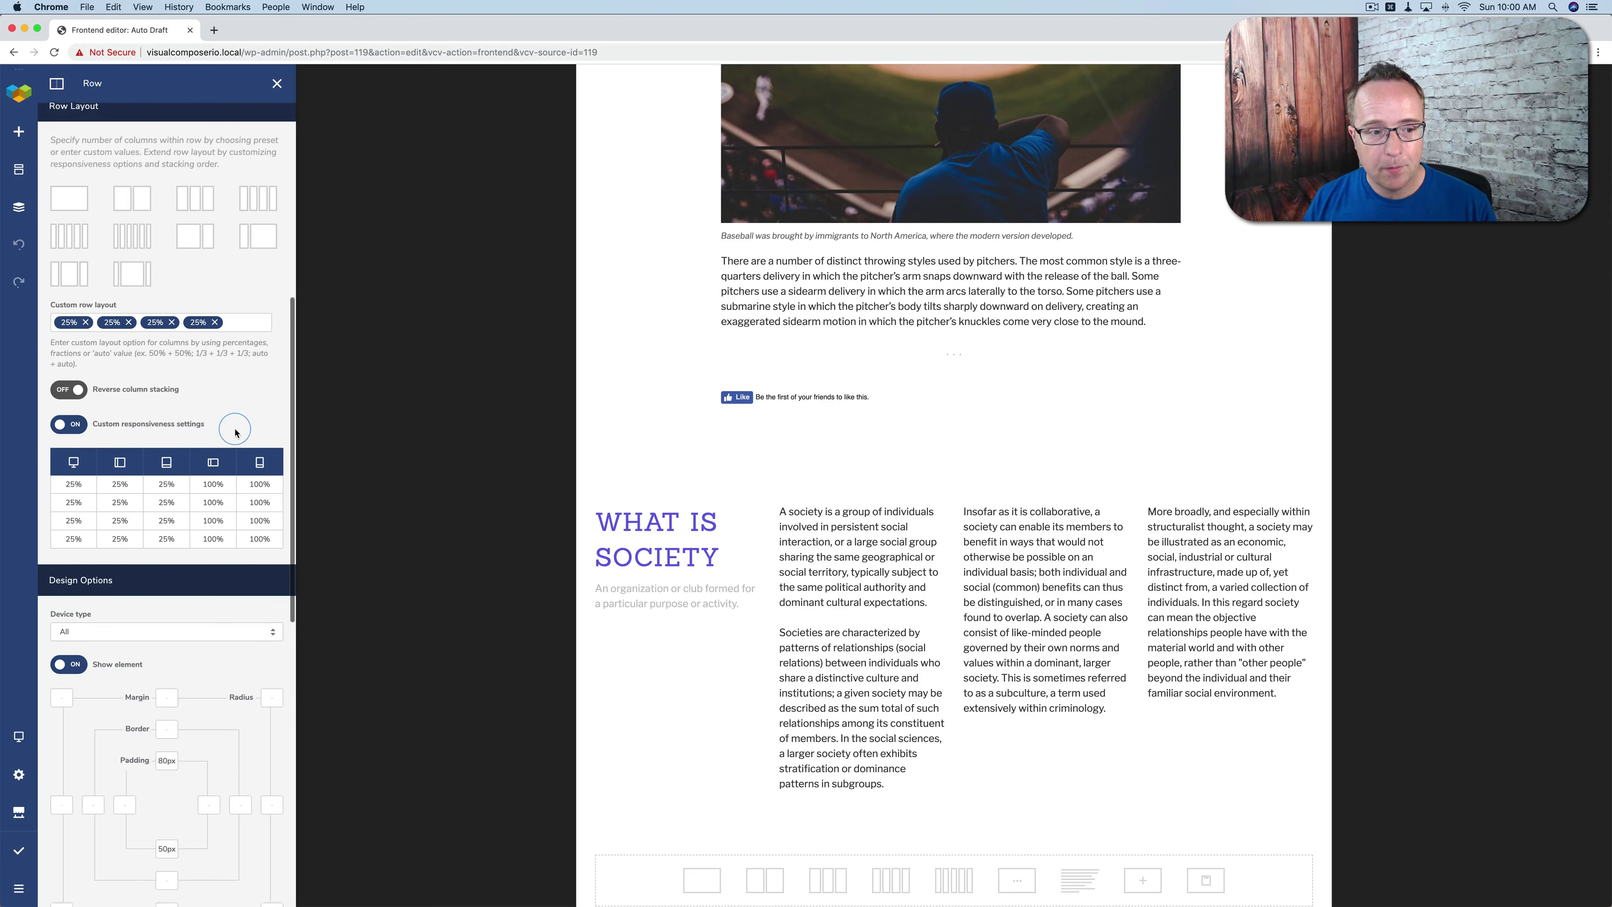
Set the Desktop width of the row's first column, which holds the What Is Society heading, to 45%
{"action": "left_click", "coordinate": [73, 460]}
{"action": "left_click", "coordinate": [135, 463]}
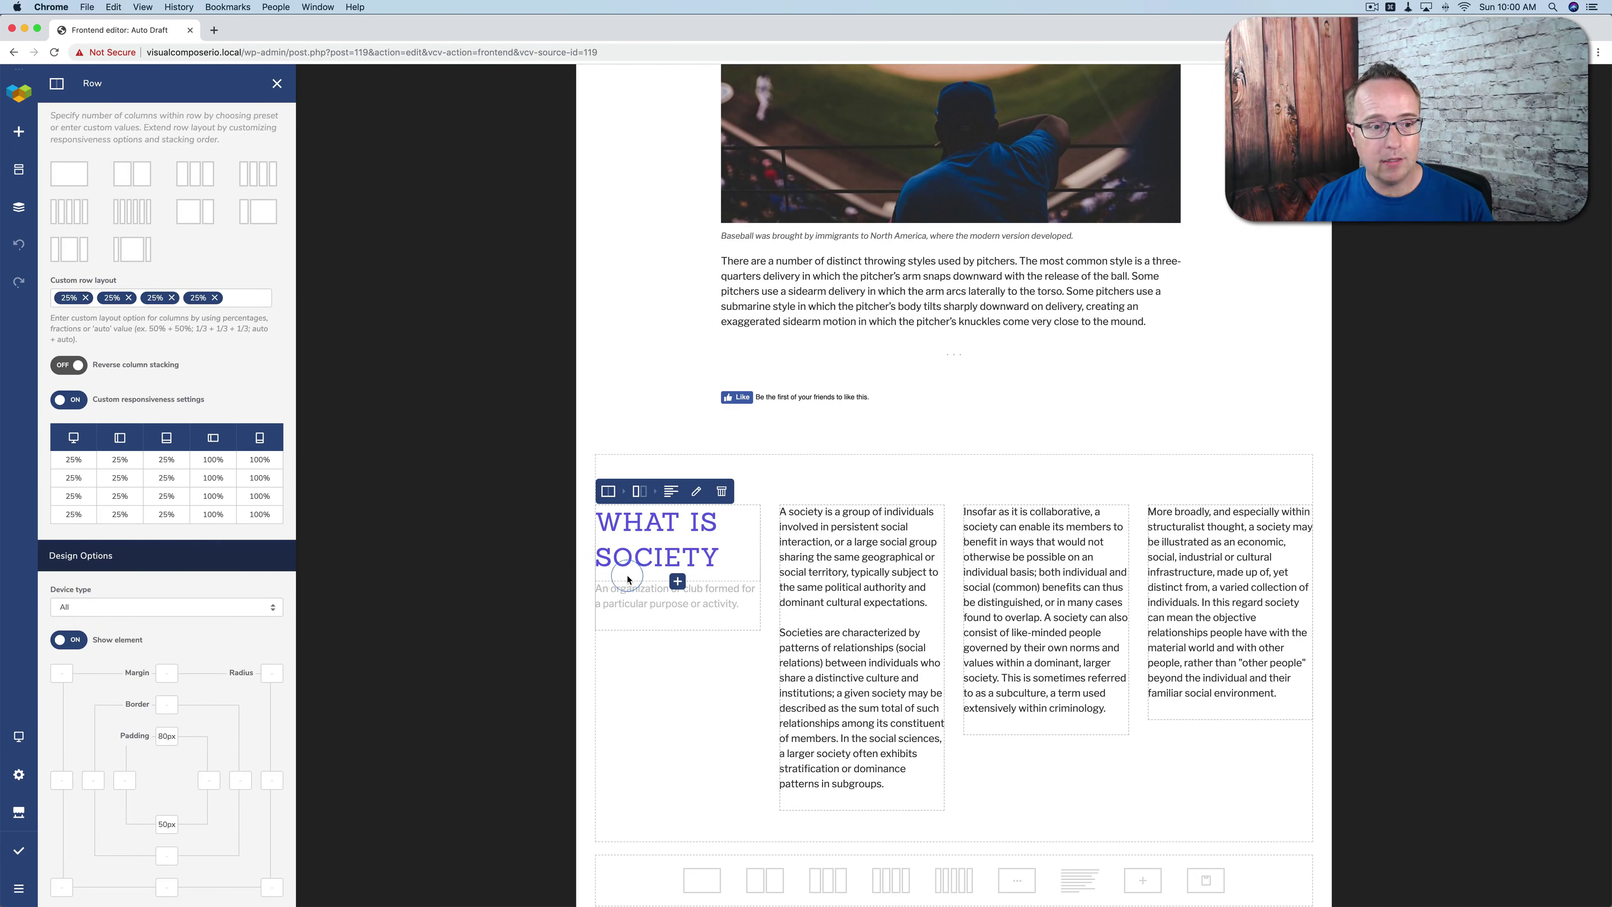
{"action": "left_click", "coordinate": [167, 480]}
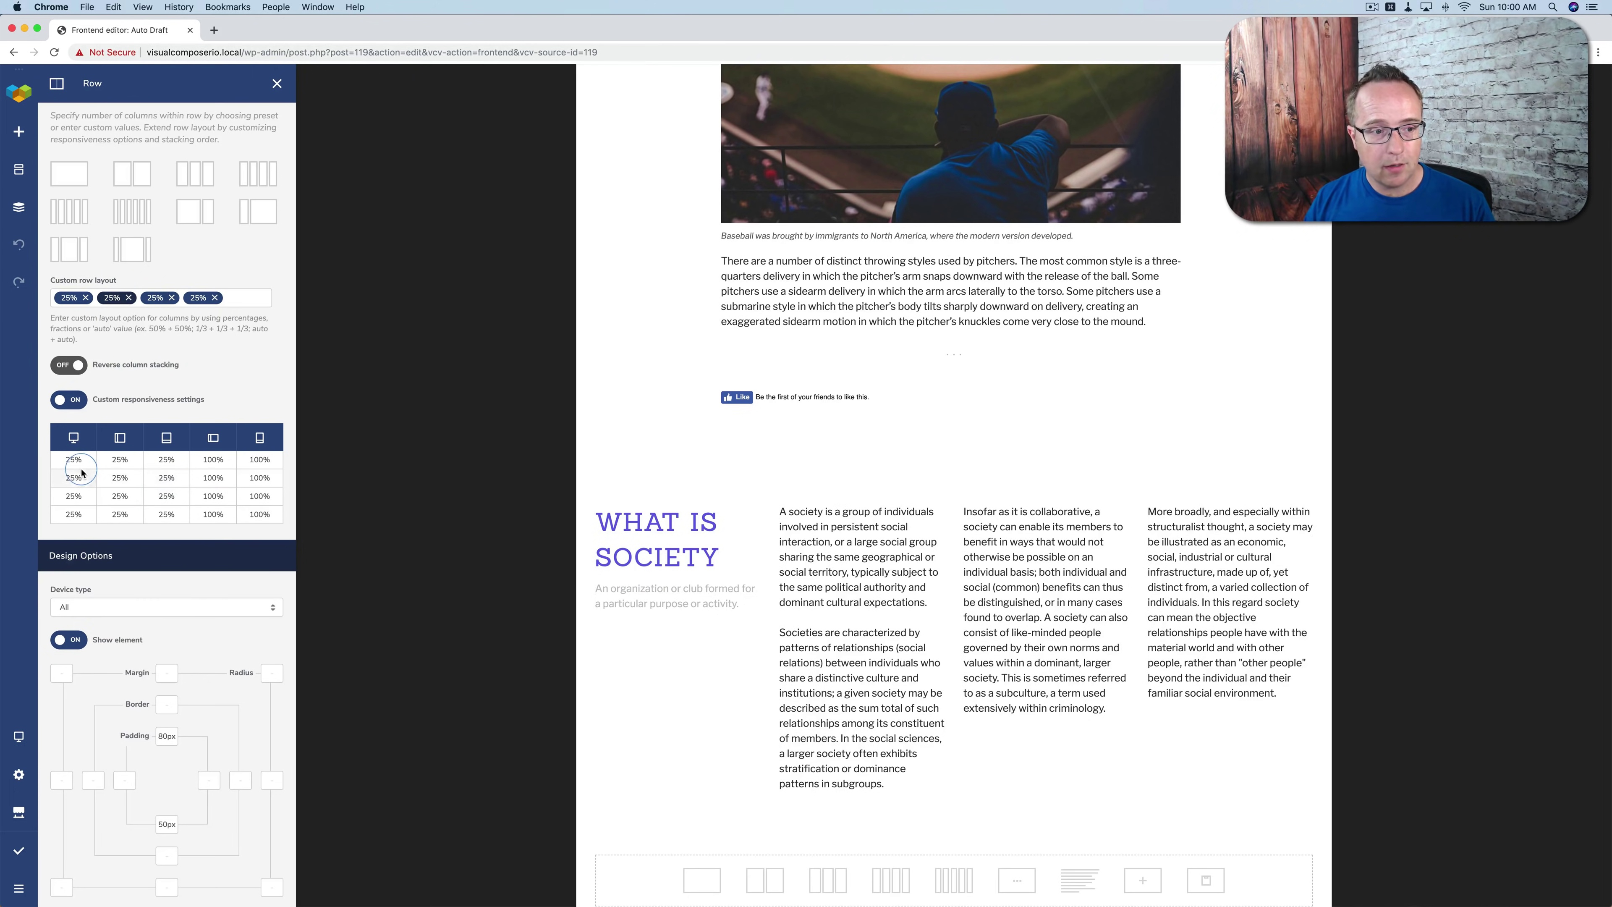
{"action": "left_click", "coordinate": [70, 458]}
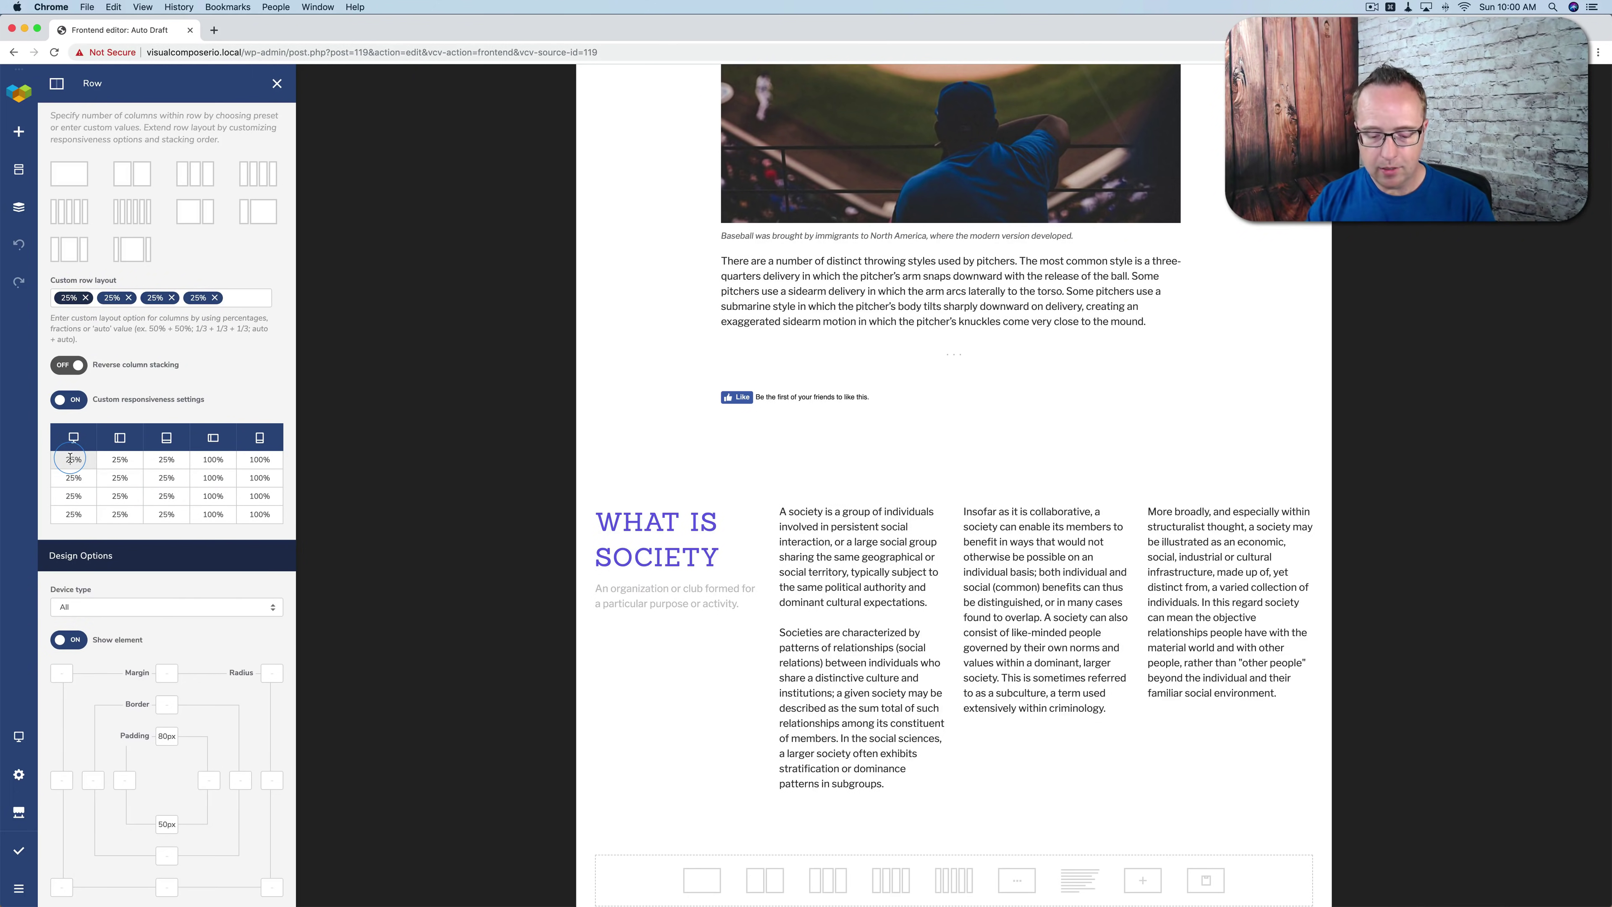
{"action": "type", "text": "4"}
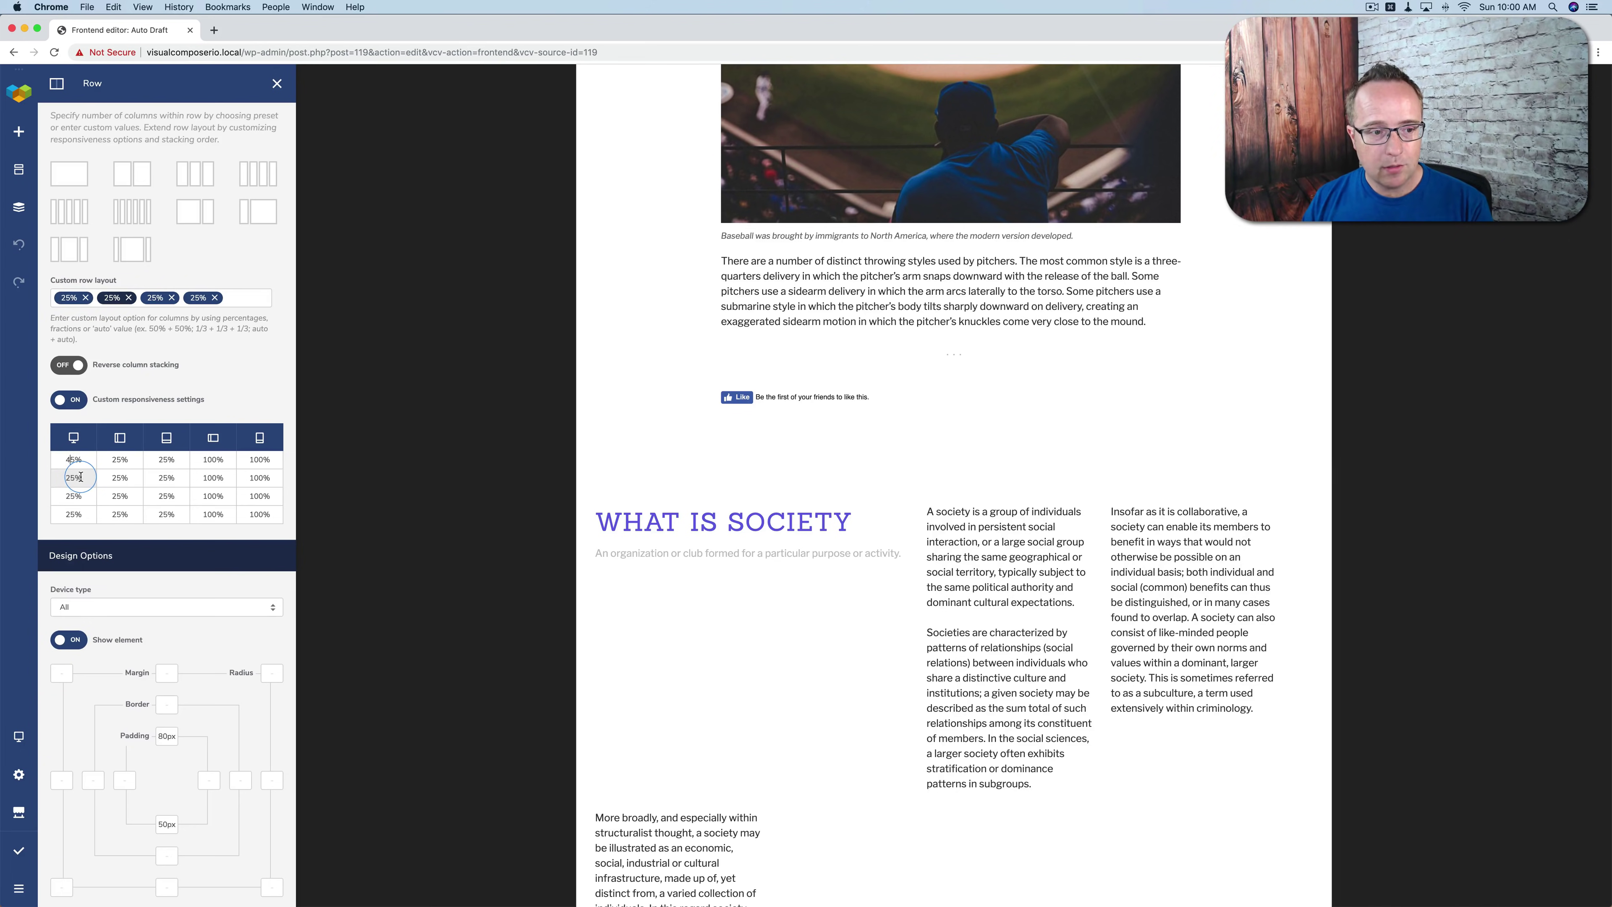
Set the Desktop widths of the second, third and fourth columns to auto
{"action": "left_click_drag", "start_coordinate": [81, 477], "coordinate": [65, 478]}
{"action": "key", "text": "BackSpace"}
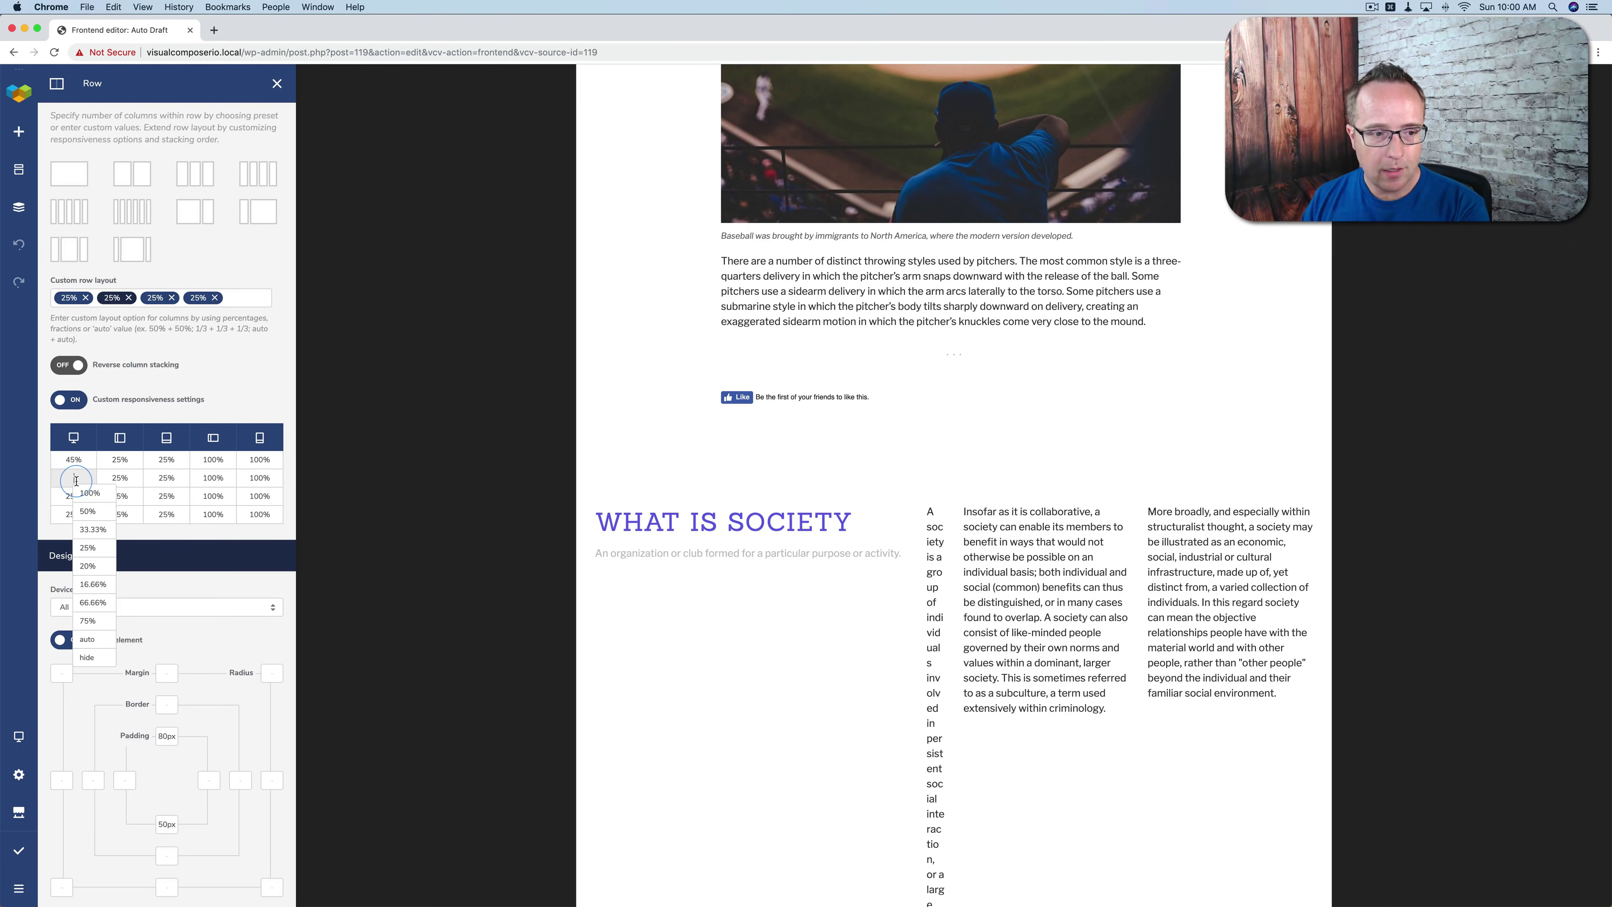
{"action": "left_click", "coordinate": [87, 638]}
{"action": "double_click", "coordinate": [73, 496]}
{"action": "key", "text": "BackSpace"}
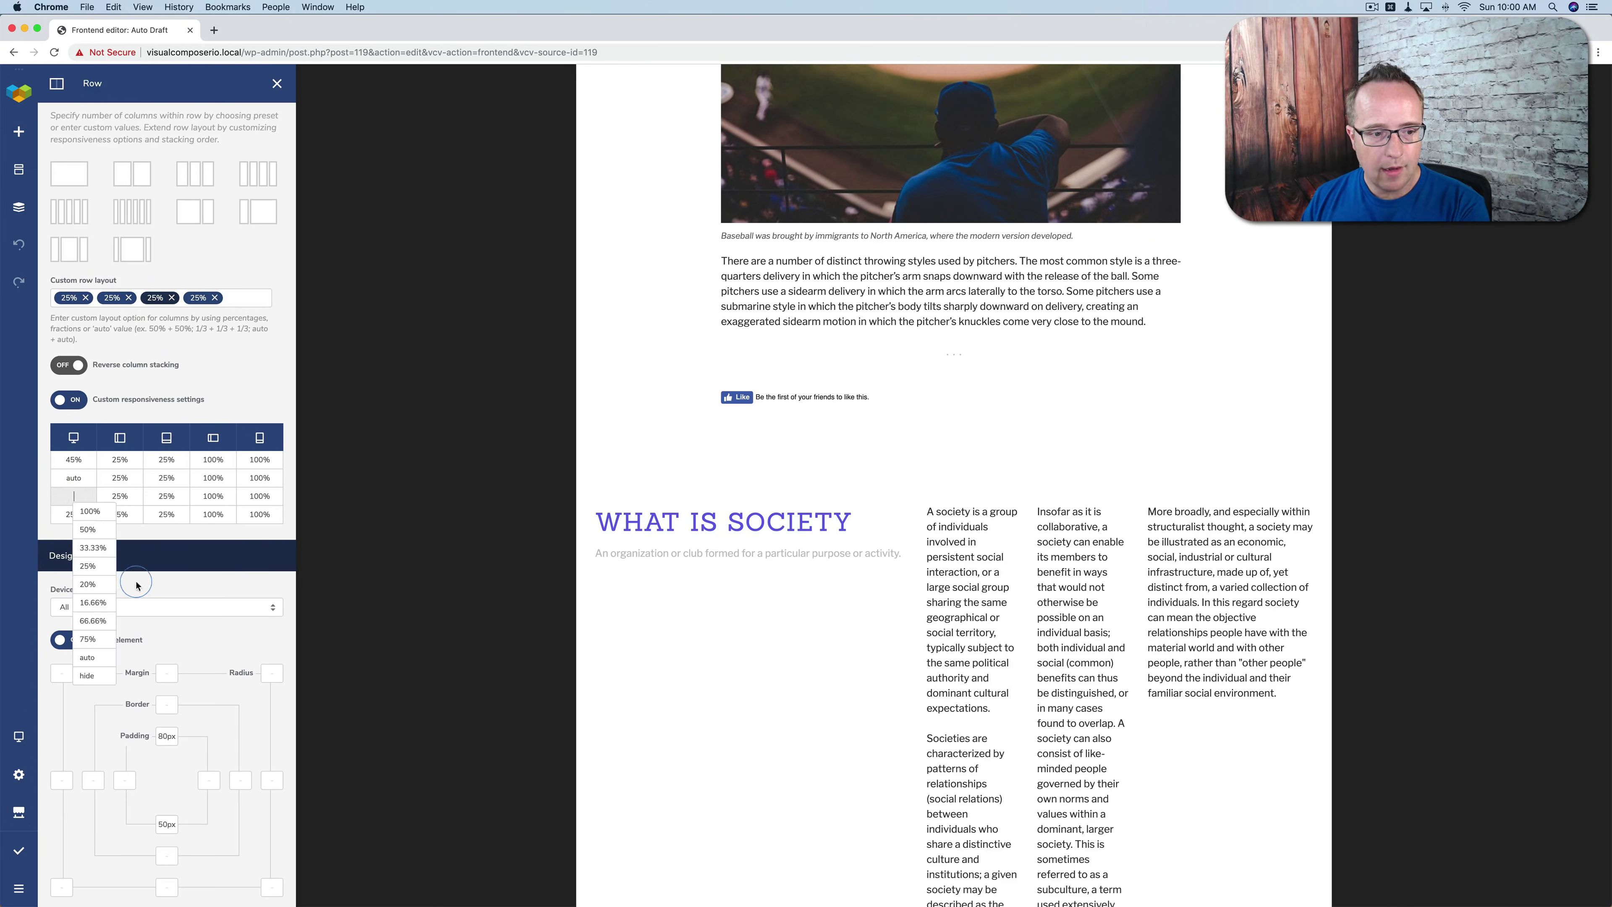
{"action": "left_click", "coordinate": [89, 656]}
{"action": "double_click", "coordinate": [66, 514]}
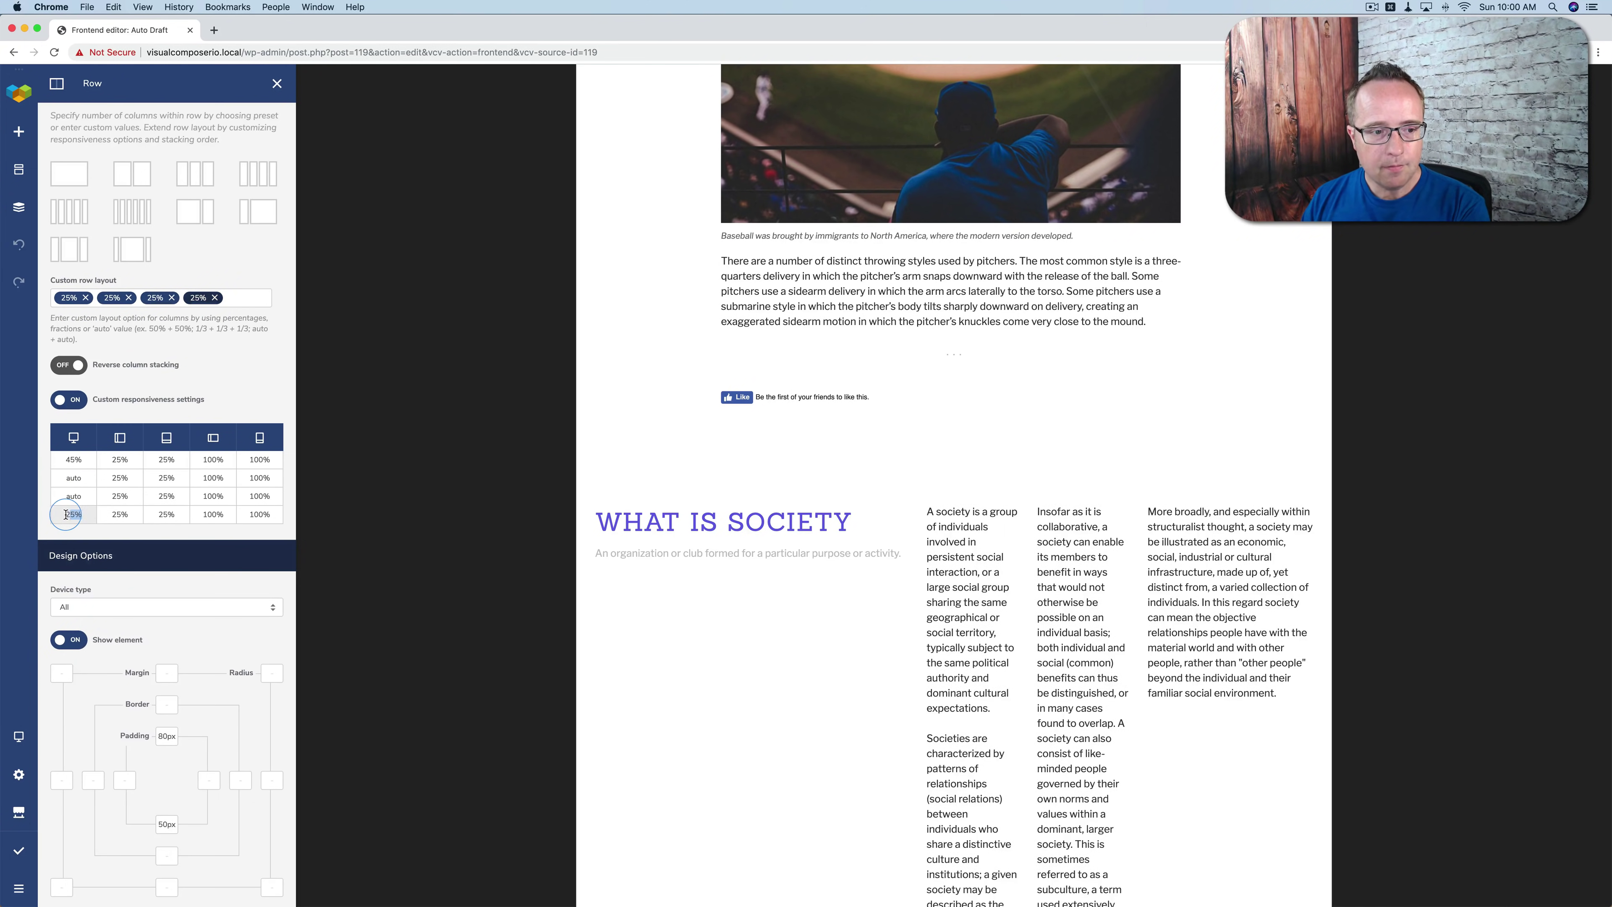
{"action": "key", "text": "BackSpace"}
{"action": "left_click", "coordinate": [87, 675]}
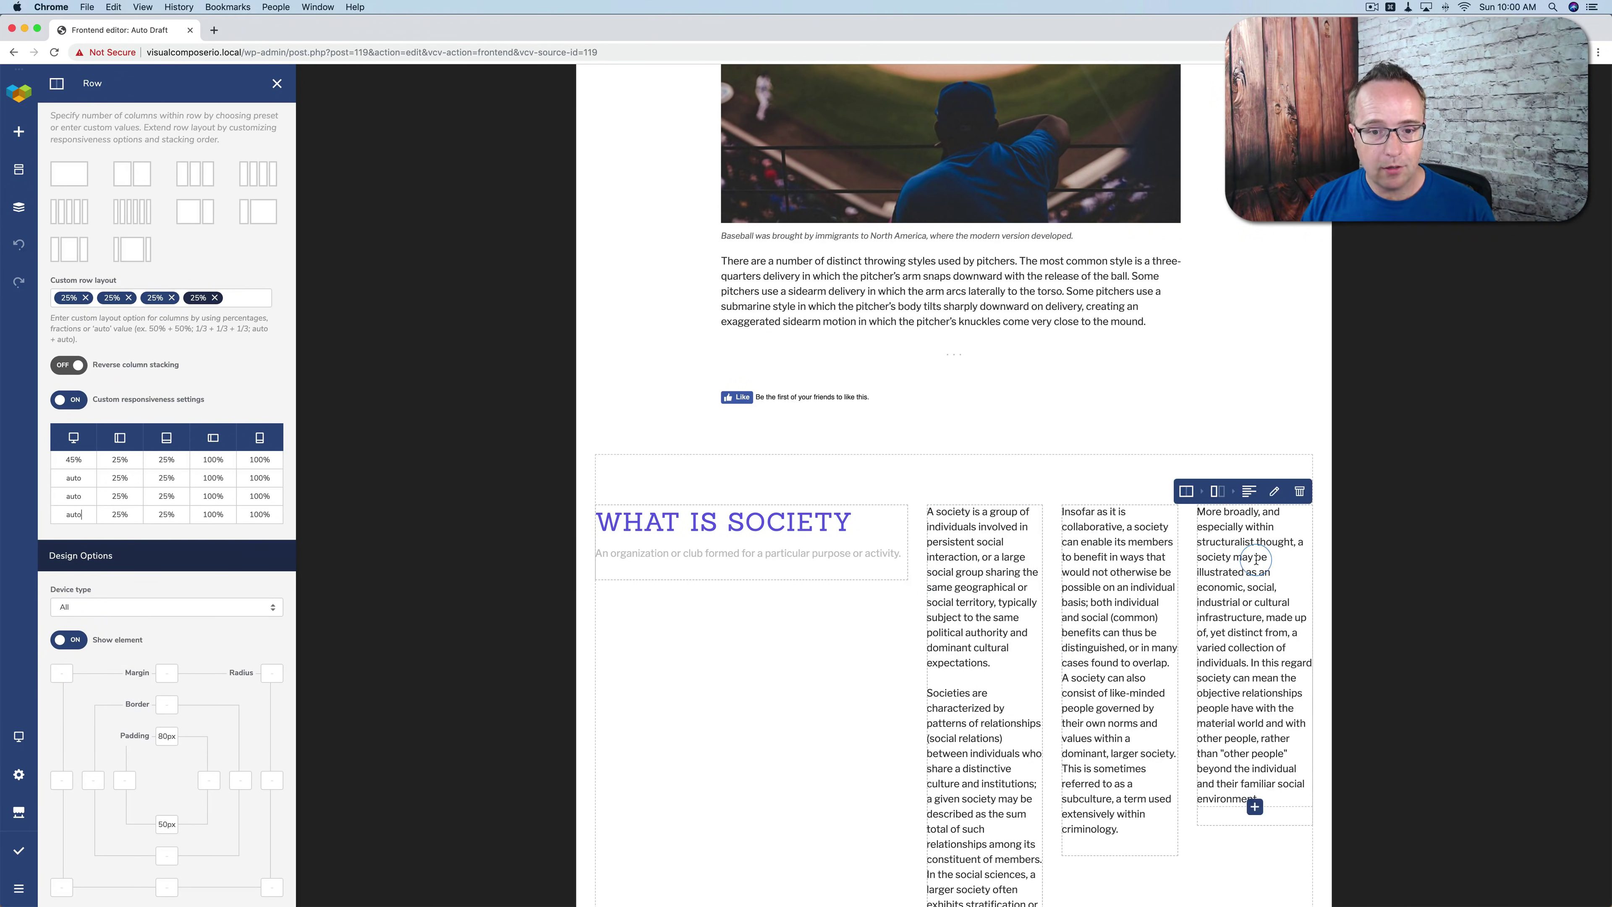
Try a 15% Desktop width for the heading column and settle on 35%
{"action": "left_click", "coordinate": [72, 457]}
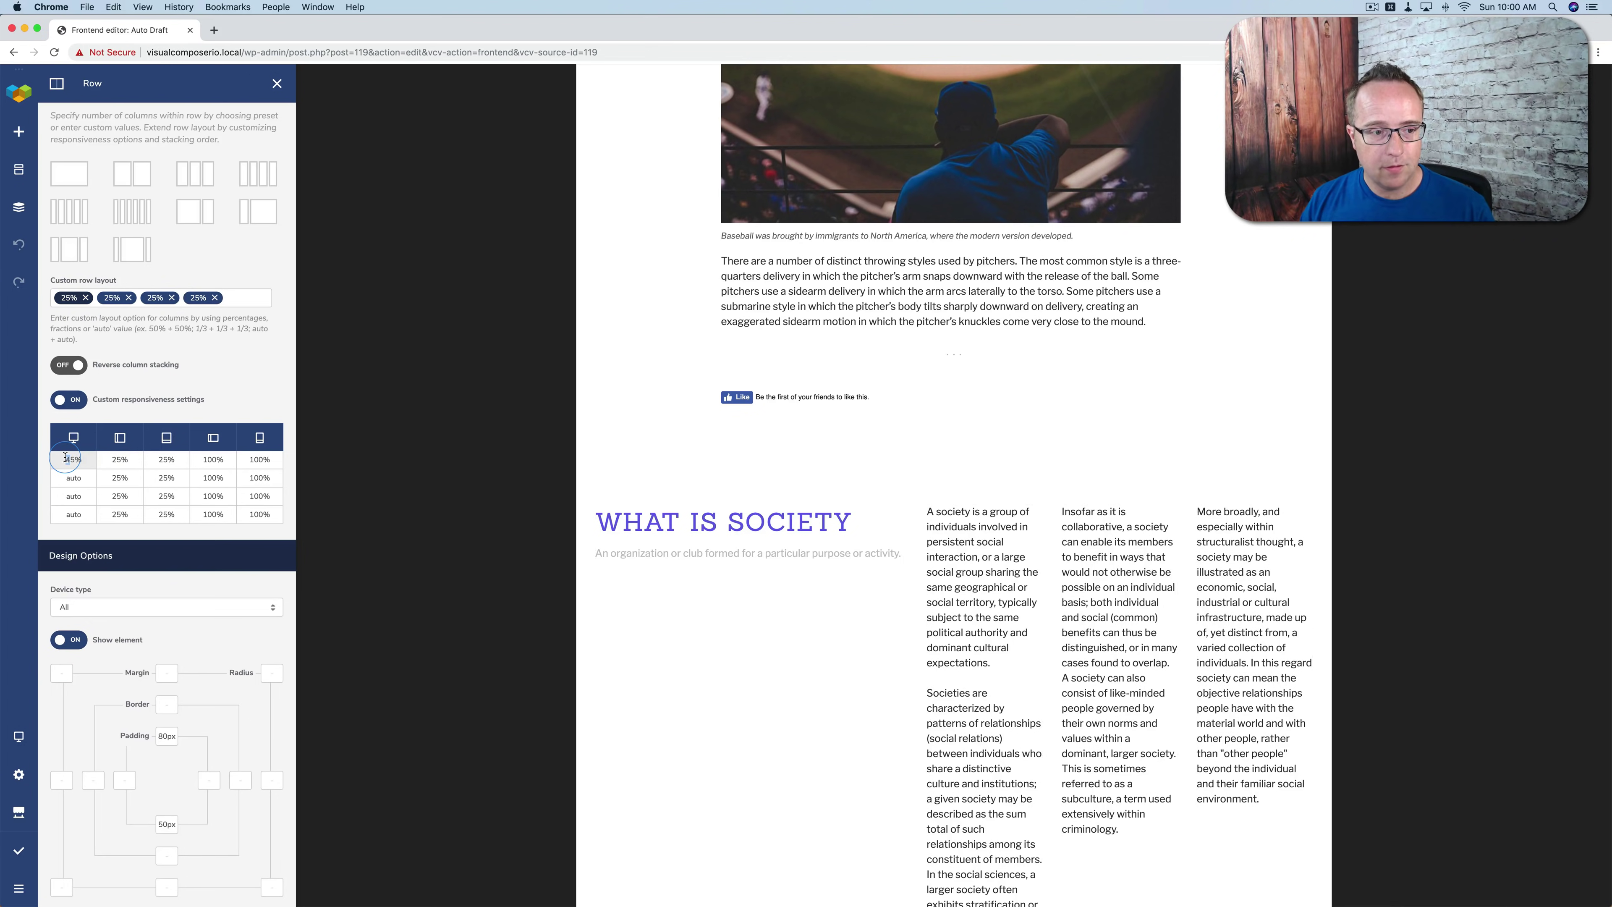
{"action": "type", "text": "1"}
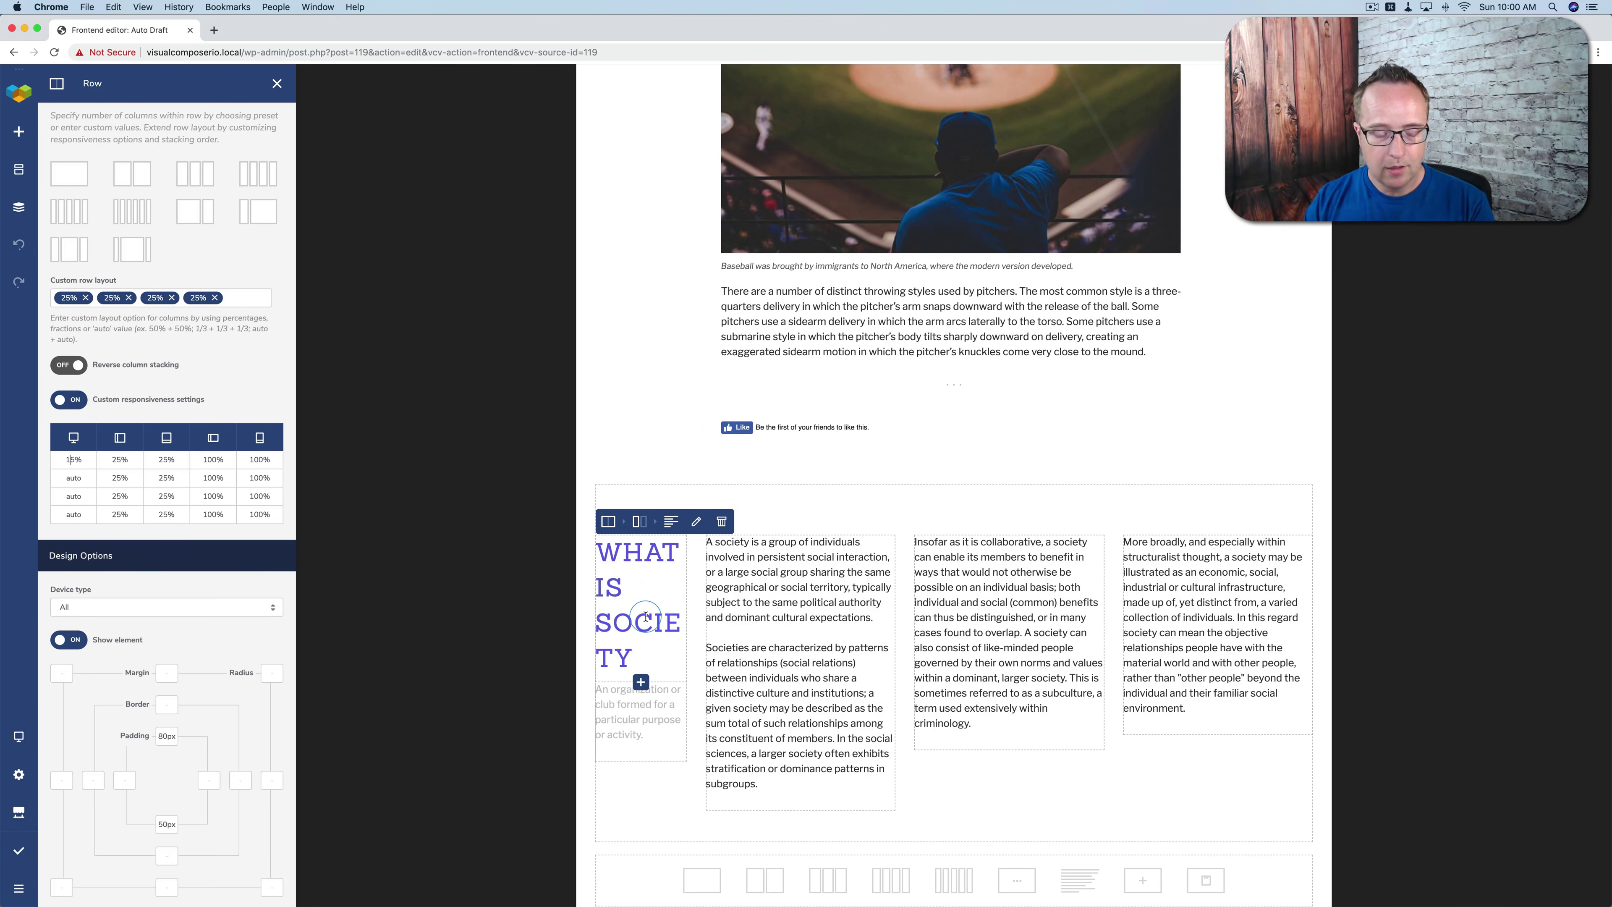
{"action": "key", "text": "BackSpace"}
{"action": "type", "text": "3"}
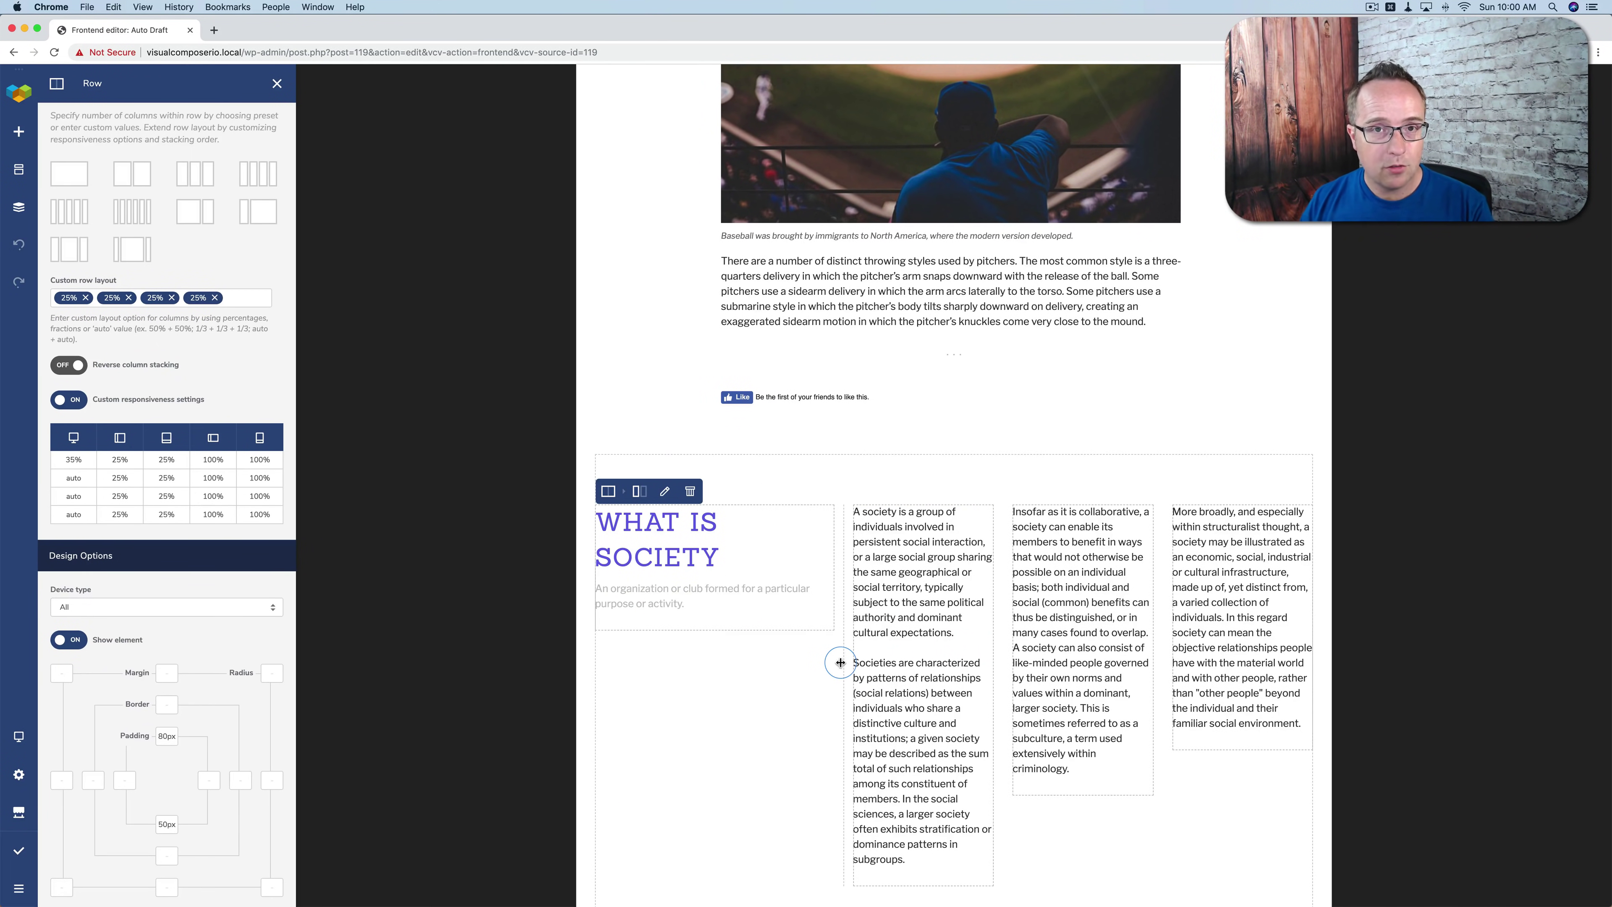
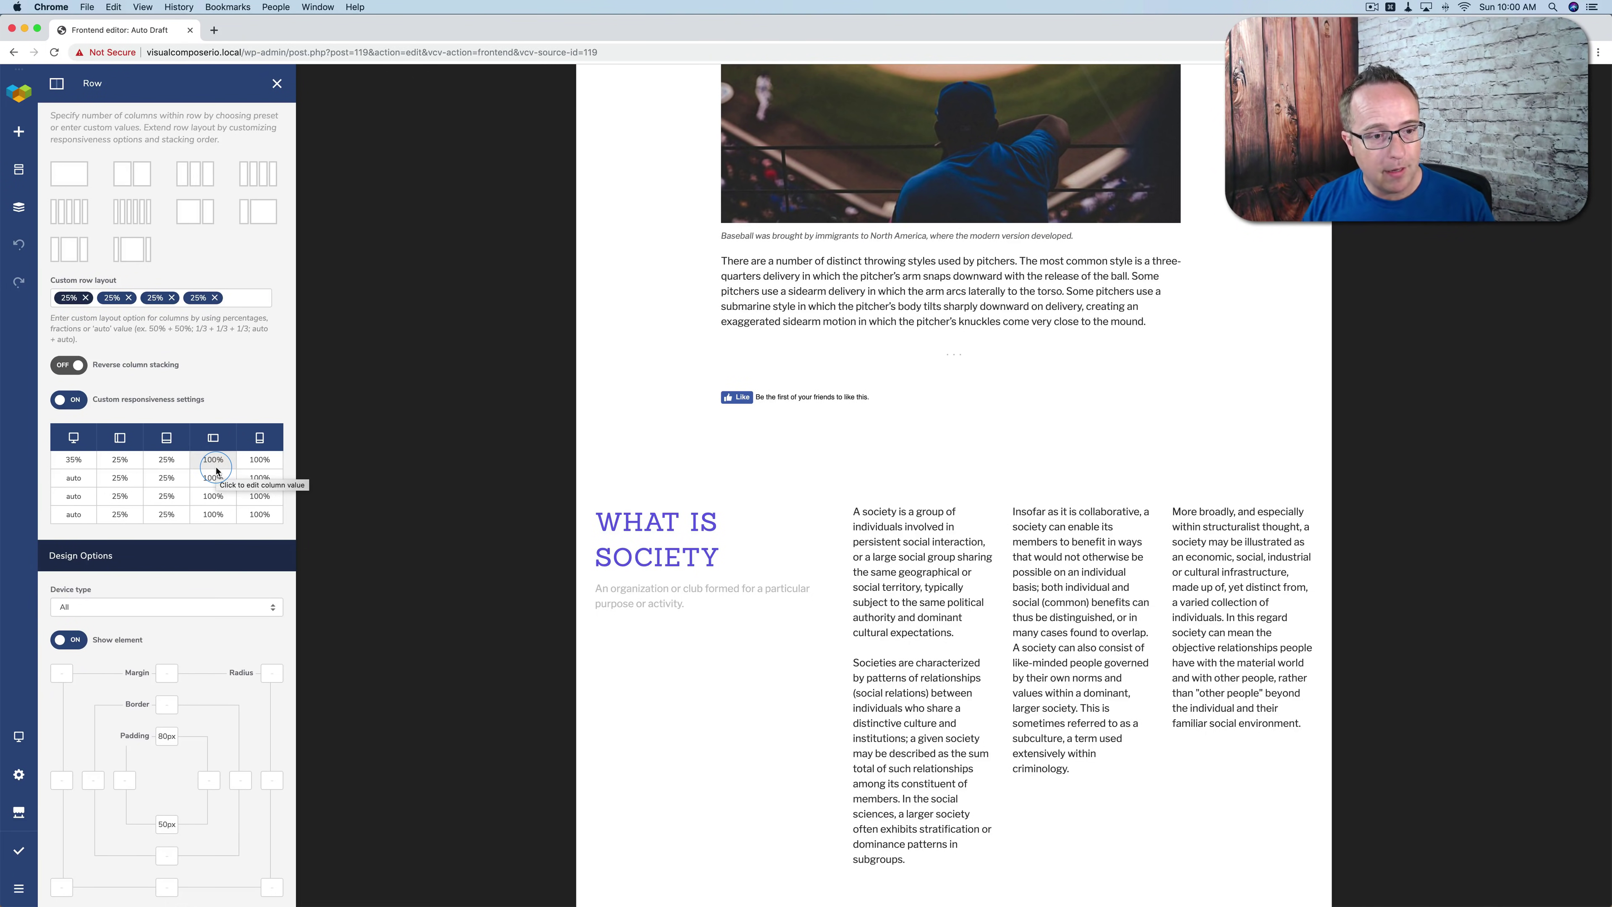
Switch to the Mobile Landscape view and examine how the What Is Society columns stack
{"action": "mouse_move", "coordinate": [19, 736]}
{"action": "left_click", "coordinate": [155, 737]}
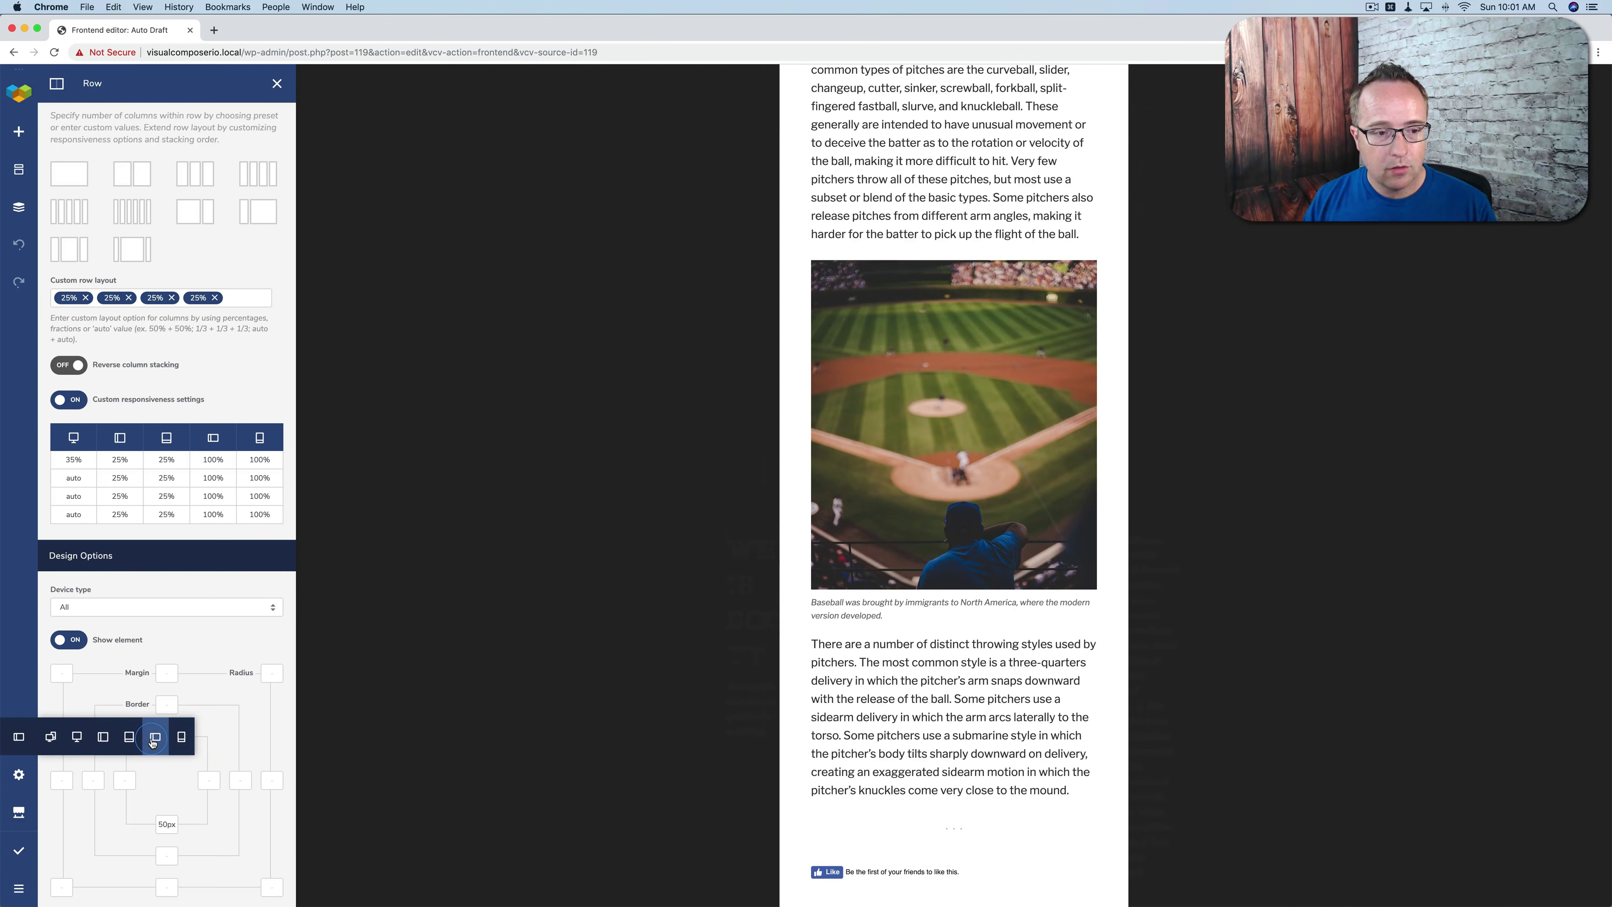
{"action": "scroll", "coordinate": [991, 519], "scroll_direction": "down", "scroll_amount": 5}
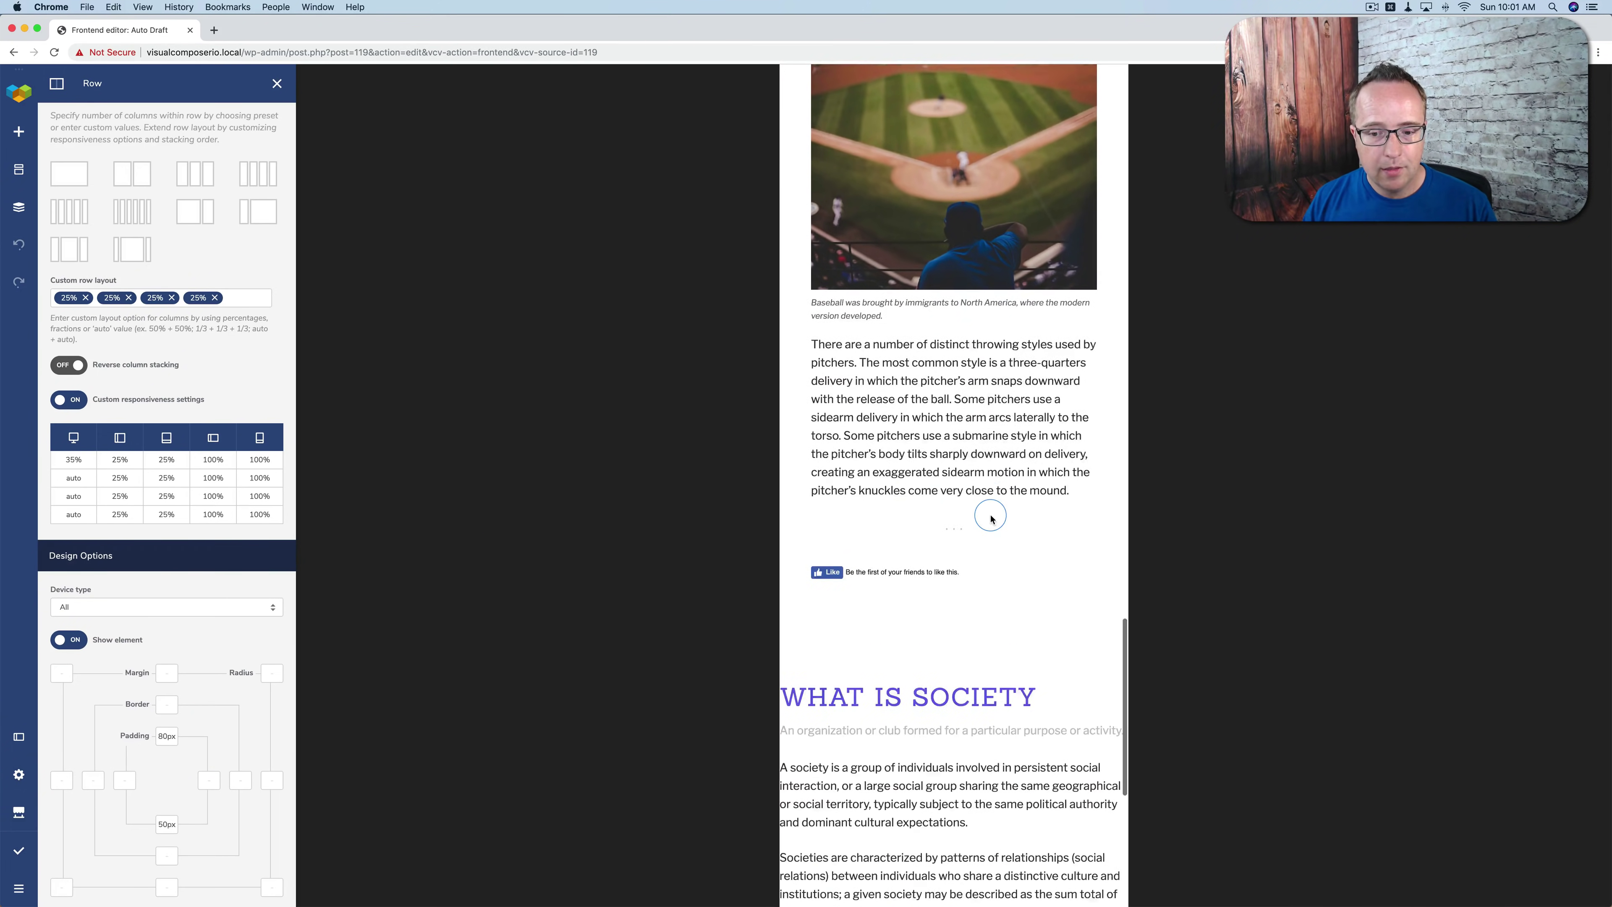
{"action": "scroll", "coordinate": [991, 519], "scroll_direction": "down", "scroll_amount": 7}
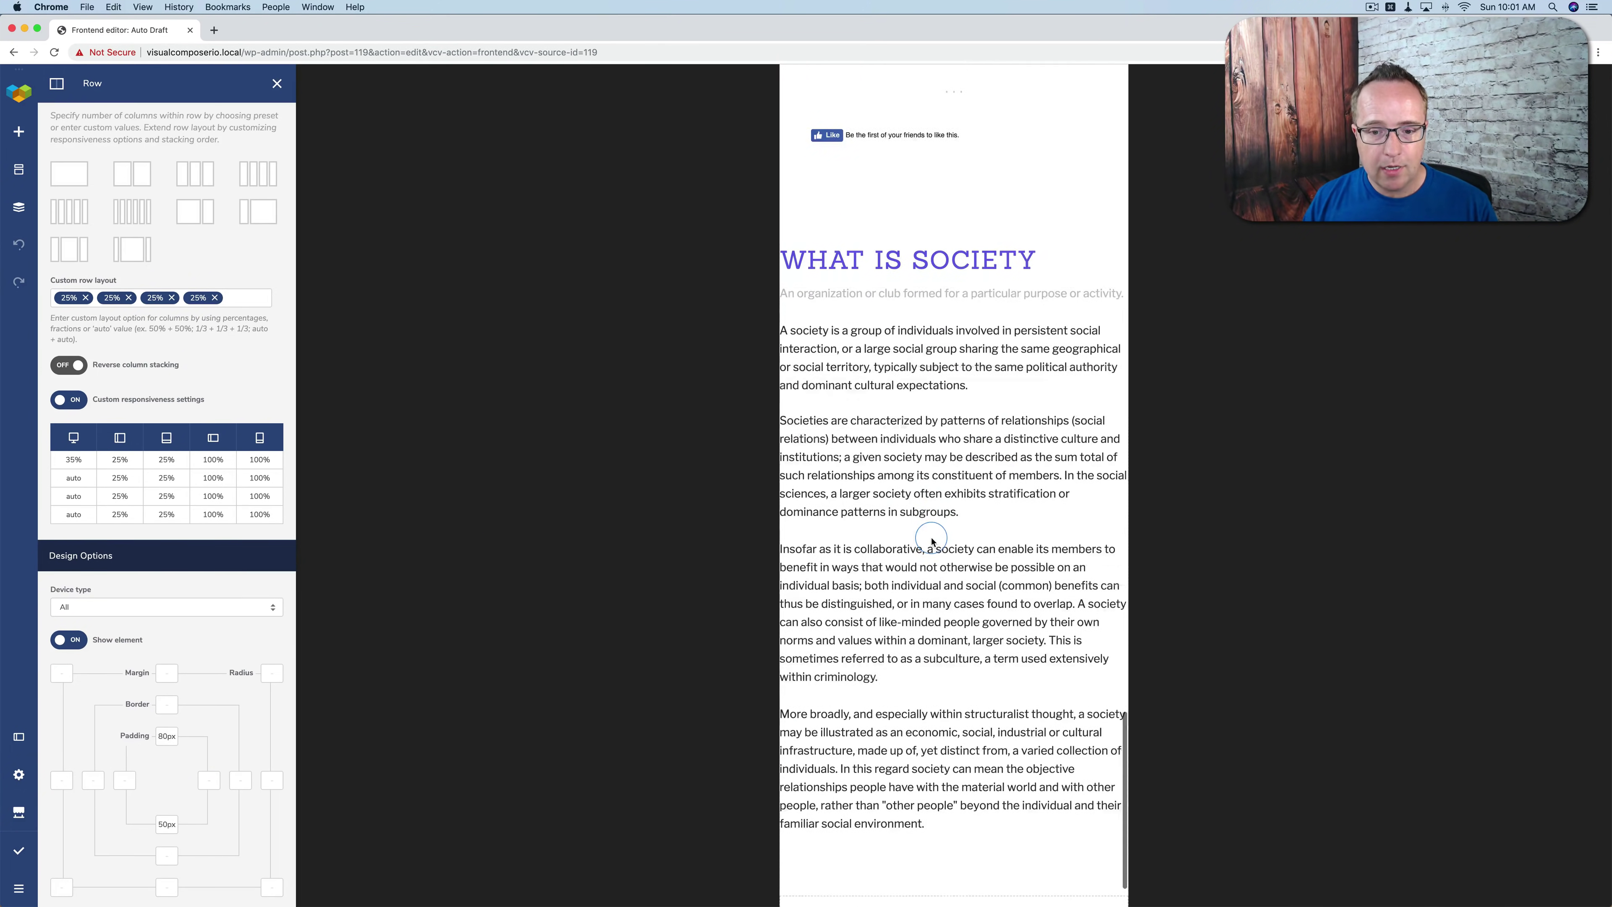
{"action": "scroll", "coordinate": [931, 541], "scroll_direction": "down", "scroll_amount": 1}
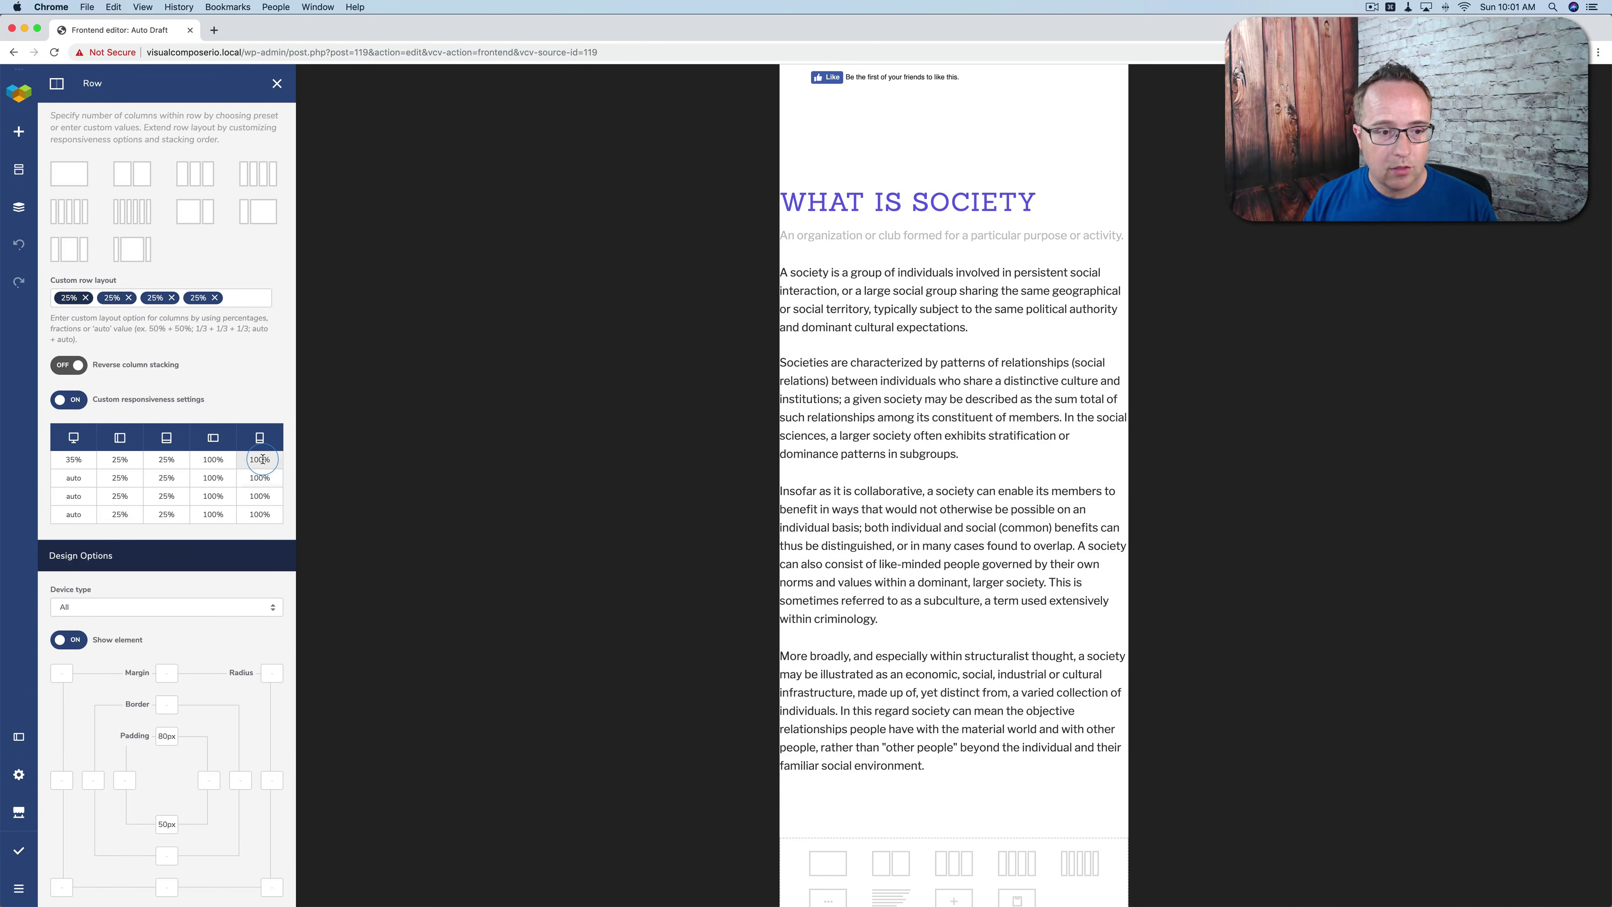
Try a 45% width for the heading column in Mobile Portrait and Mobile Landscape, restoring 100% in both
{"action": "double_click", "coordinate": [250, 459]}
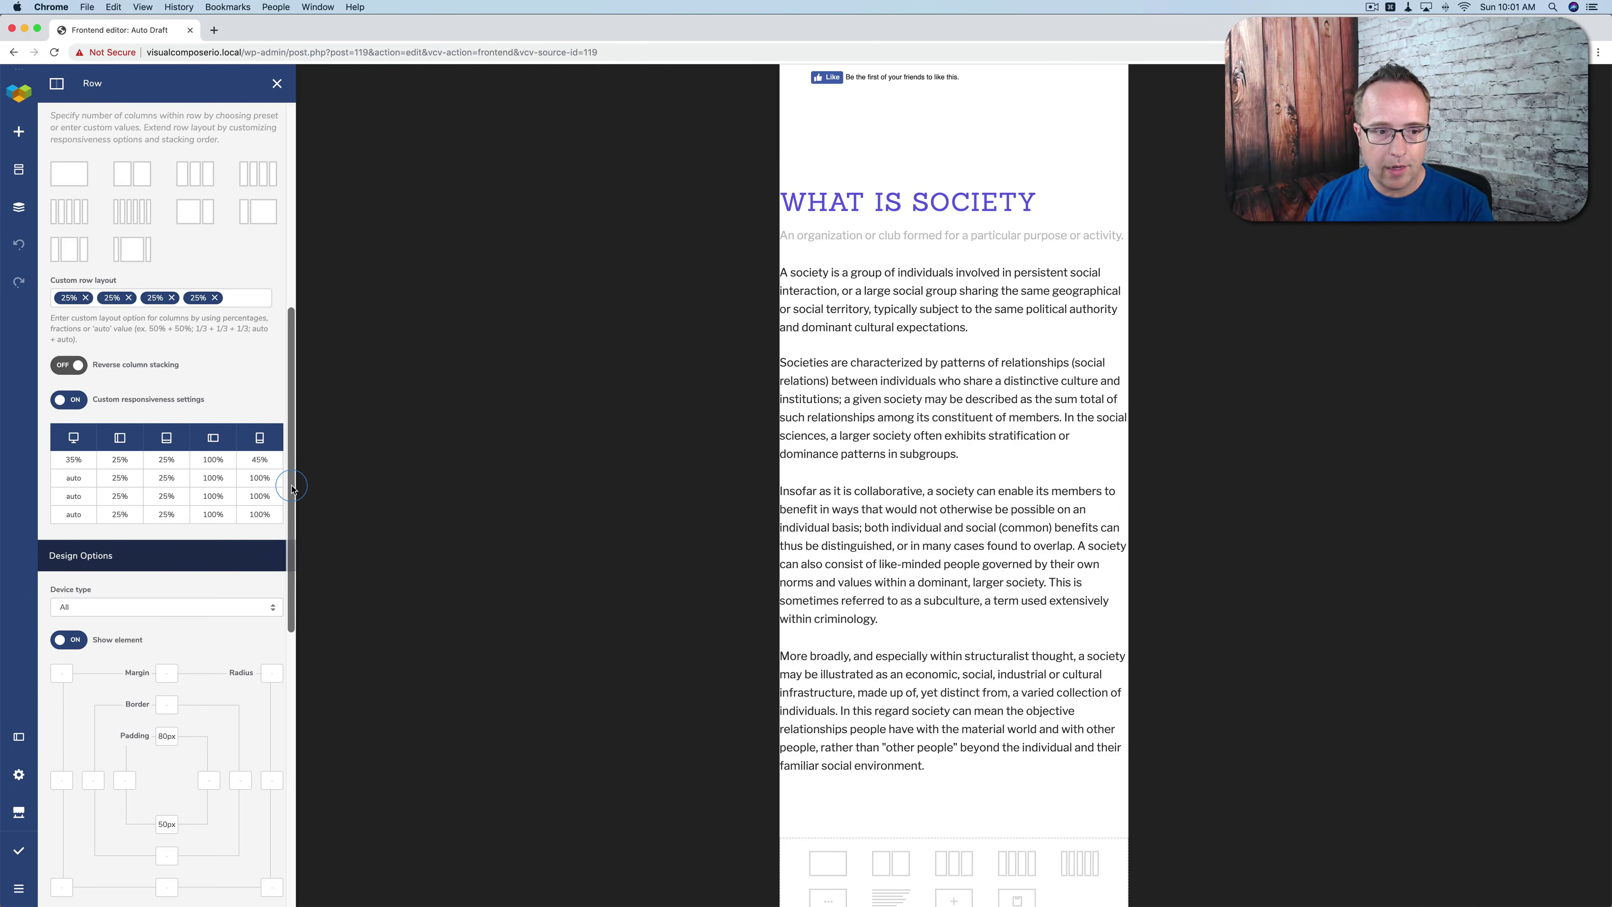
{"action": "left_click", "coordinate": [256, 476]}
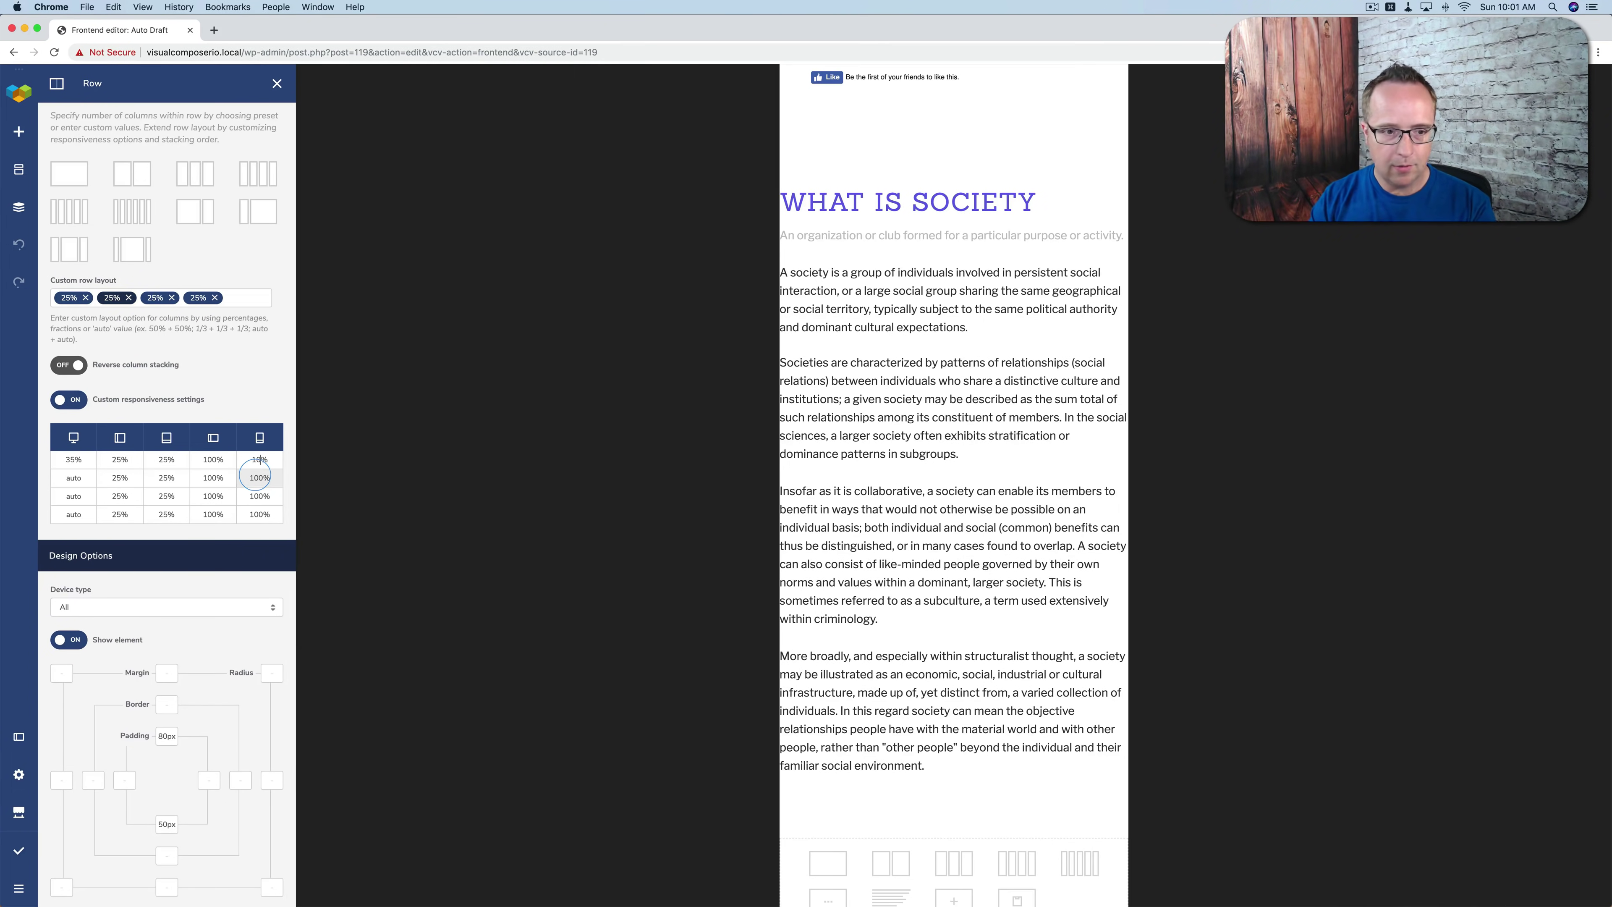
{"action": "double_click", "coordinate": [212, 459]}
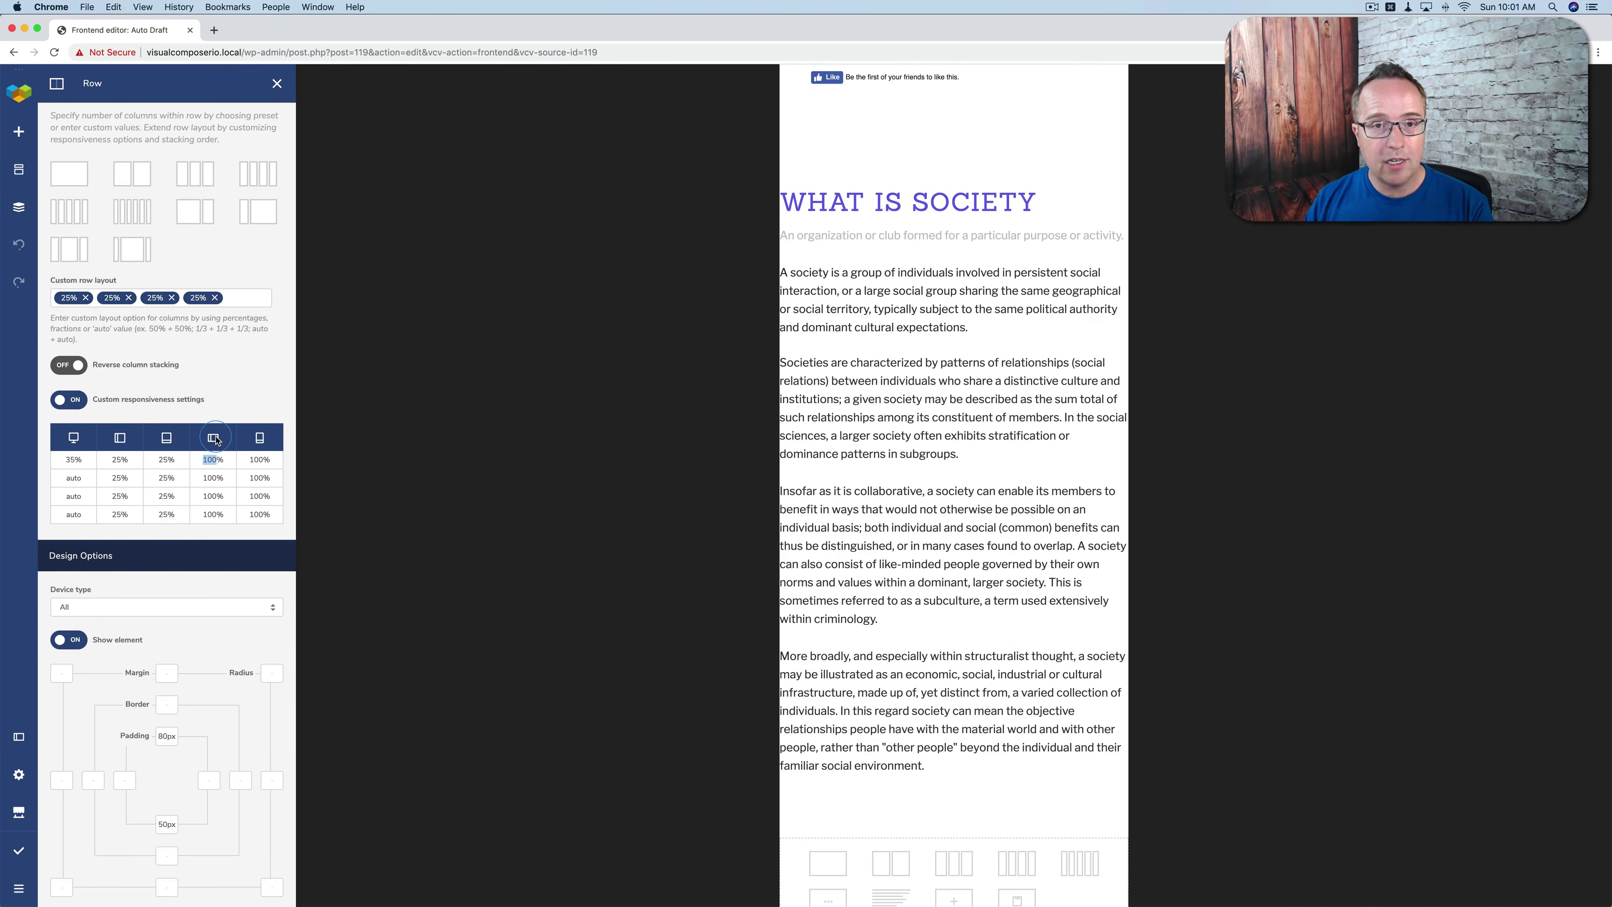
{"action": "type", "text": "45"}
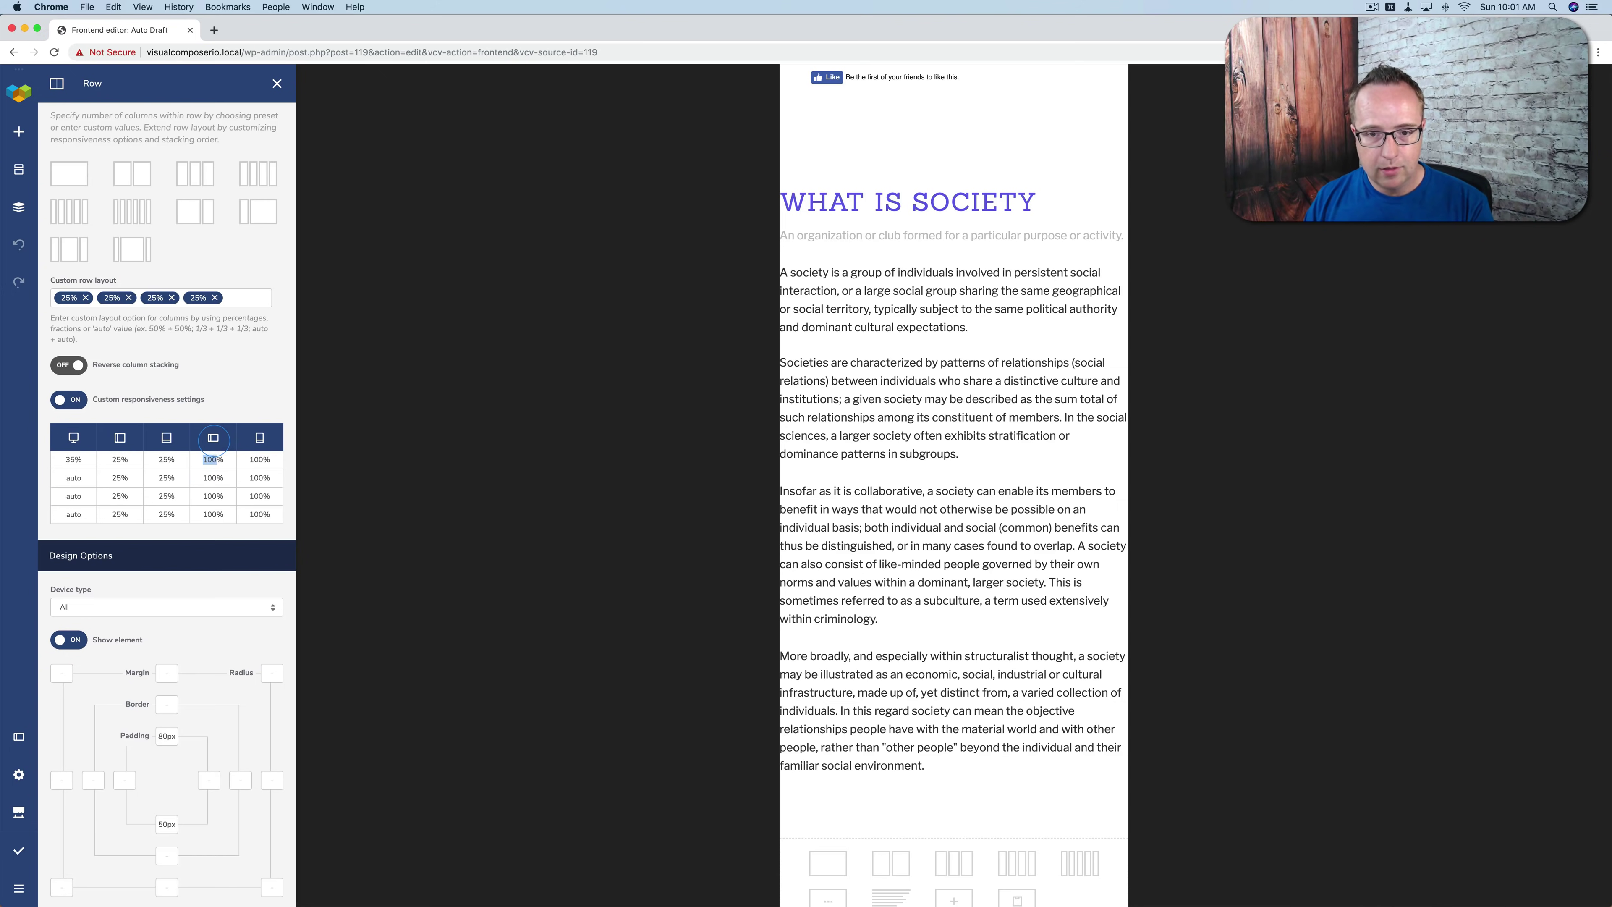
{"action": "mouse_move", "coordinate": [855, 274]}
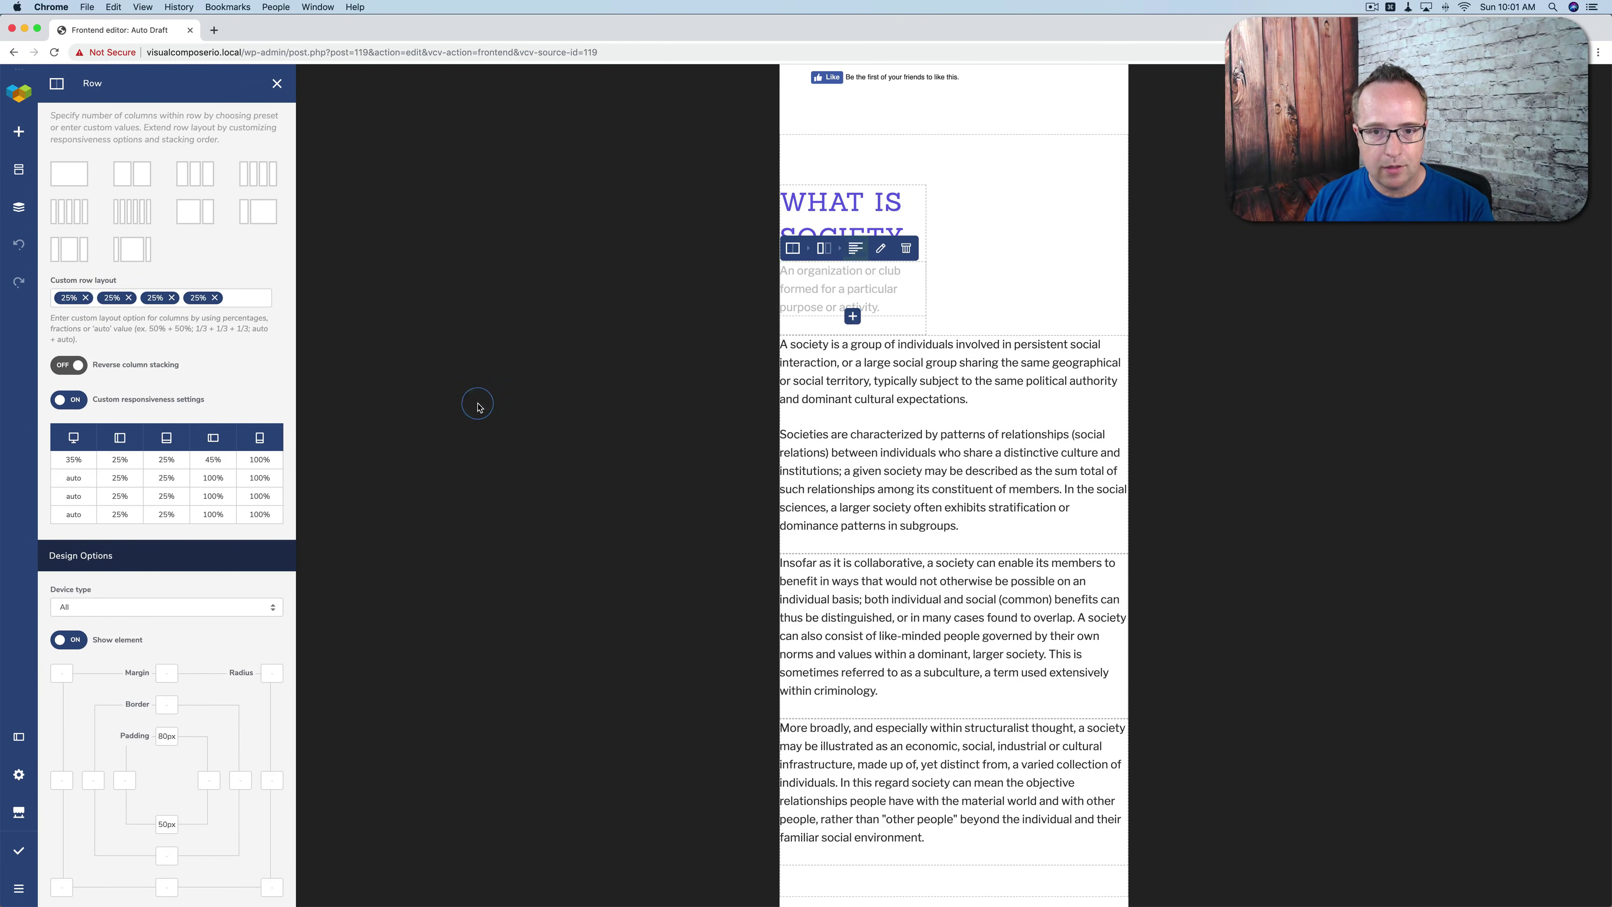
{"action": "double_click", "coordinate": [197, 460]}
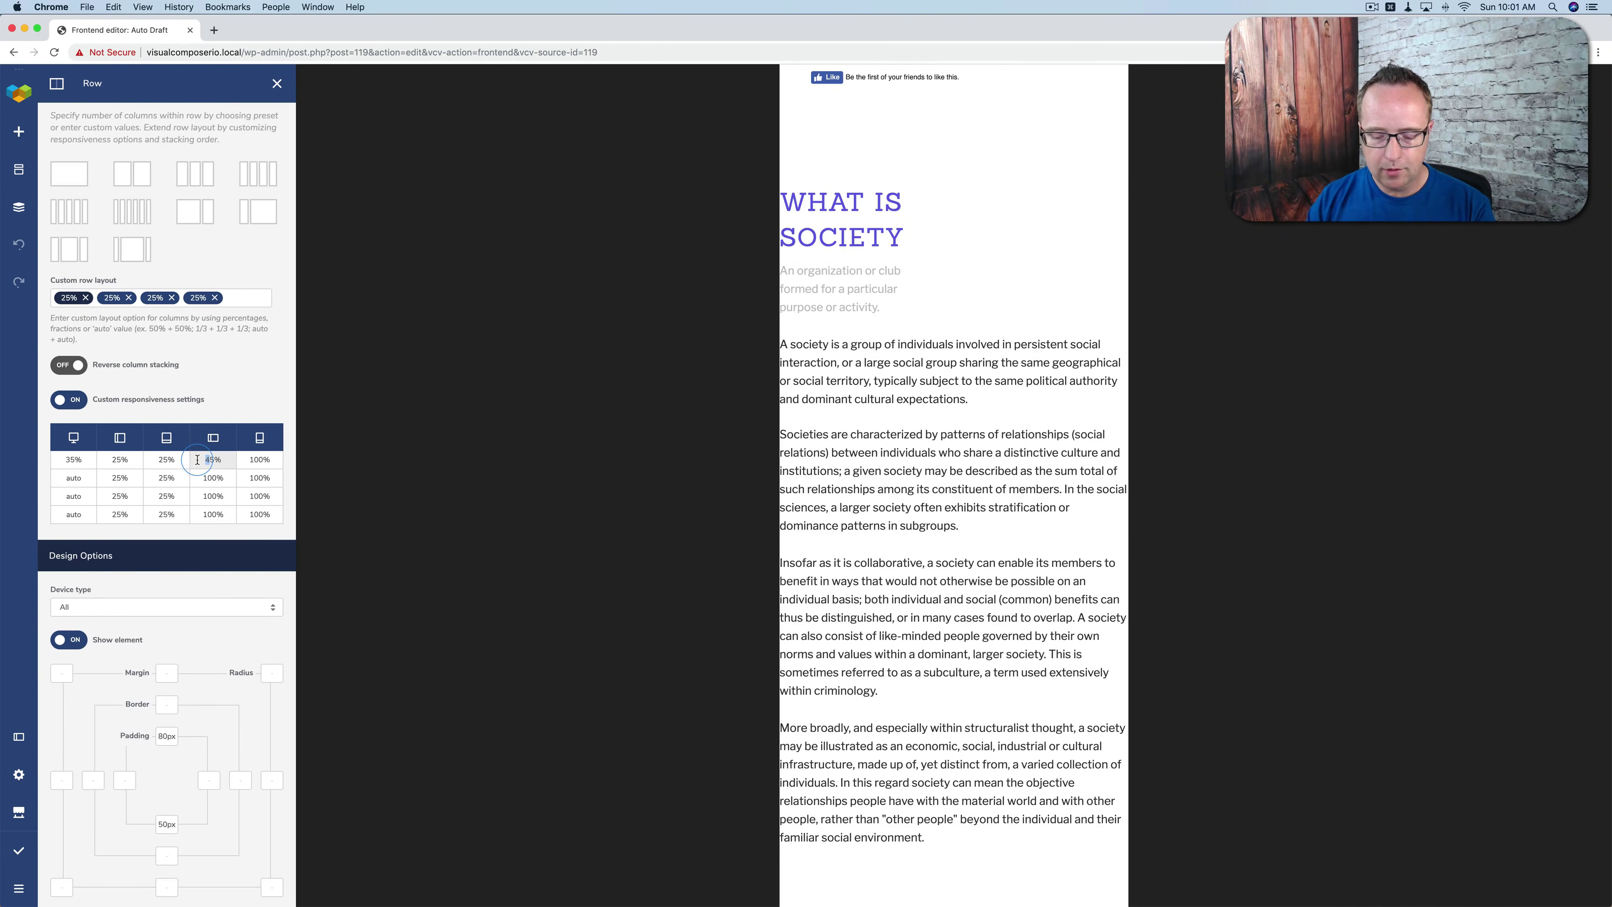
{"action": "key", "text": "BackSpace"}
{"action": "type", "text": "00"}
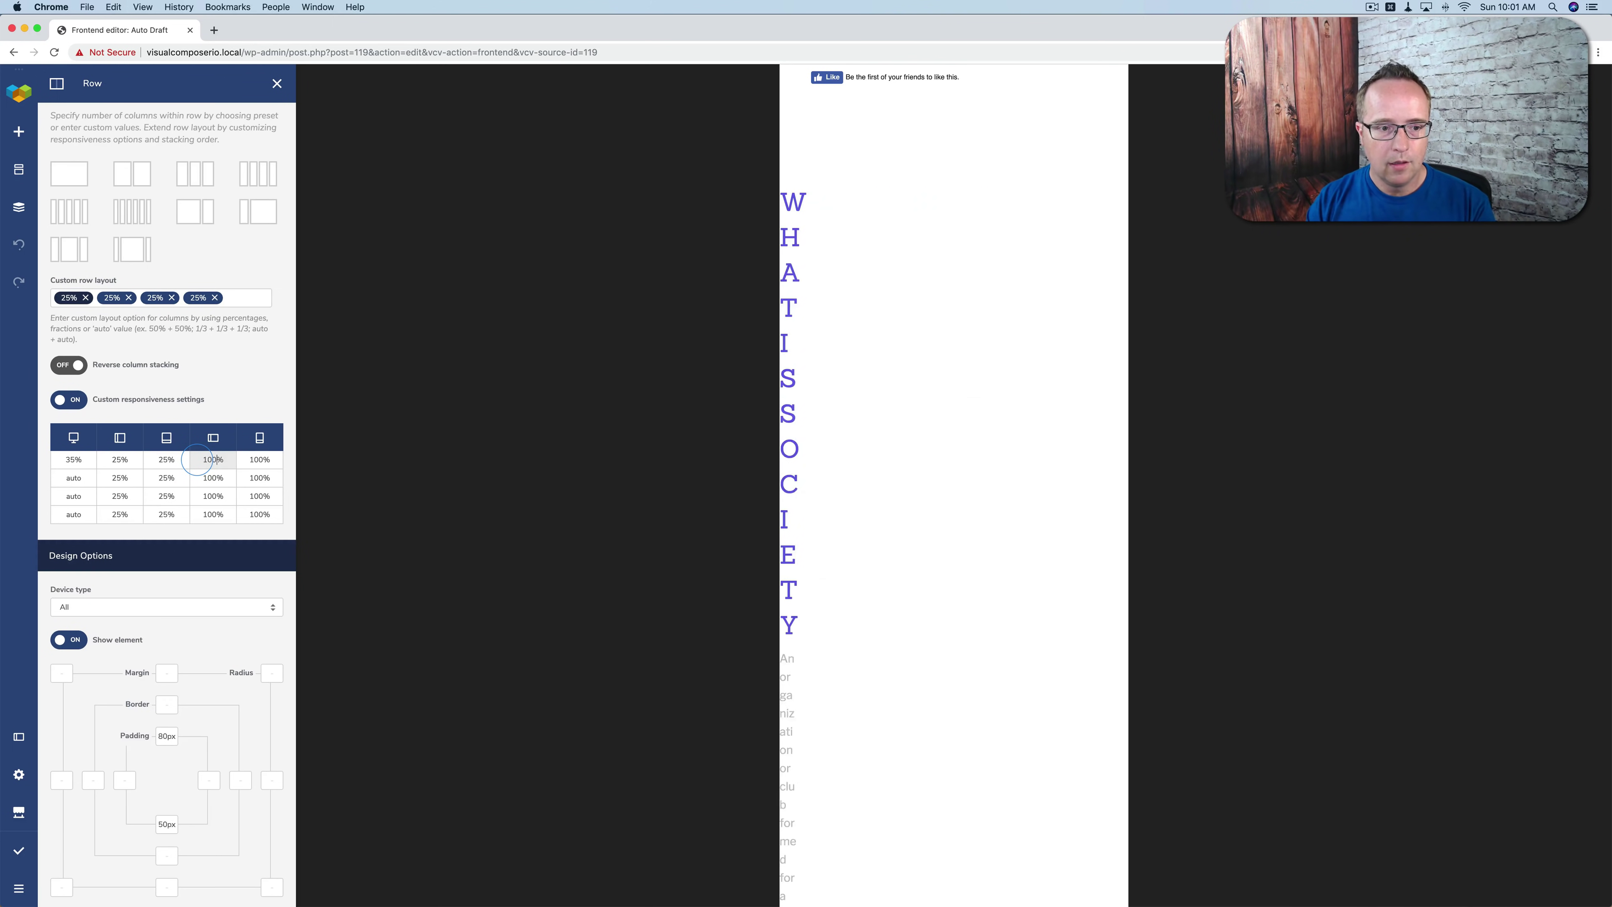
Try a 33% Mobile Landscape width for the second, third and fourth columns of the What Is Society row
{"action": "double_click", "coordinate": [204, 476]}
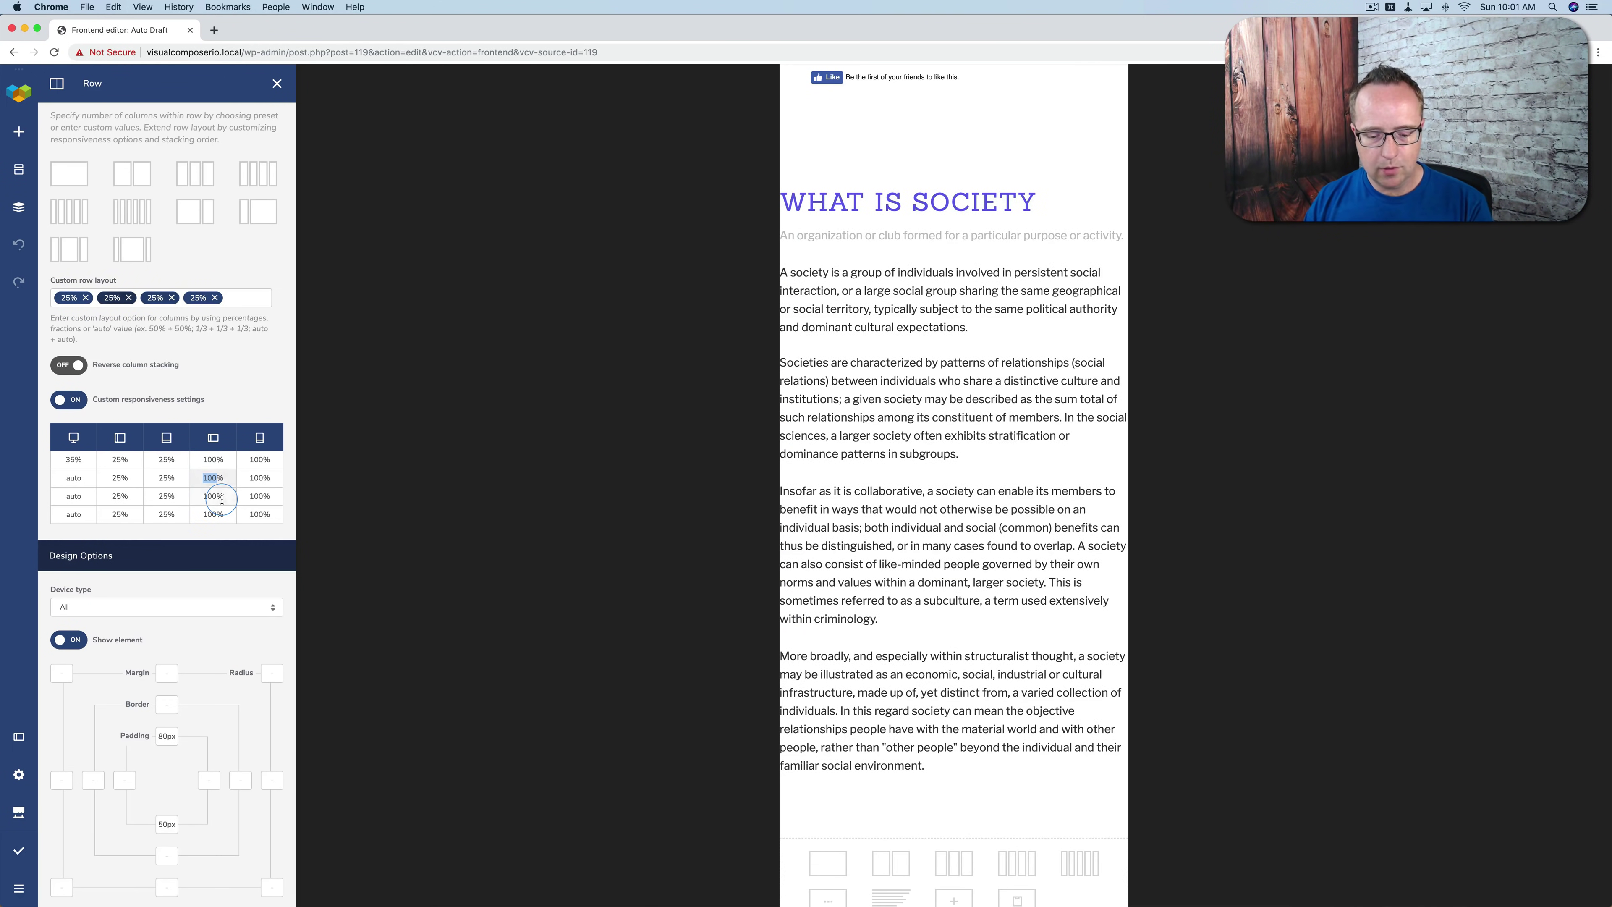
{"action": "type", "text": "33"}
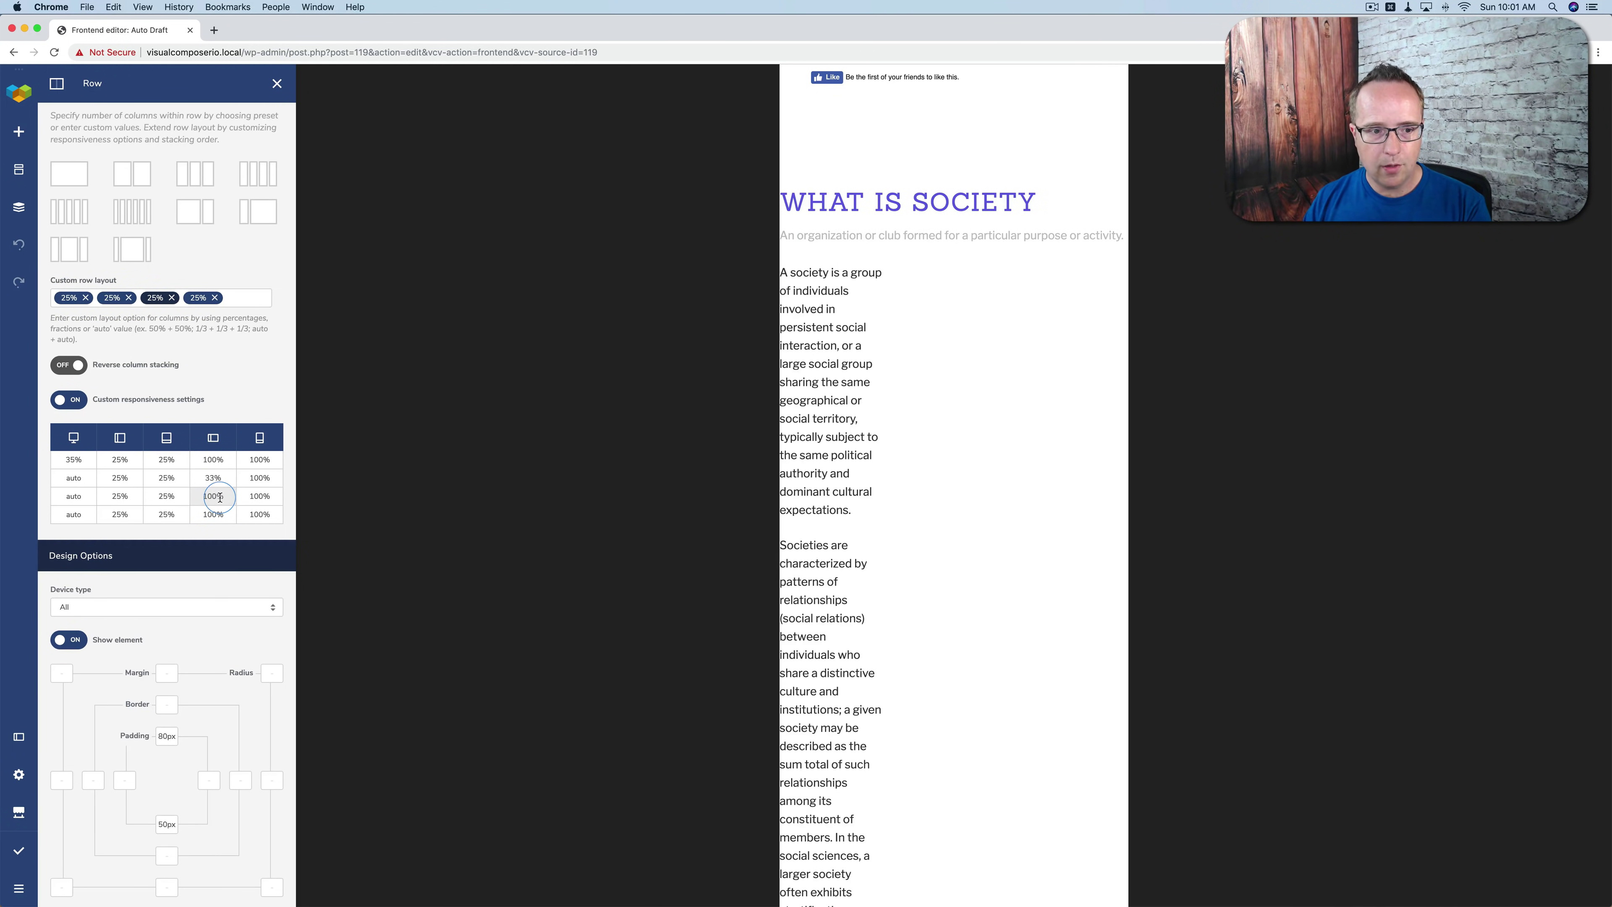
{"action": "double_click", "coordinate": [220, 496]}
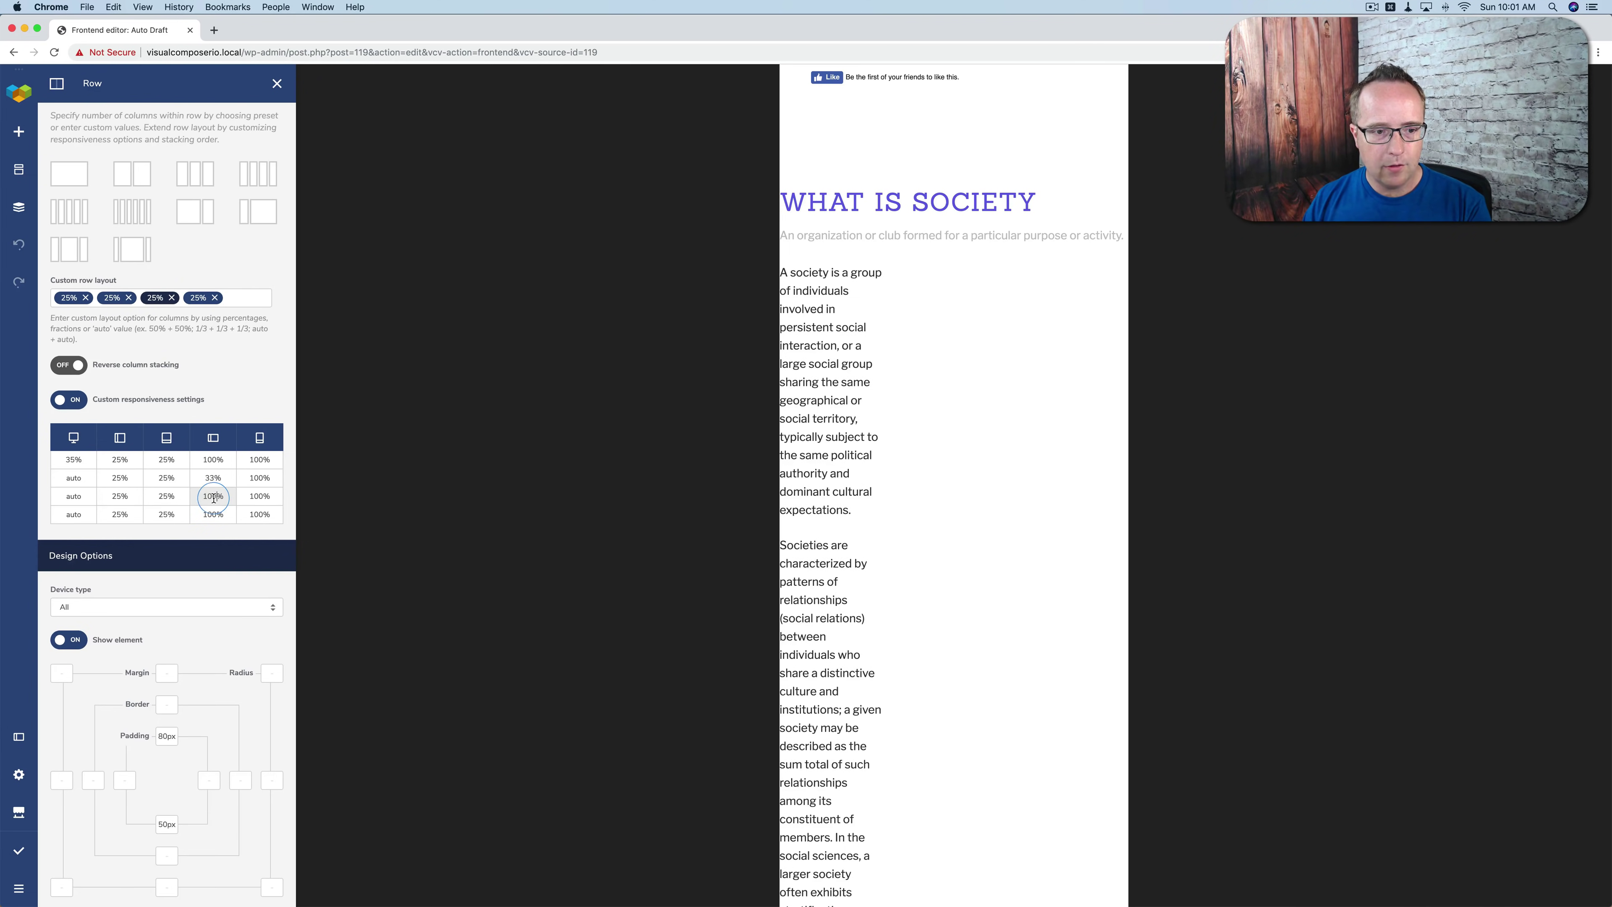
{"action": "type", "text": "33"}
{"action": "double_click", "coordinate": [199, 512]}
{"action": "type", "text": "33"}
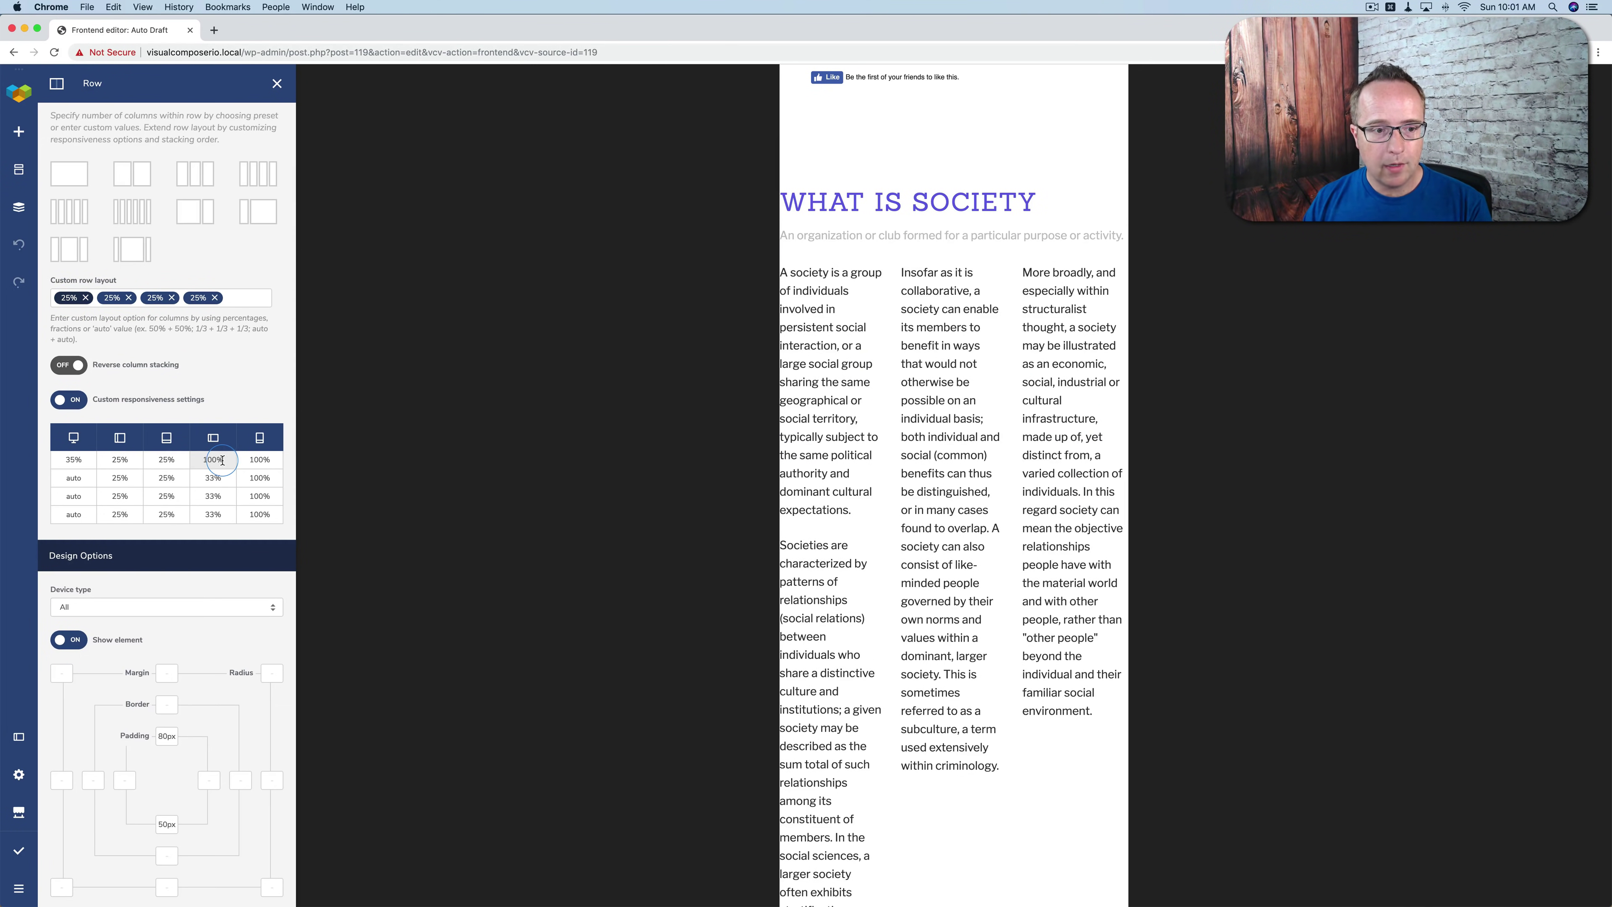
Set the Mobile Landscape width of all four columns in the What Is Society row to 50%
{"action": "double_click", "coordinate": [206, 460]}
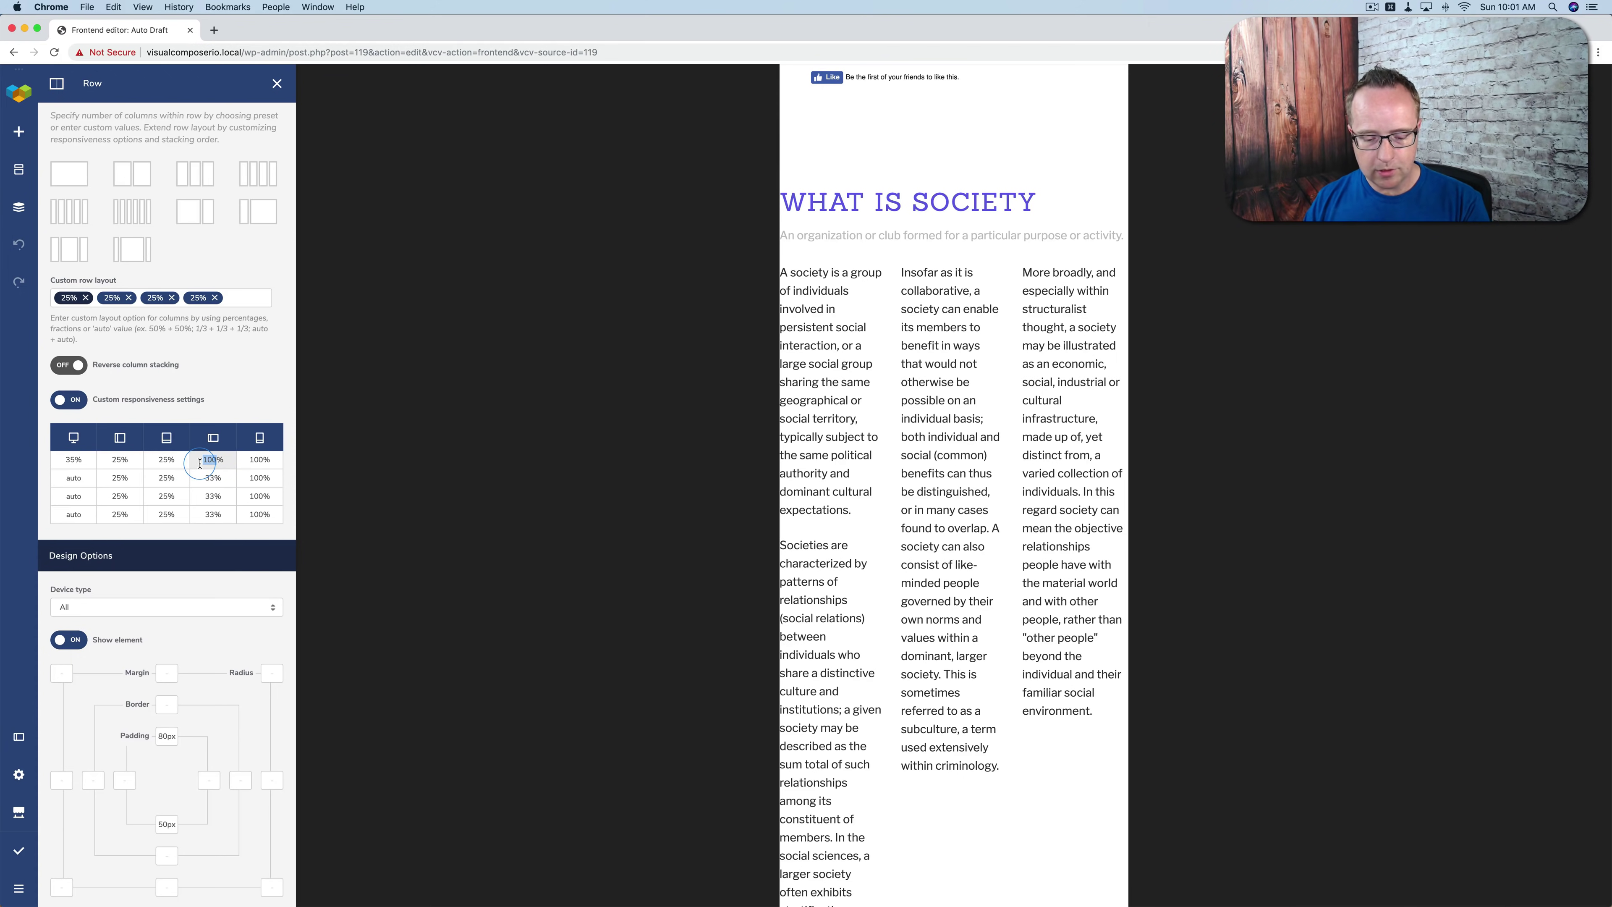
{"action": "type", "text": "50"}
{"action": "double_click", "coordinate": [213, 477]}
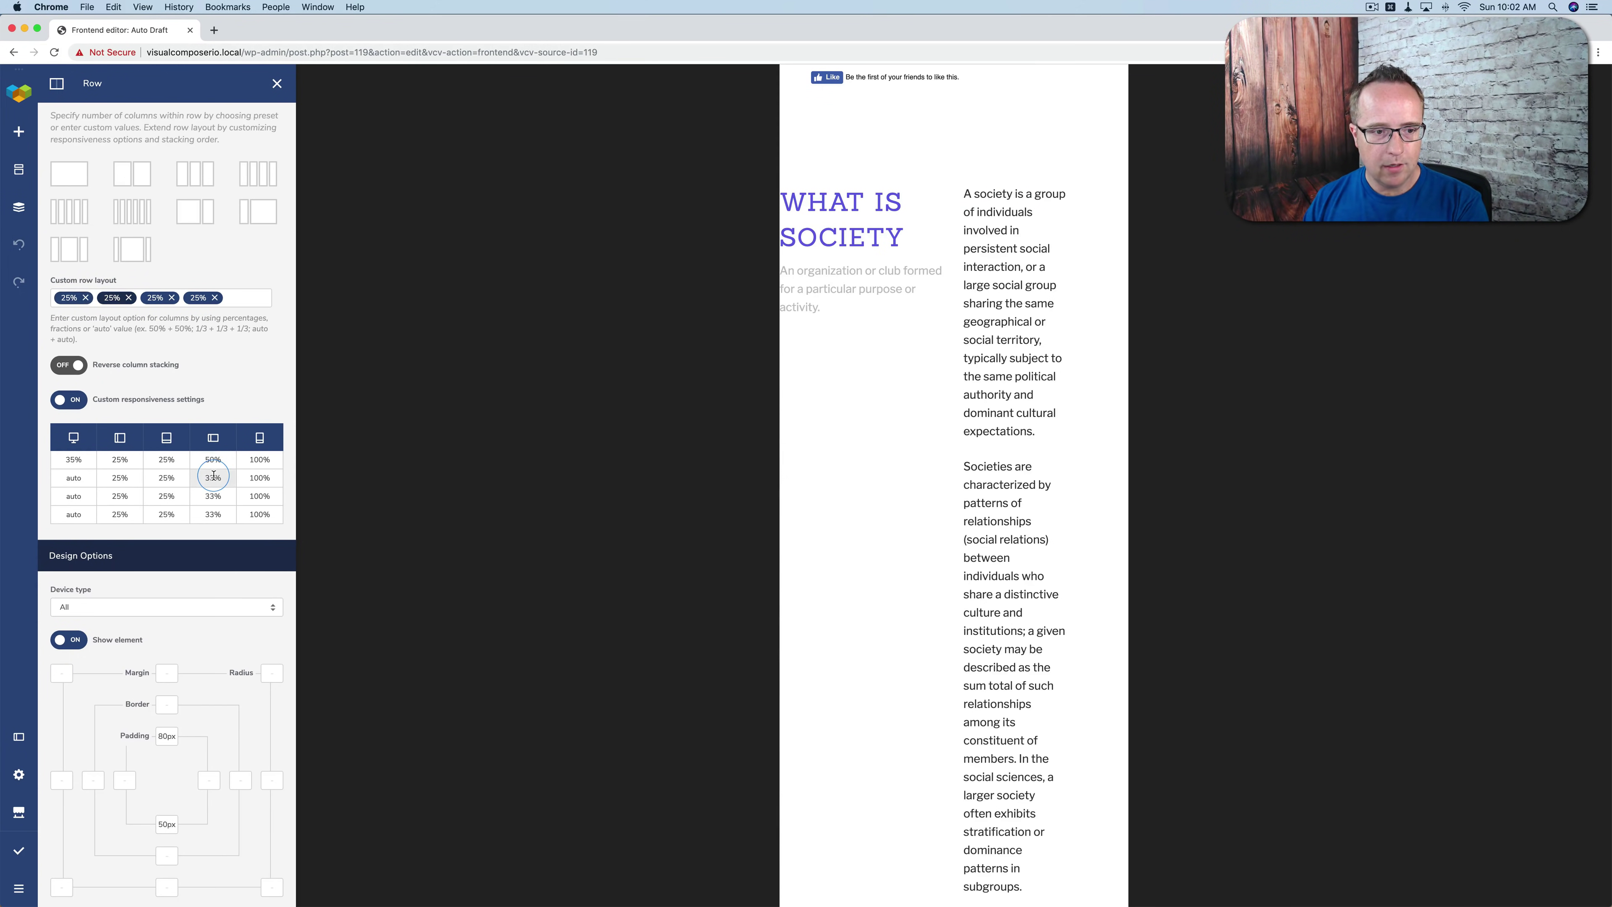
{"action": "type", "text": "50"}
{"action": "double_click", "coordinate": [213, 494]}
{"action": "type", "text": "50"}
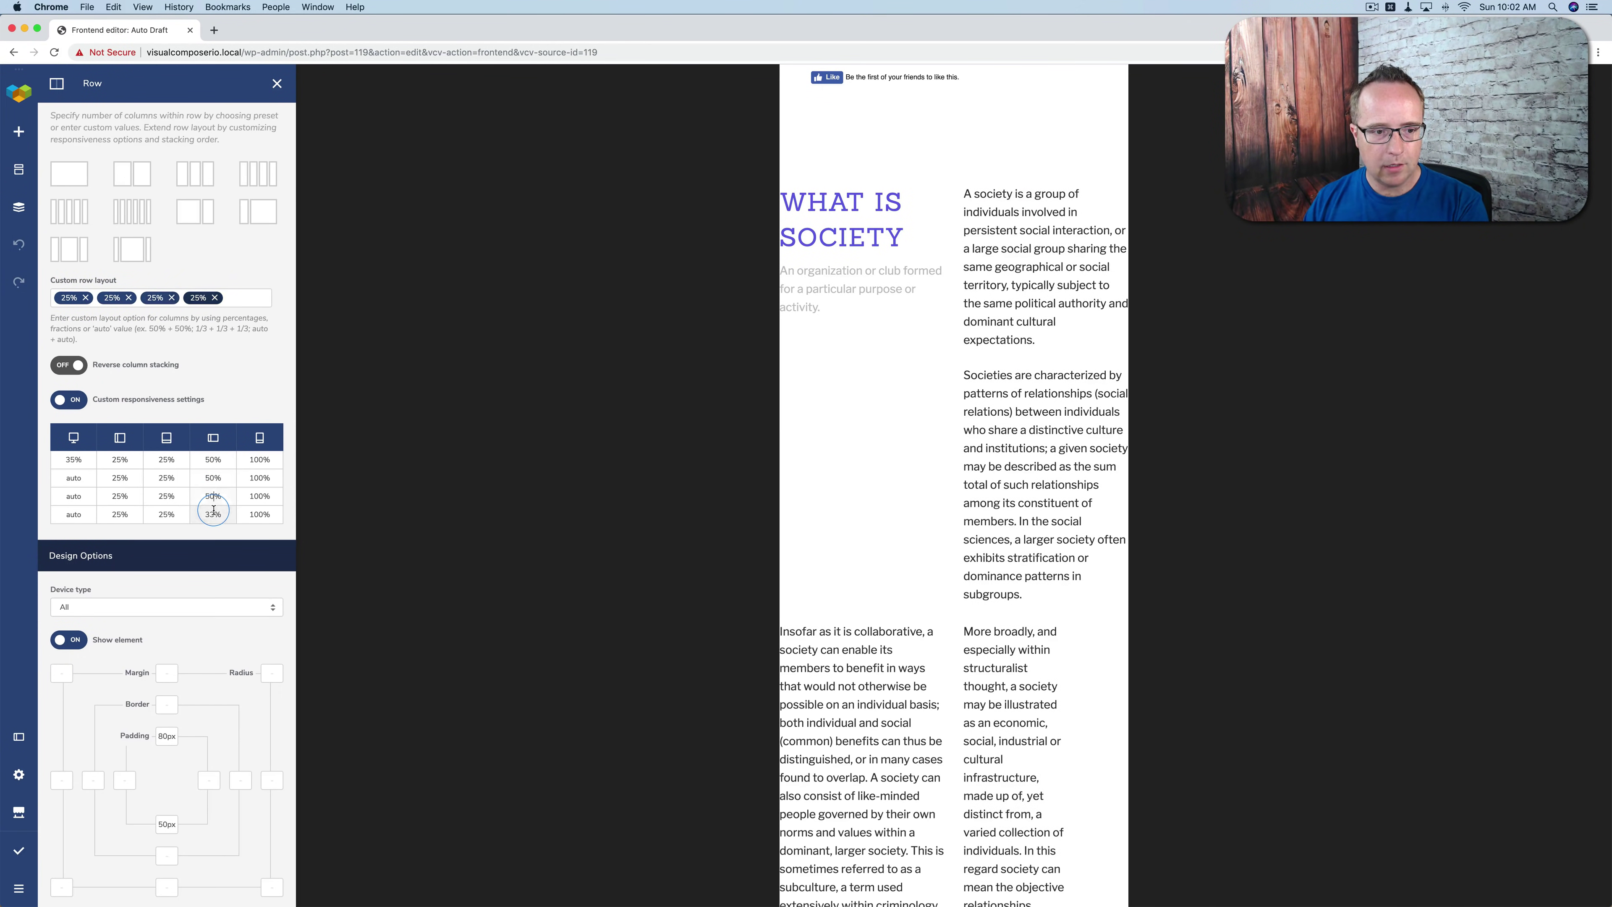
{"action": "double_click", "coordinate": [212, 514]}
{"action": "type", "text": "50"}
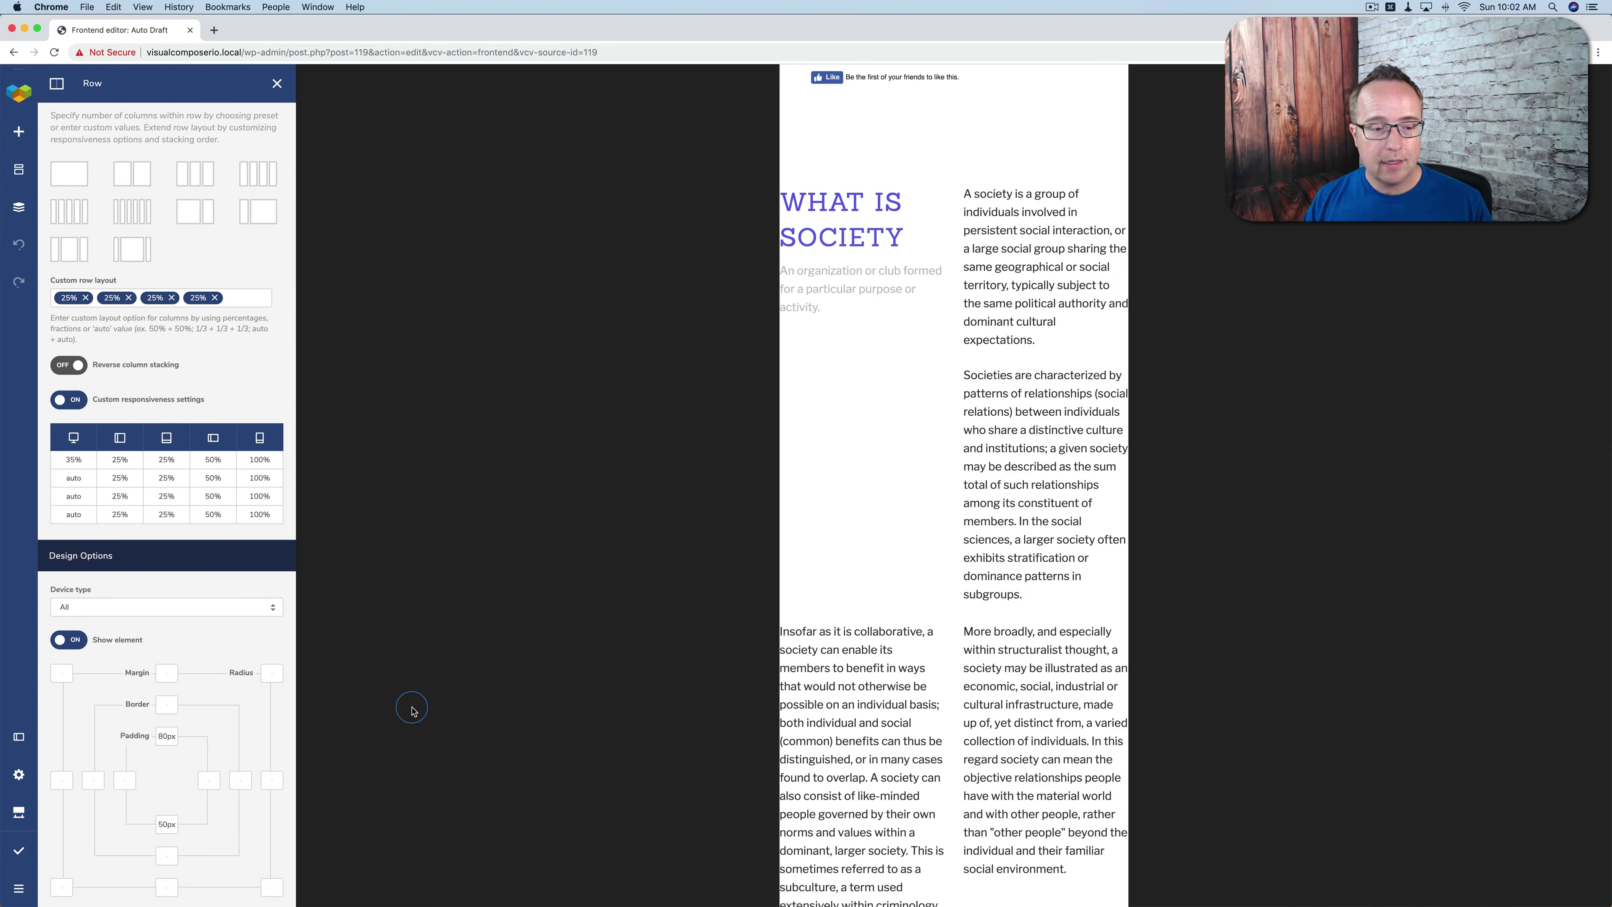
Enable reverse column stacking for the What Is Society row and switch to the Desktop view
{"action": "scroll", "coordinate": [141, 710], "scroll_direction": "down", "scroll_amount": 3}
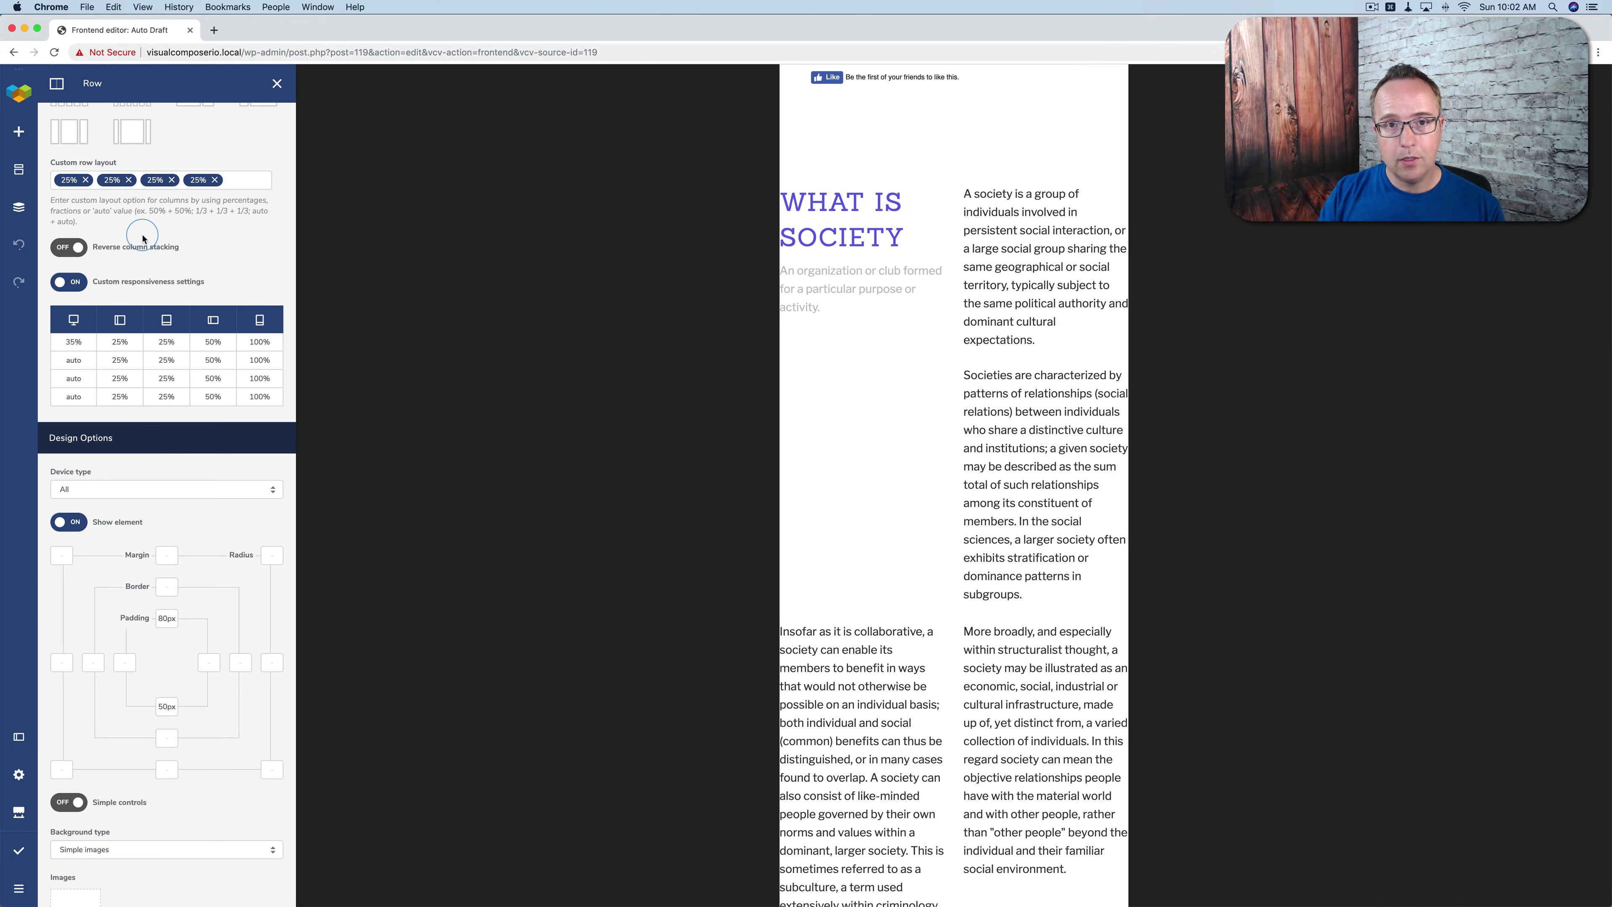
{"action": "left_click", "coordinate": [71, 251]}
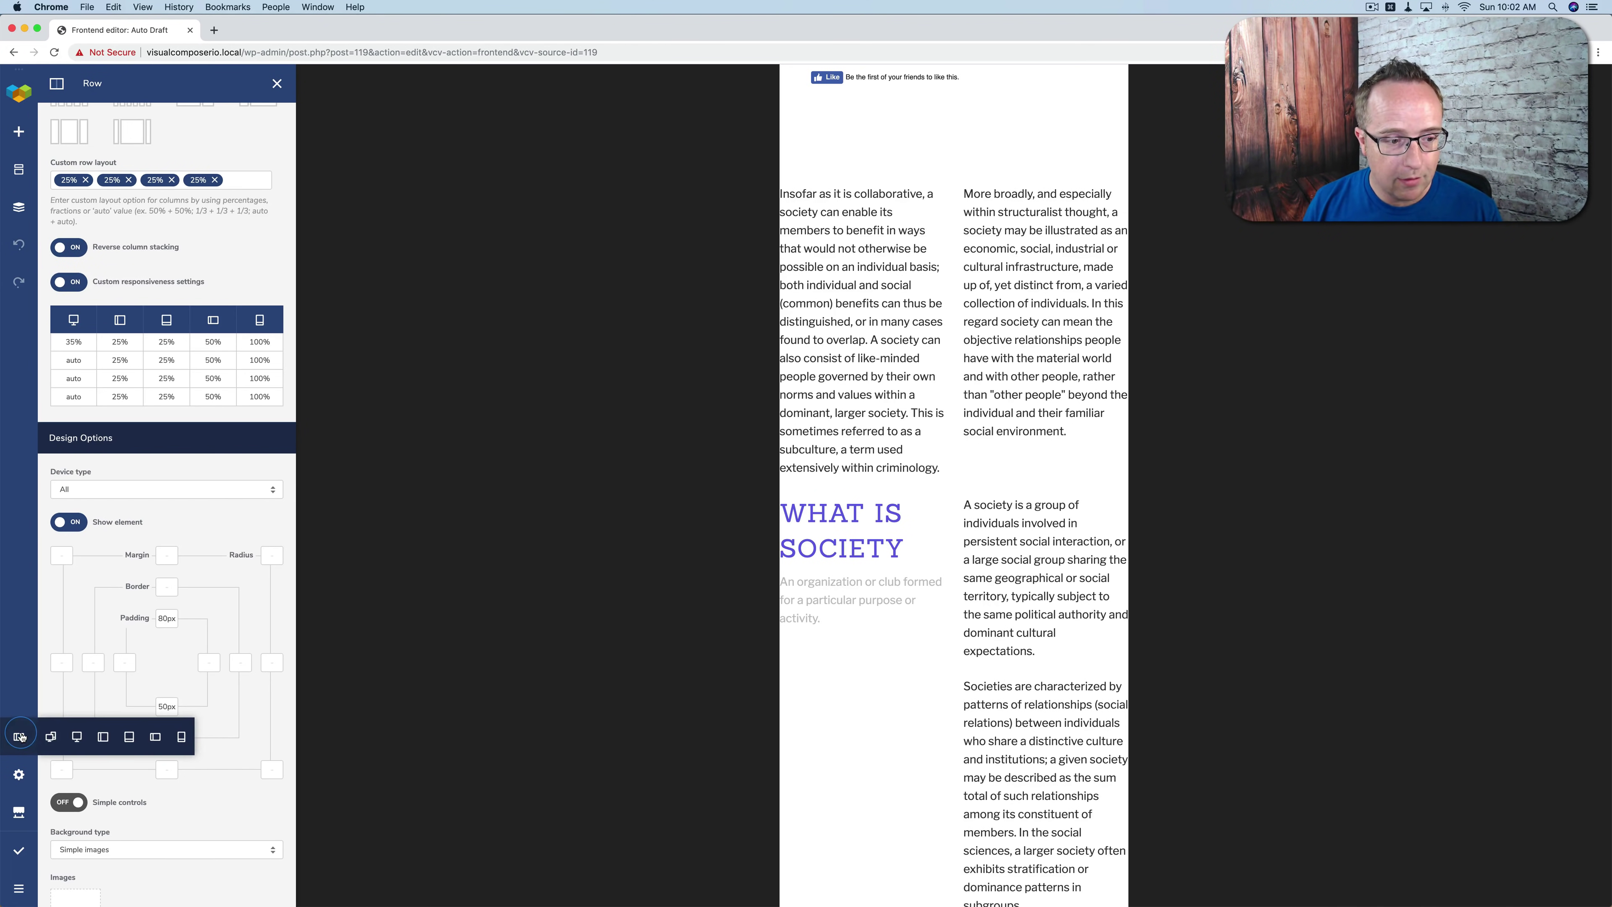
{"action": "left_click", "coordinate": [54, 738]}
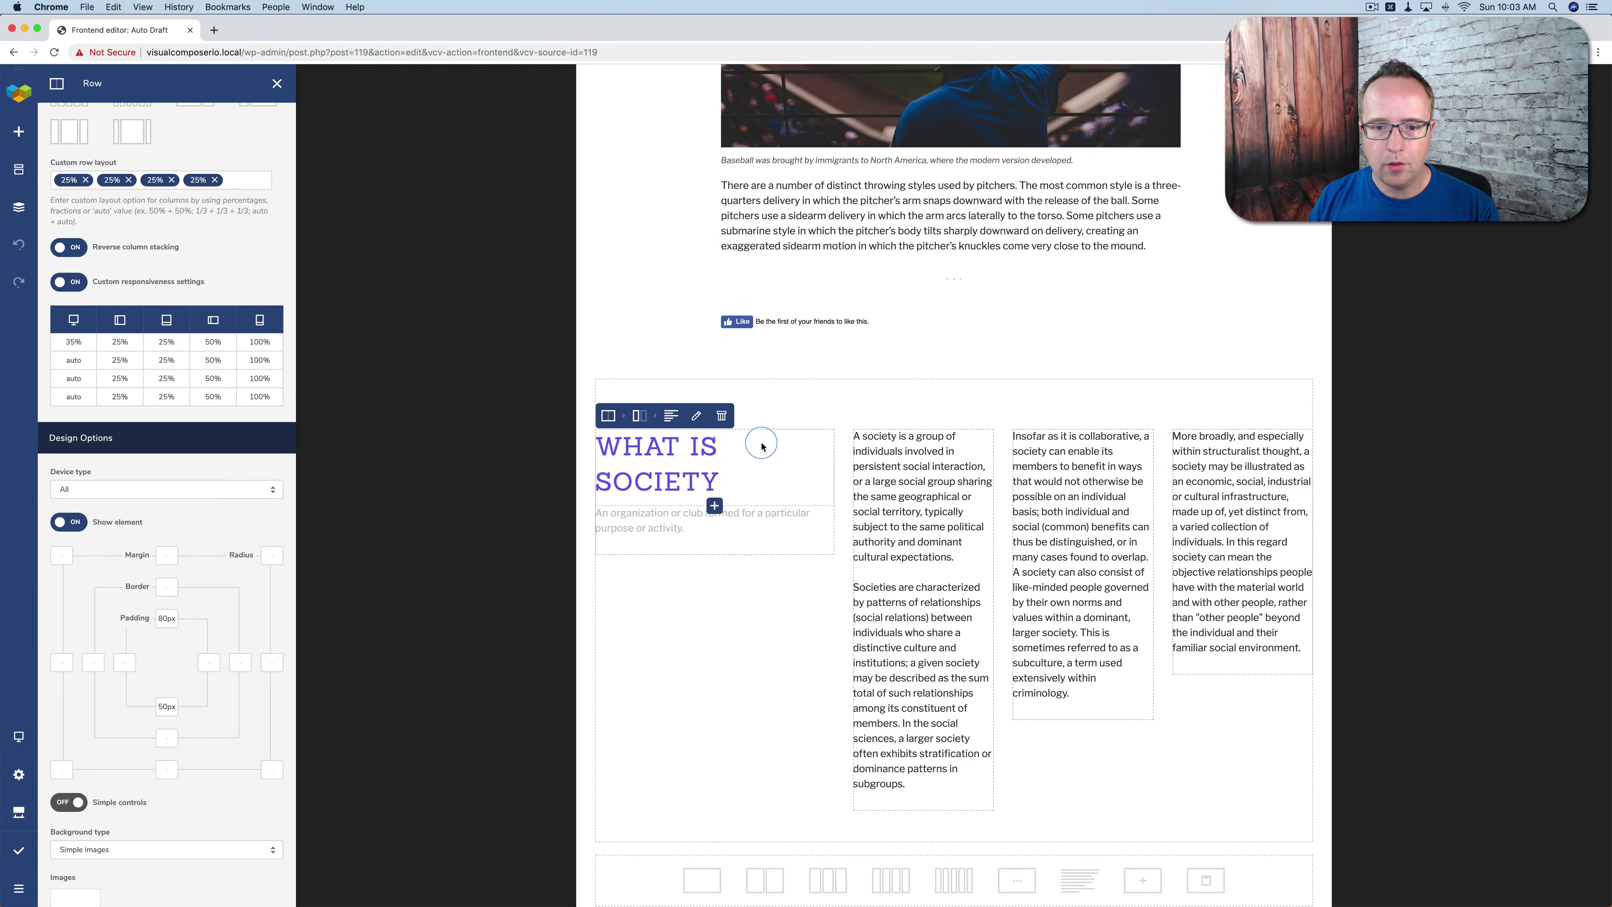
Move the What Is Society heading and its description into the fourth column, and the "More broadly" paragraph into the first column
{"action": "left_click_drag", "start_coordinate": [746, 441], "coordinate": [1227, 438]}
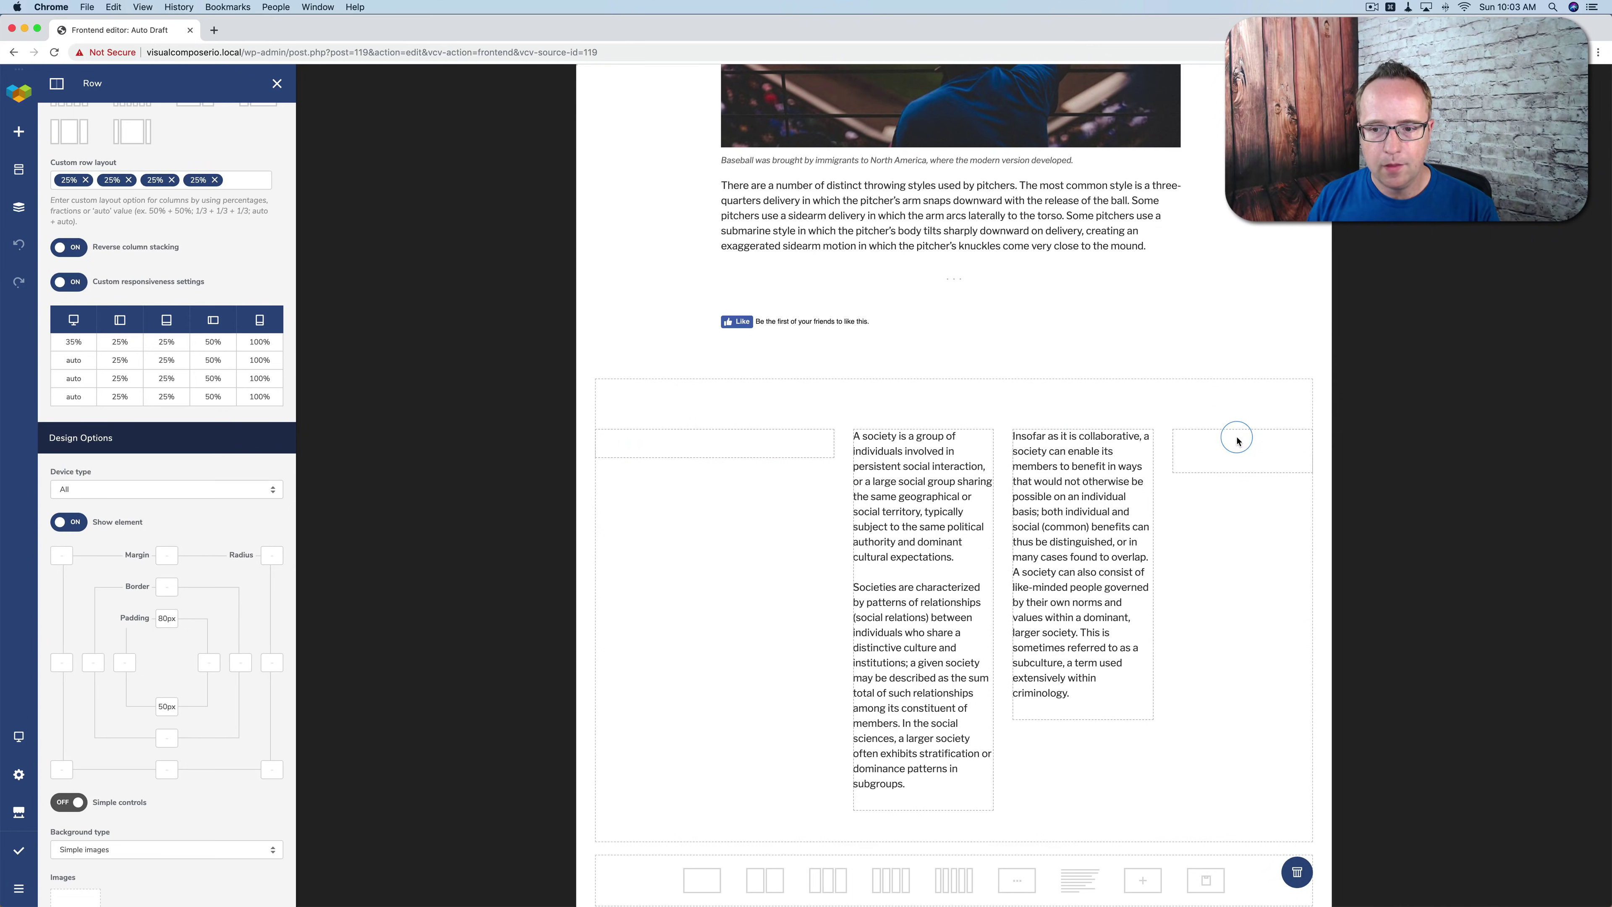
{"action": "left_click_drag", "start_coordinate": [756, 458], "coordinate": [1234, 508]}
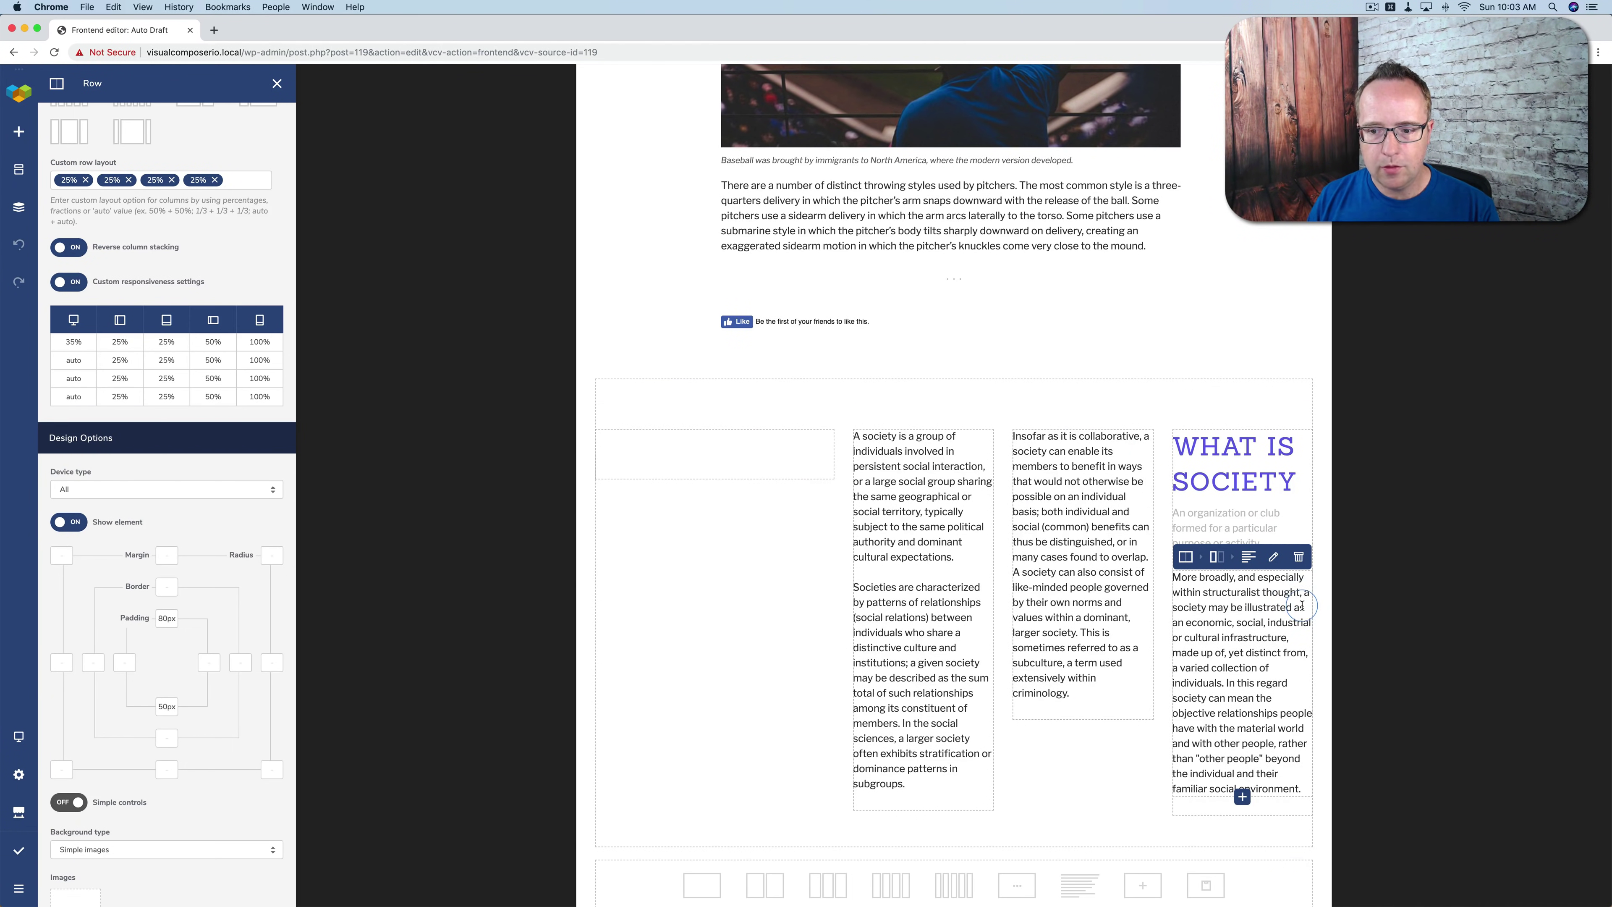
{"action": "left_click_drag", "start_coordinate": [1297, 645], "coordinate": [755, 437]}
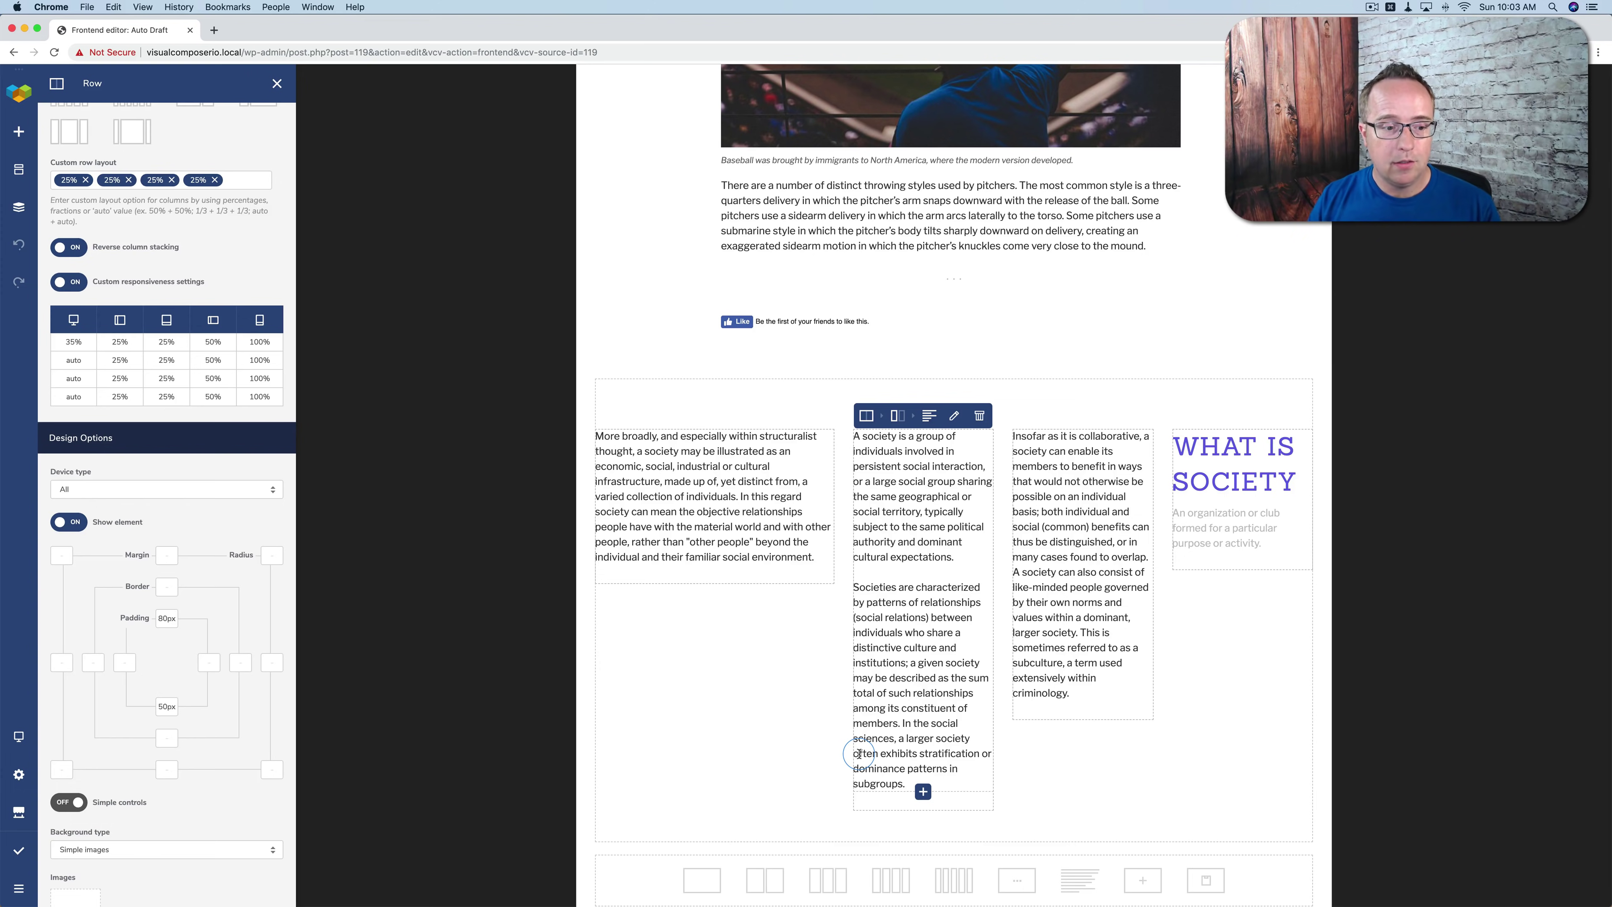
Switch to the Mobile Portrait view and disable reverse column stacking to examine the normal order of the columns
{"action": "mouse_move", "coordinate": [18, 736]}
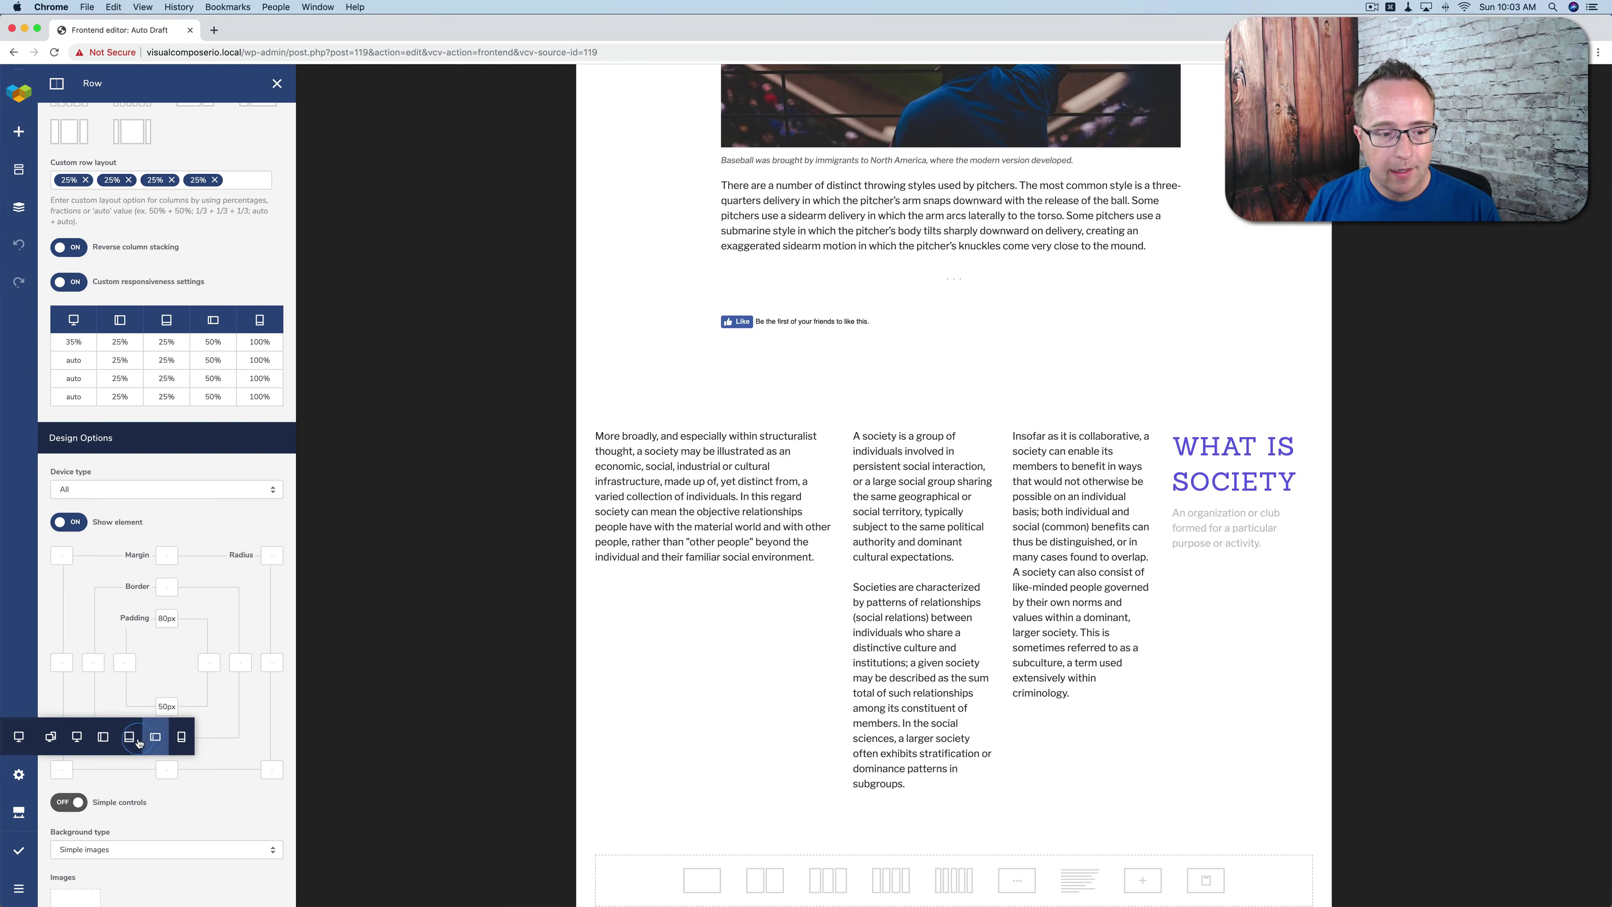
{"action": "left_click", "coordinate": [181, 736]}
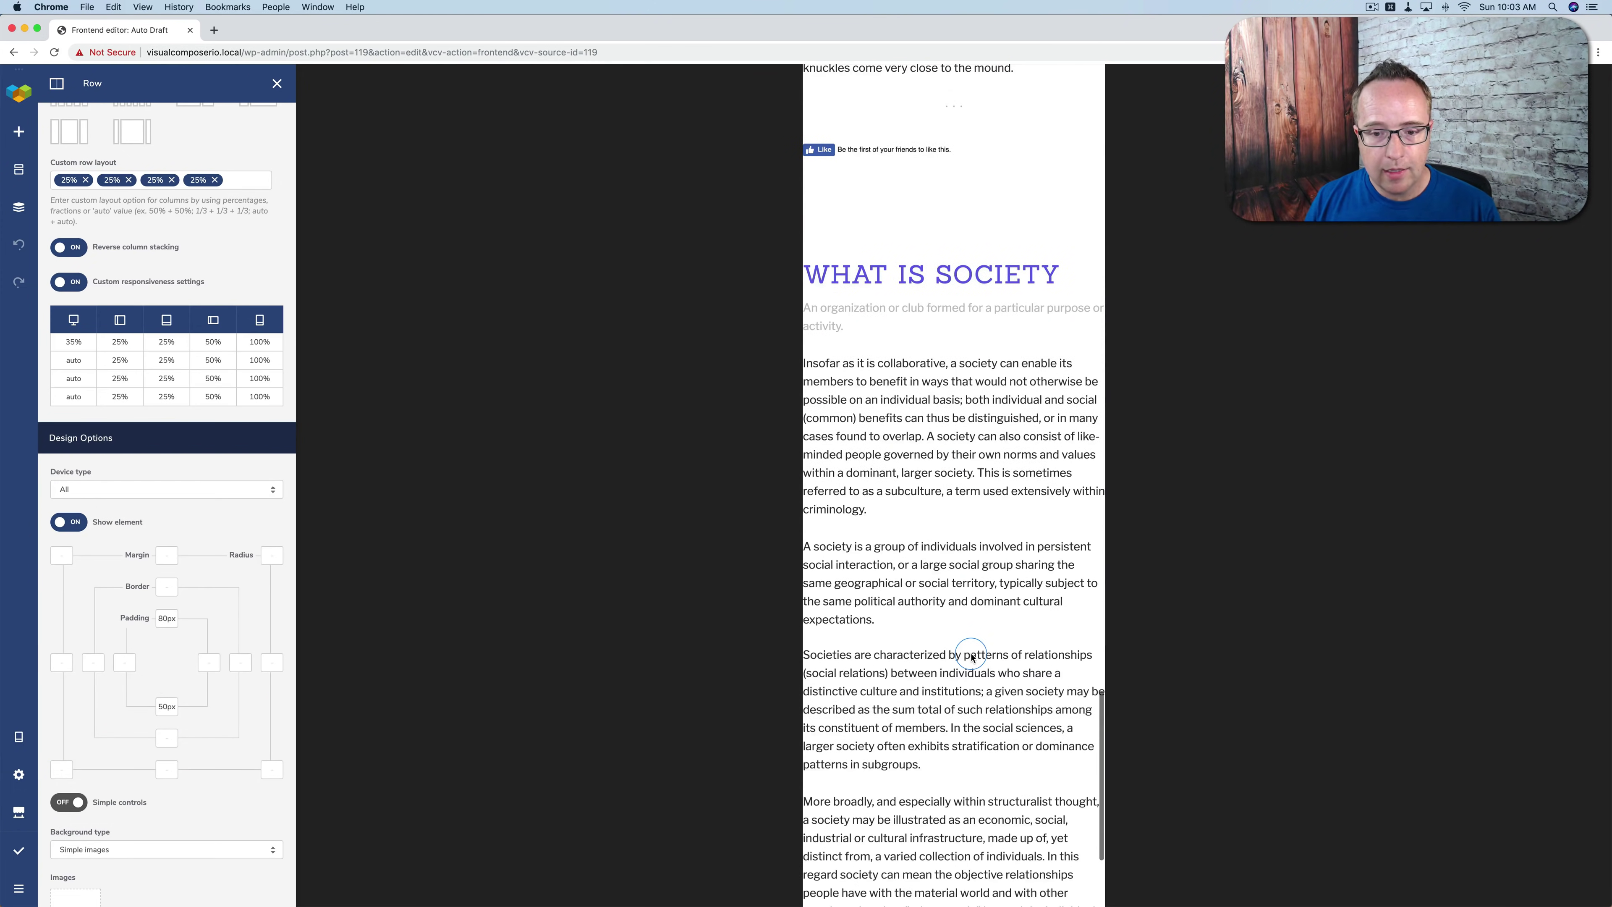
{"action": "left_click", "coordinate": [63, 247]}
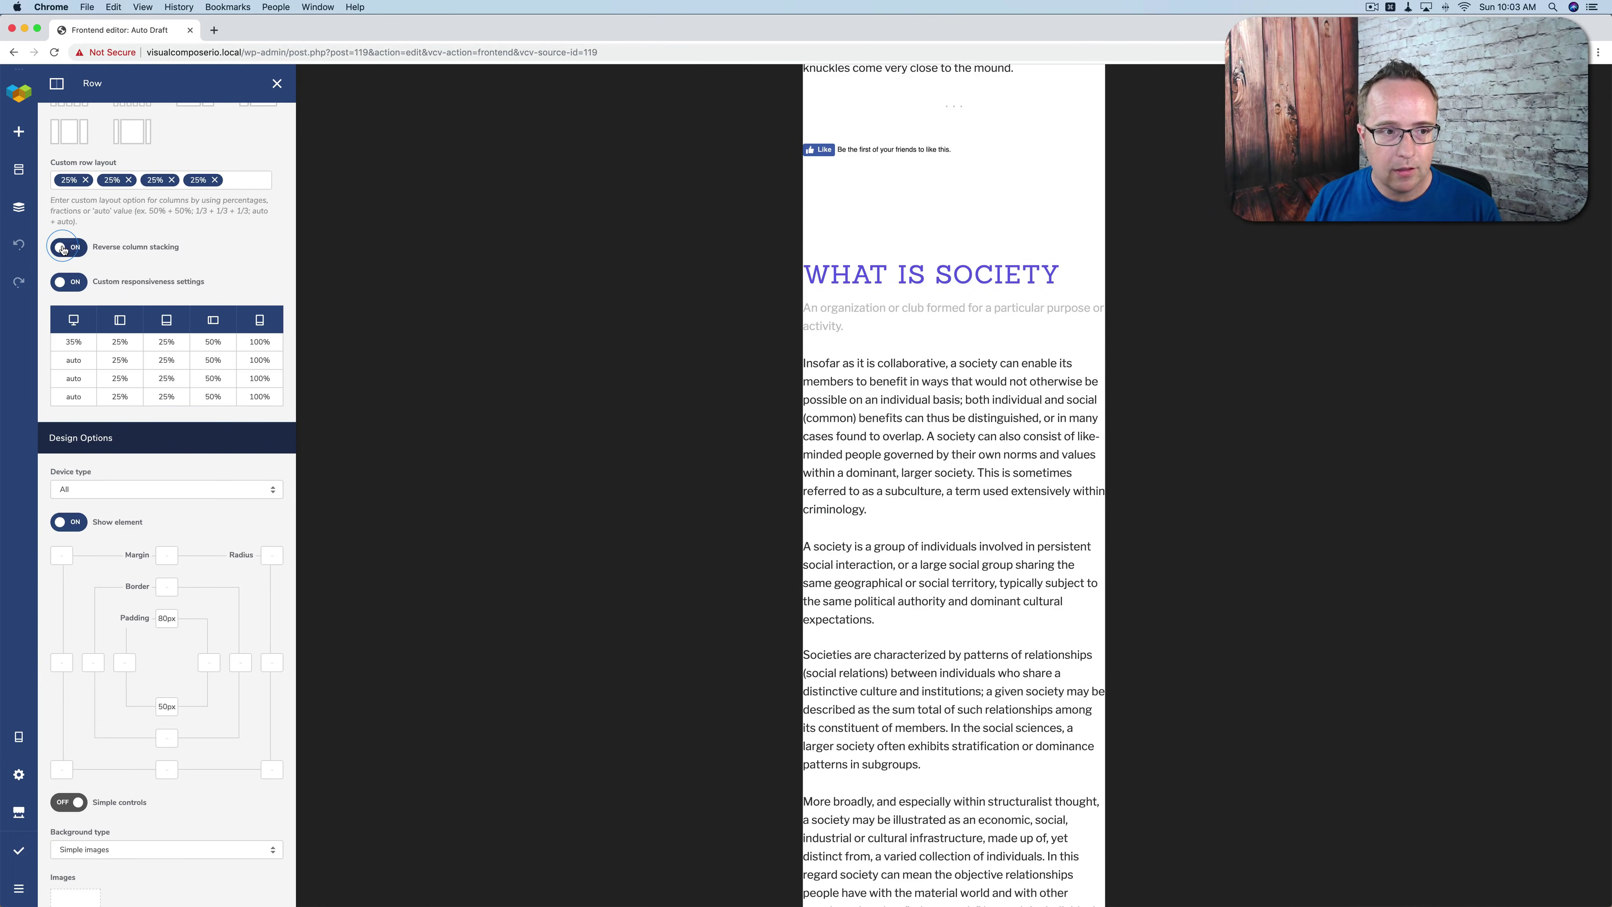
{"action": "left_click", "coordinate": [830, 420]}
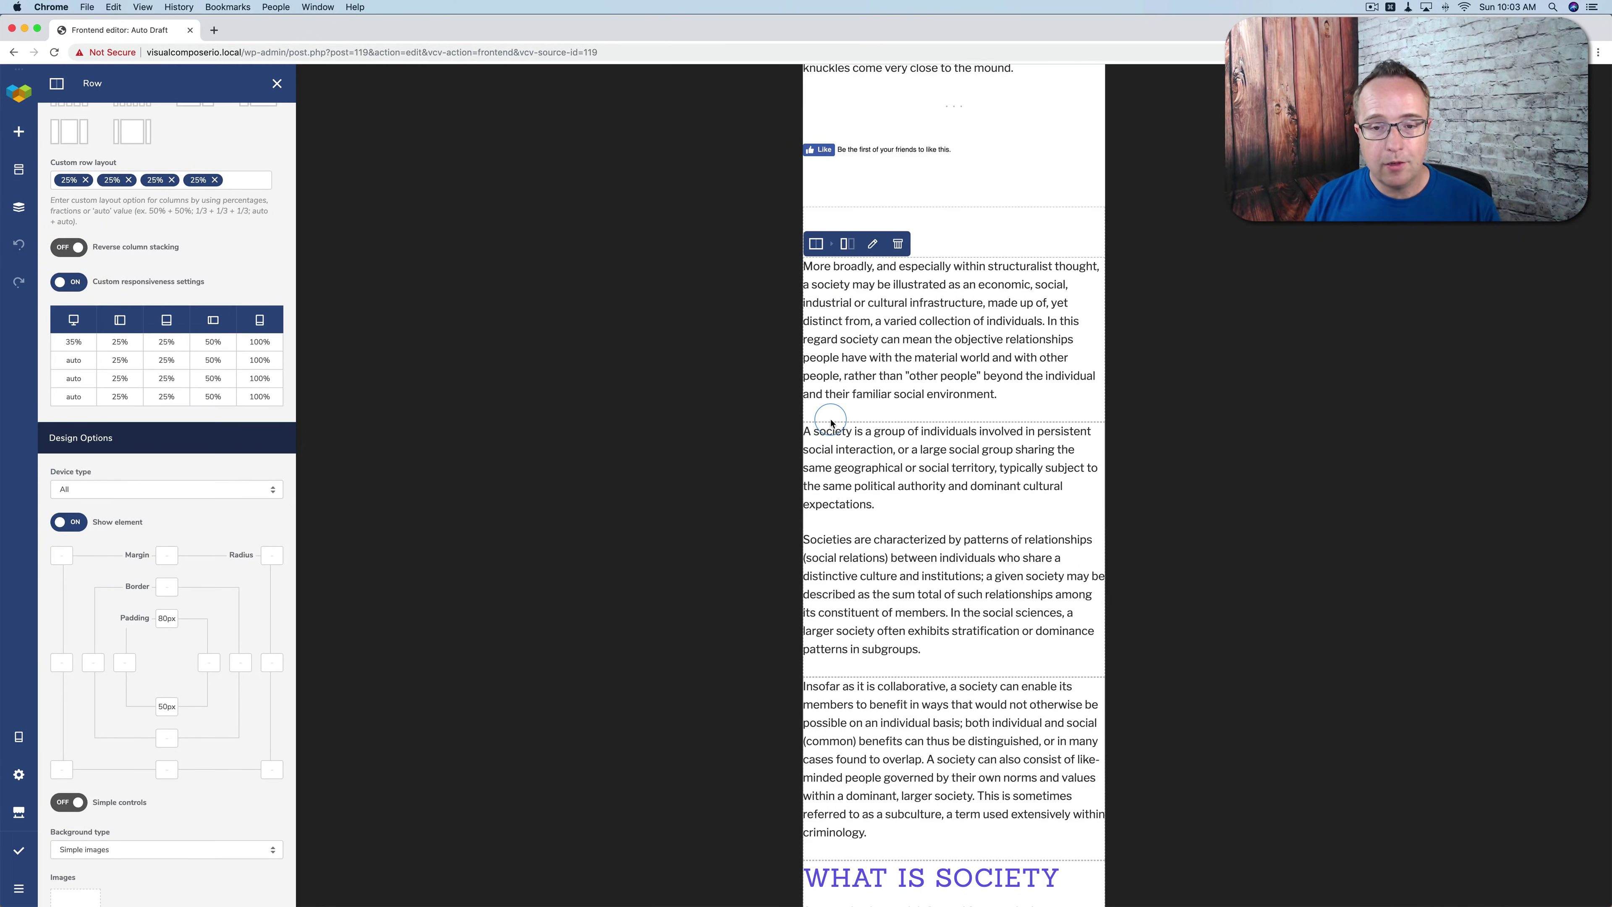
{"action": "scroll", "coordinate": [856, 445], "scroll_direction": "down", "scroll_amount": 3}
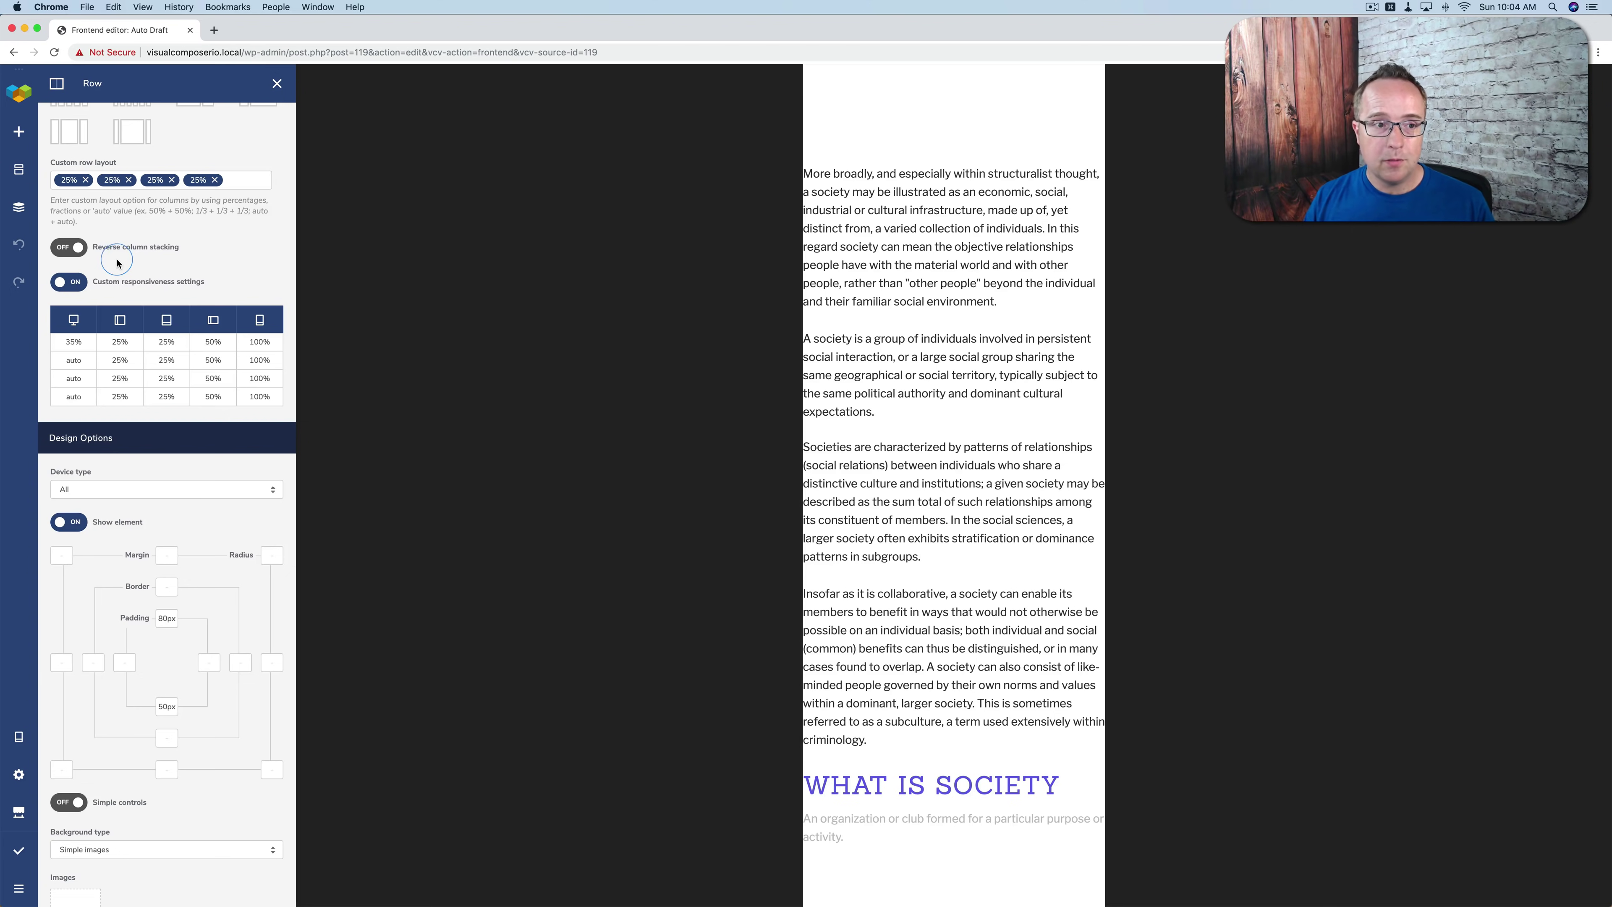
Toggle reverse column stacking to compare both column orders in Mobile Portrait, leaving the option on
{"action": "left_click", "coordinate": [70, 252]}
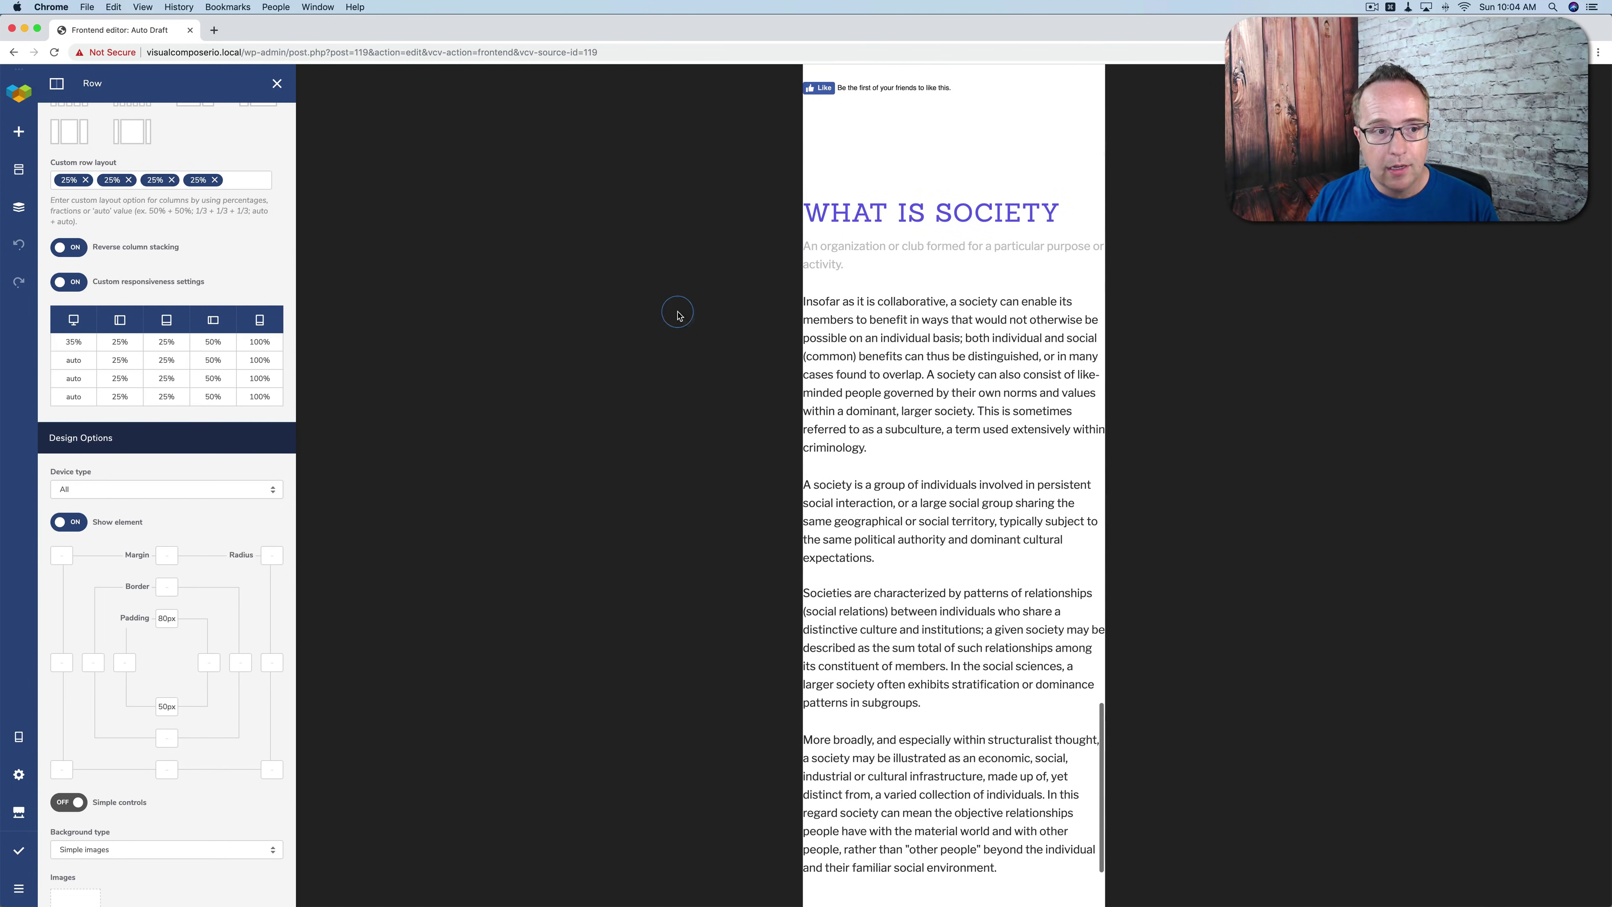
{"action": "left_click", "coordinate": [72, 250]}
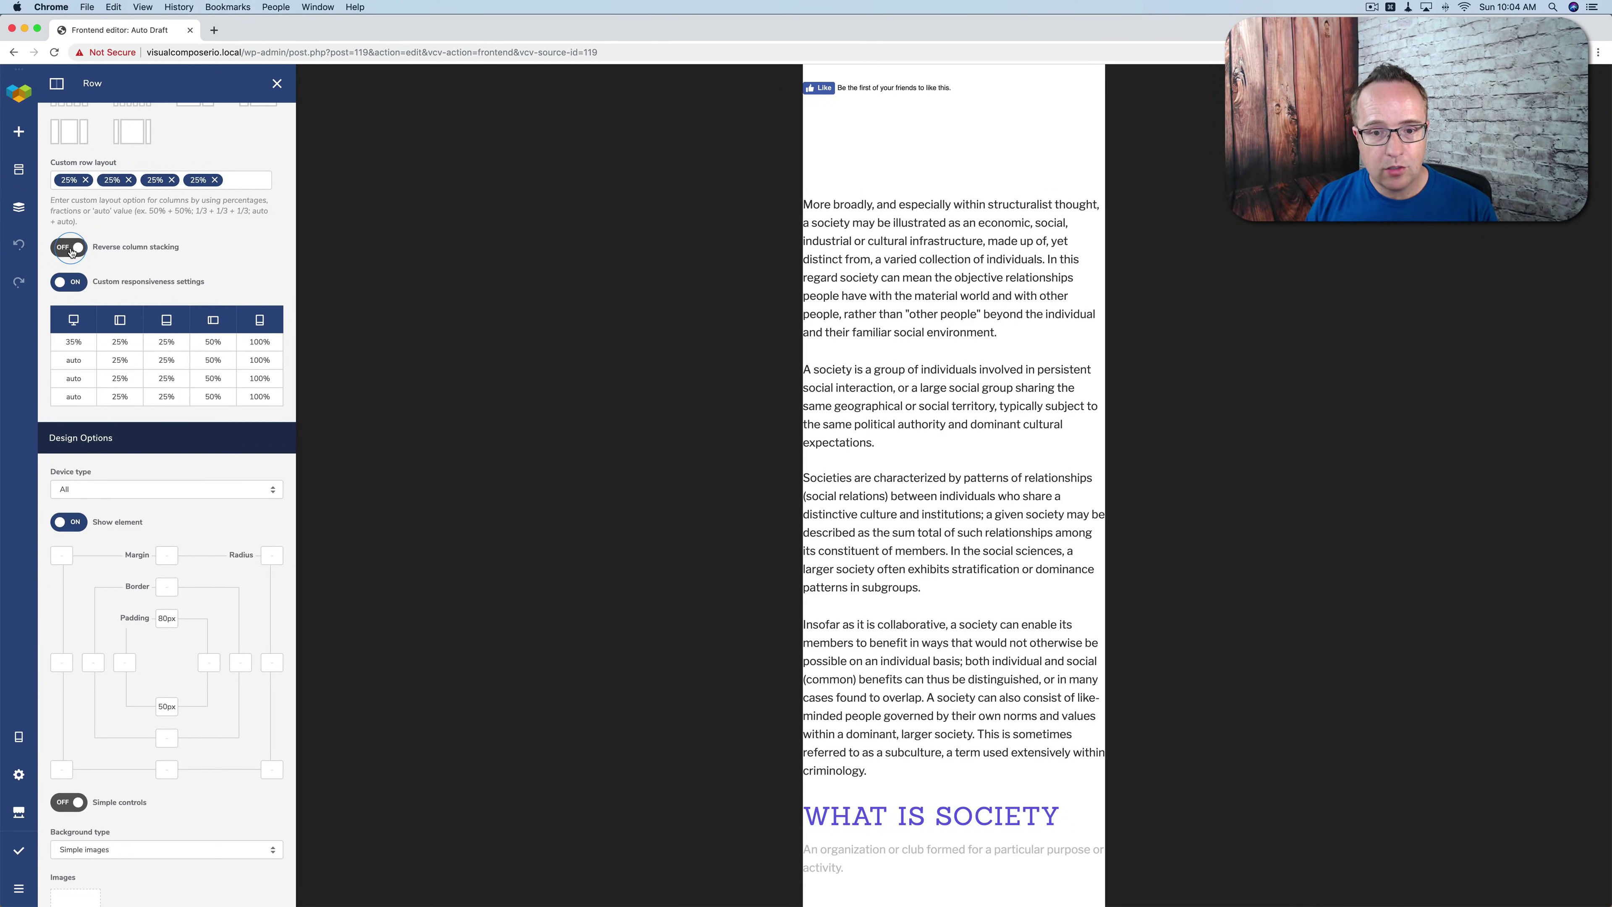
{"action": "left_click", "coordinate": [908, 654]}
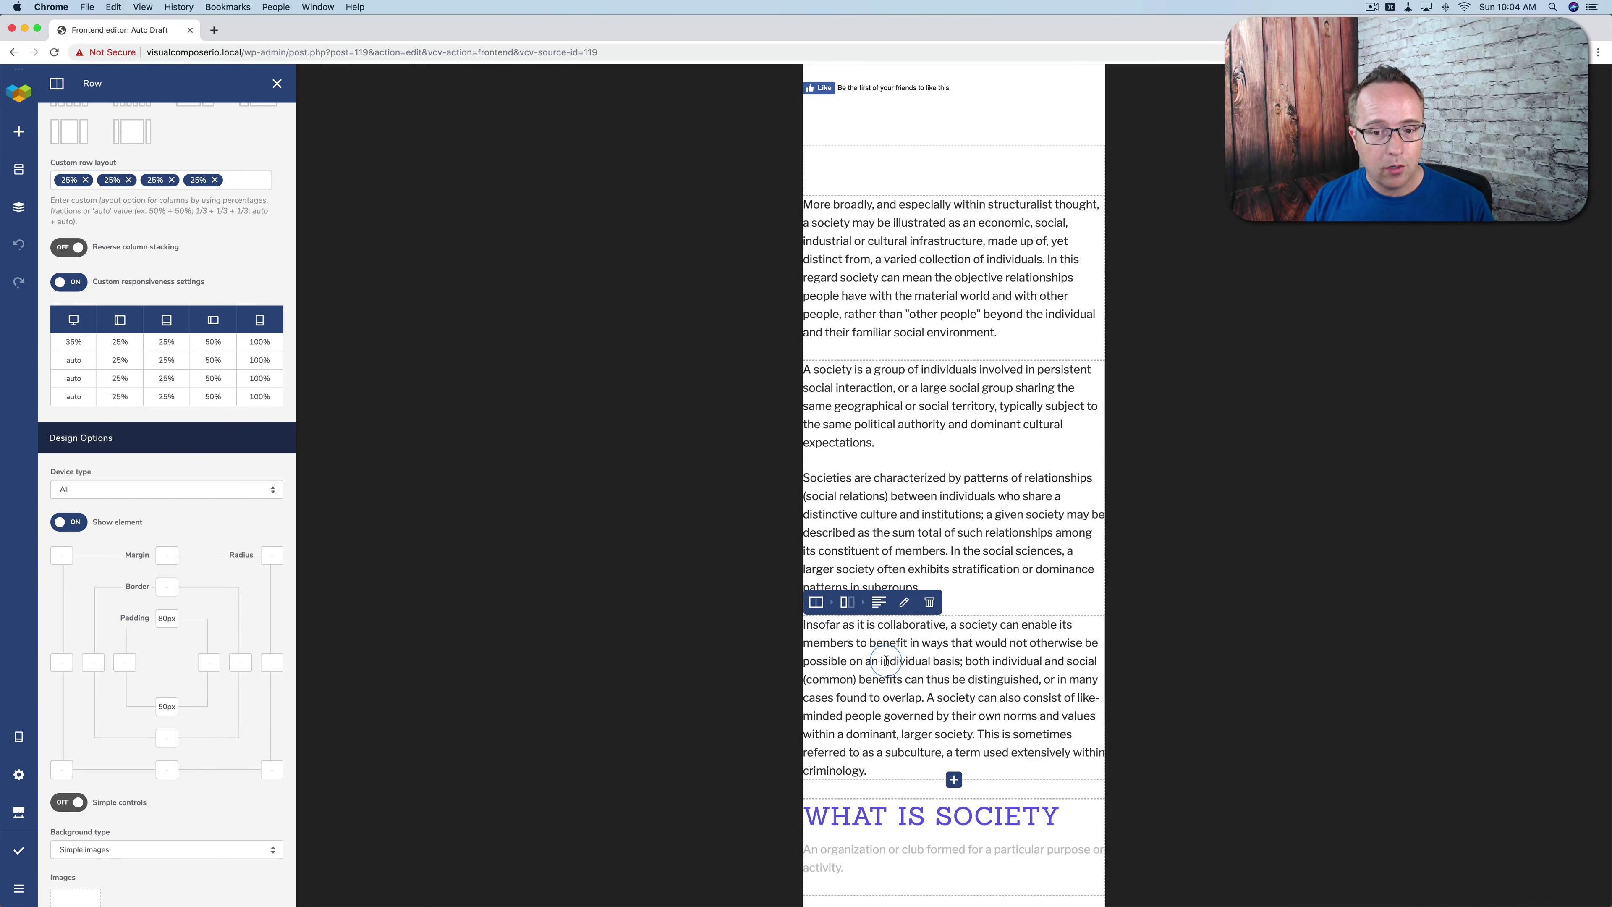
{"action": "left_click", "coordinate": [70, 253]}
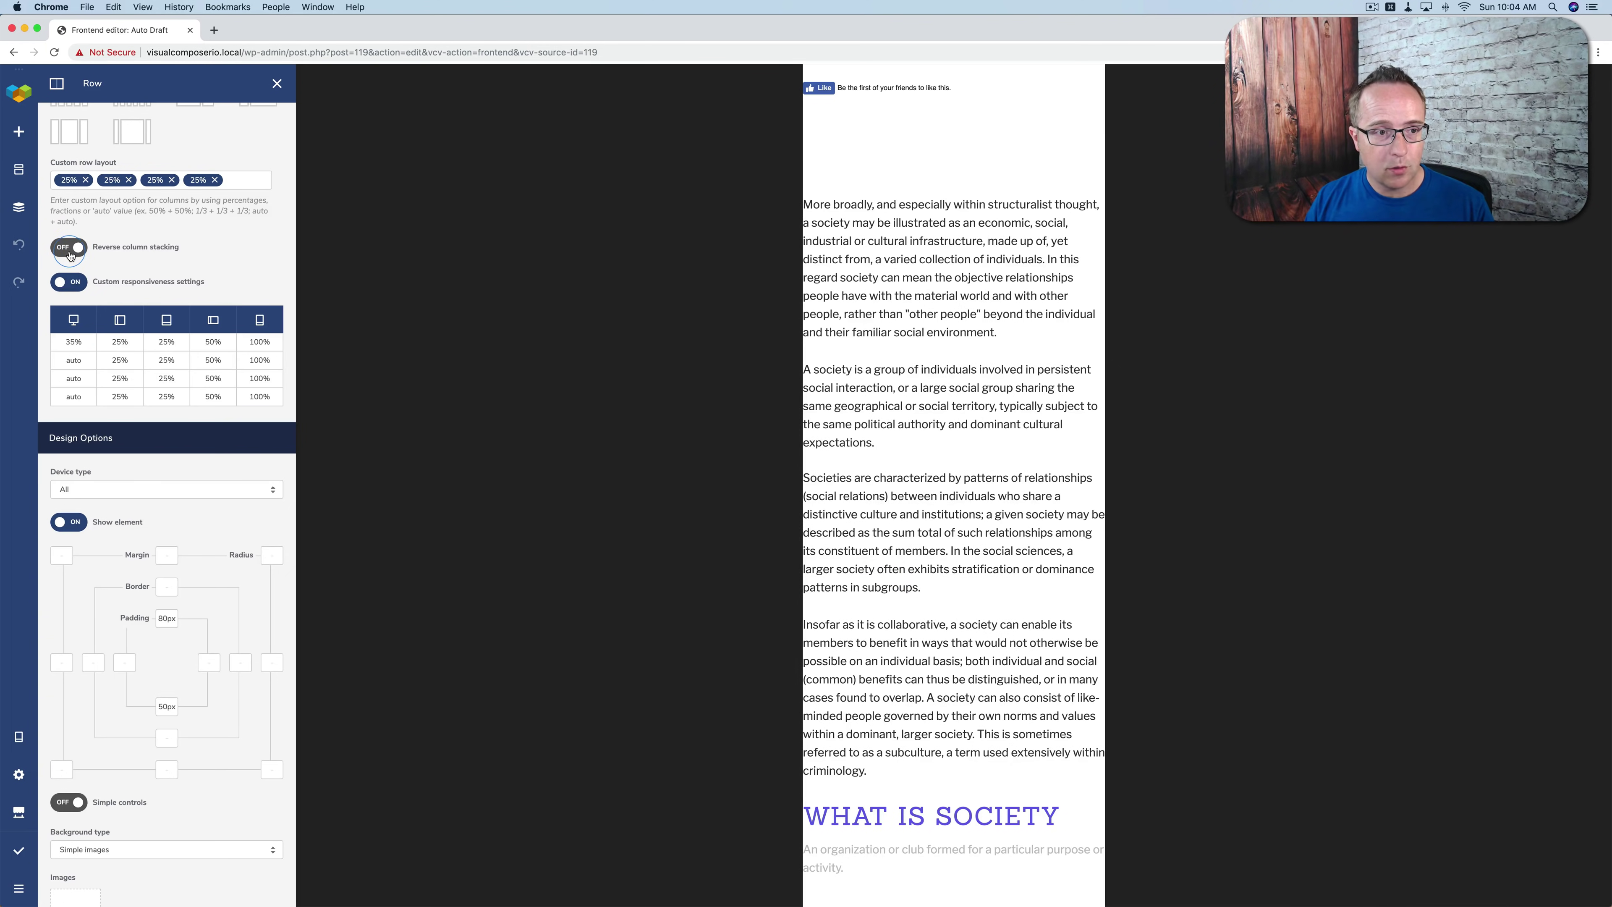
{"action": "left_click", "coordinate": [115, 273]}
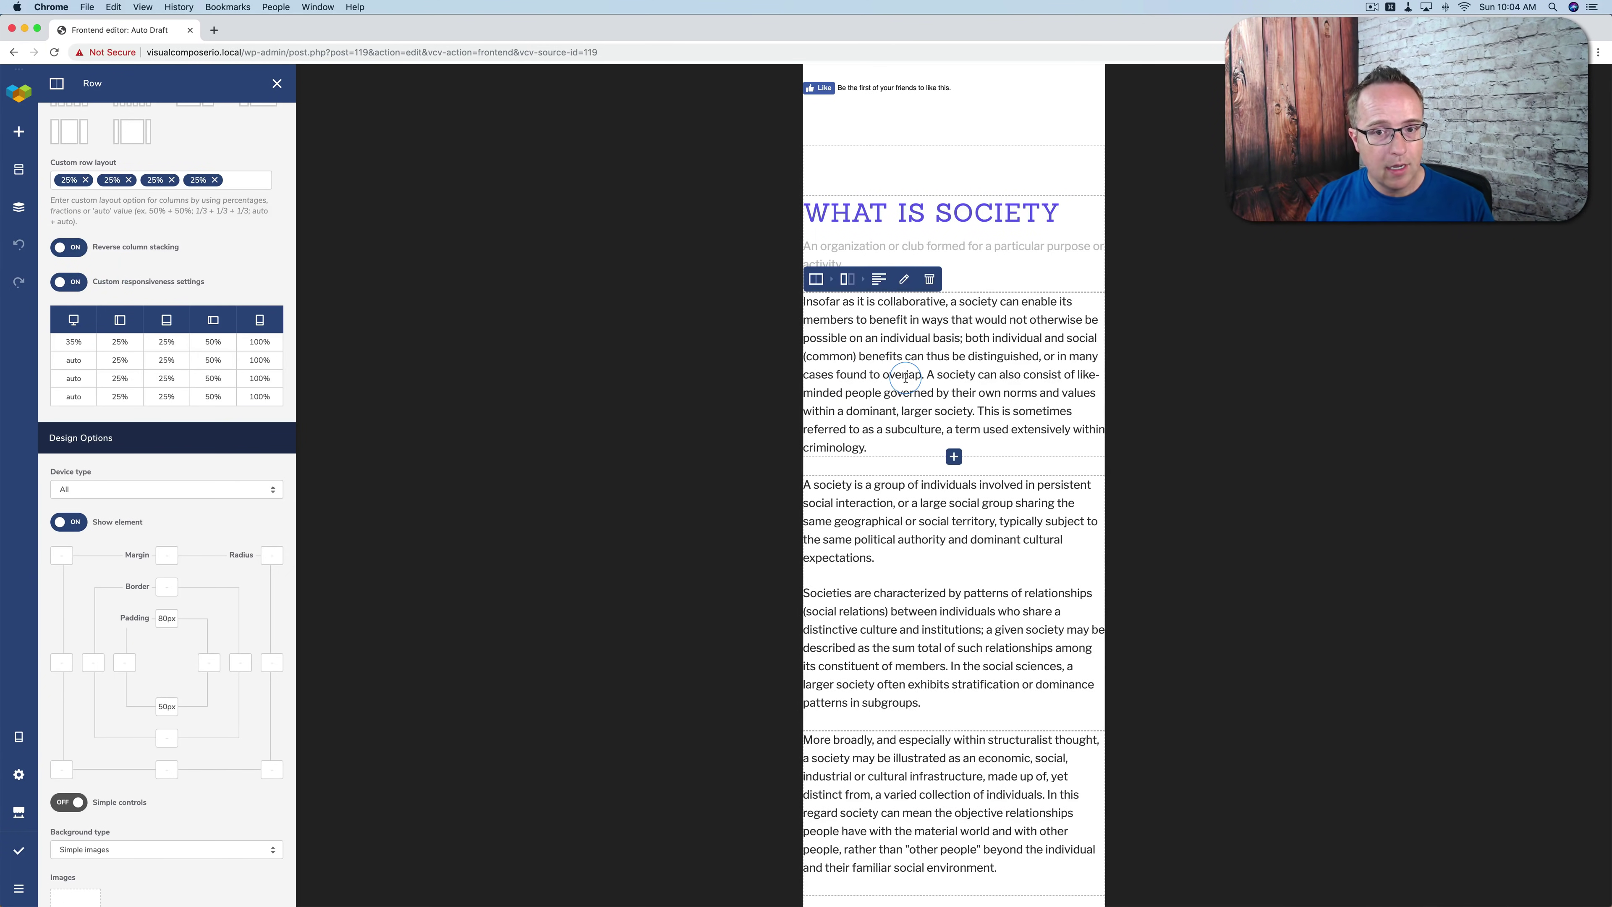
{"action": "left_click", "coordinate": [910, 240]}
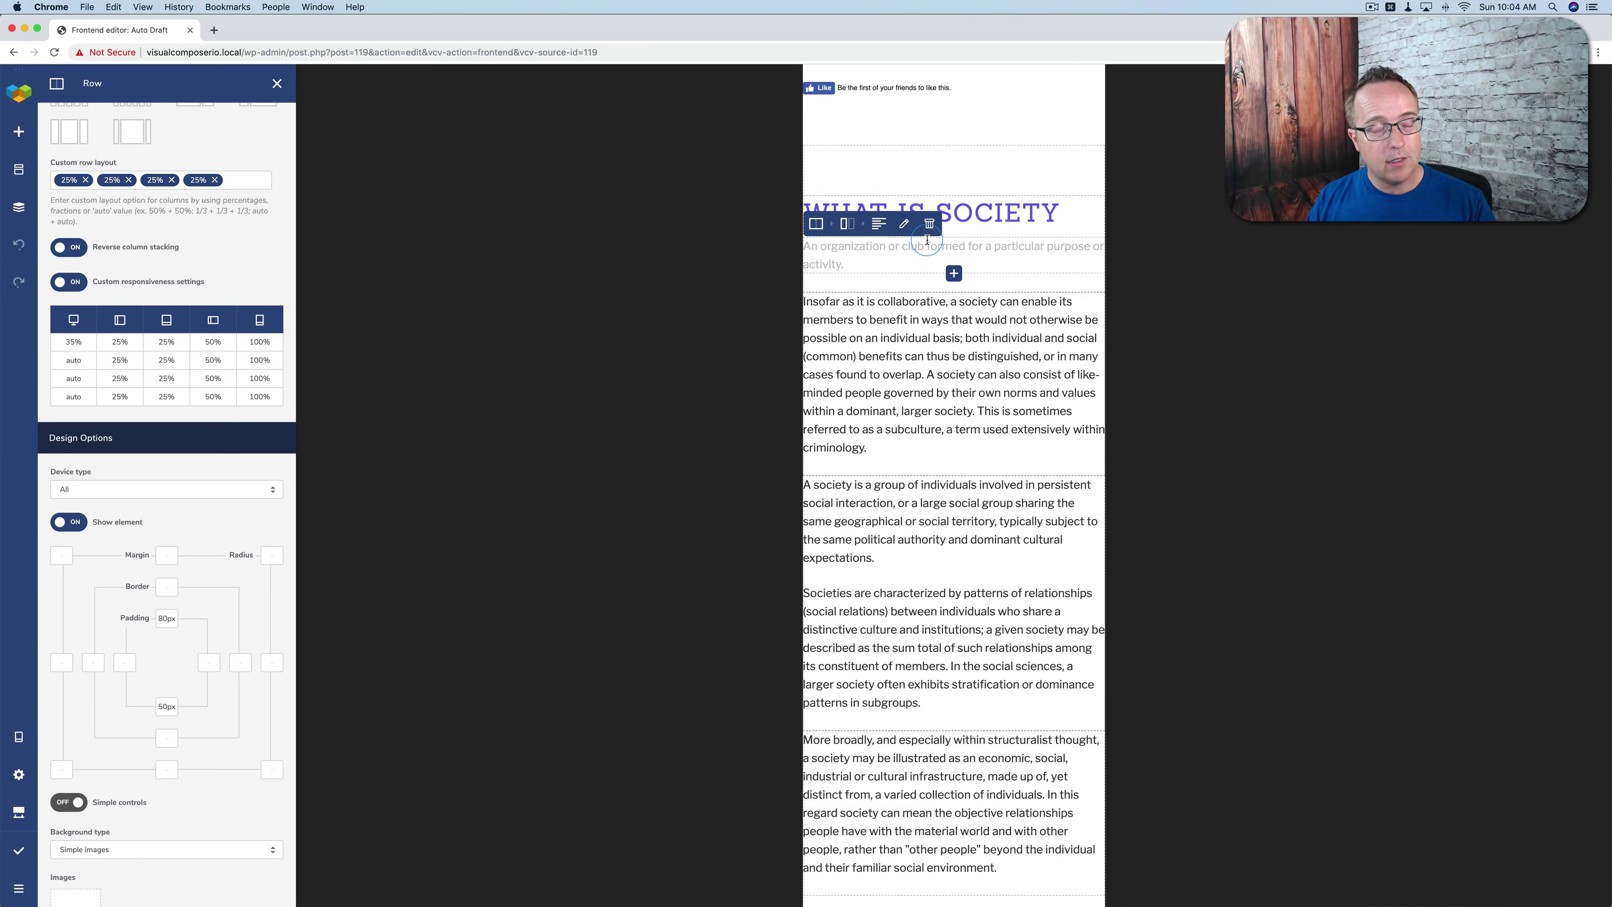
{"action": "left_click", "coordinate": [117, 247]}
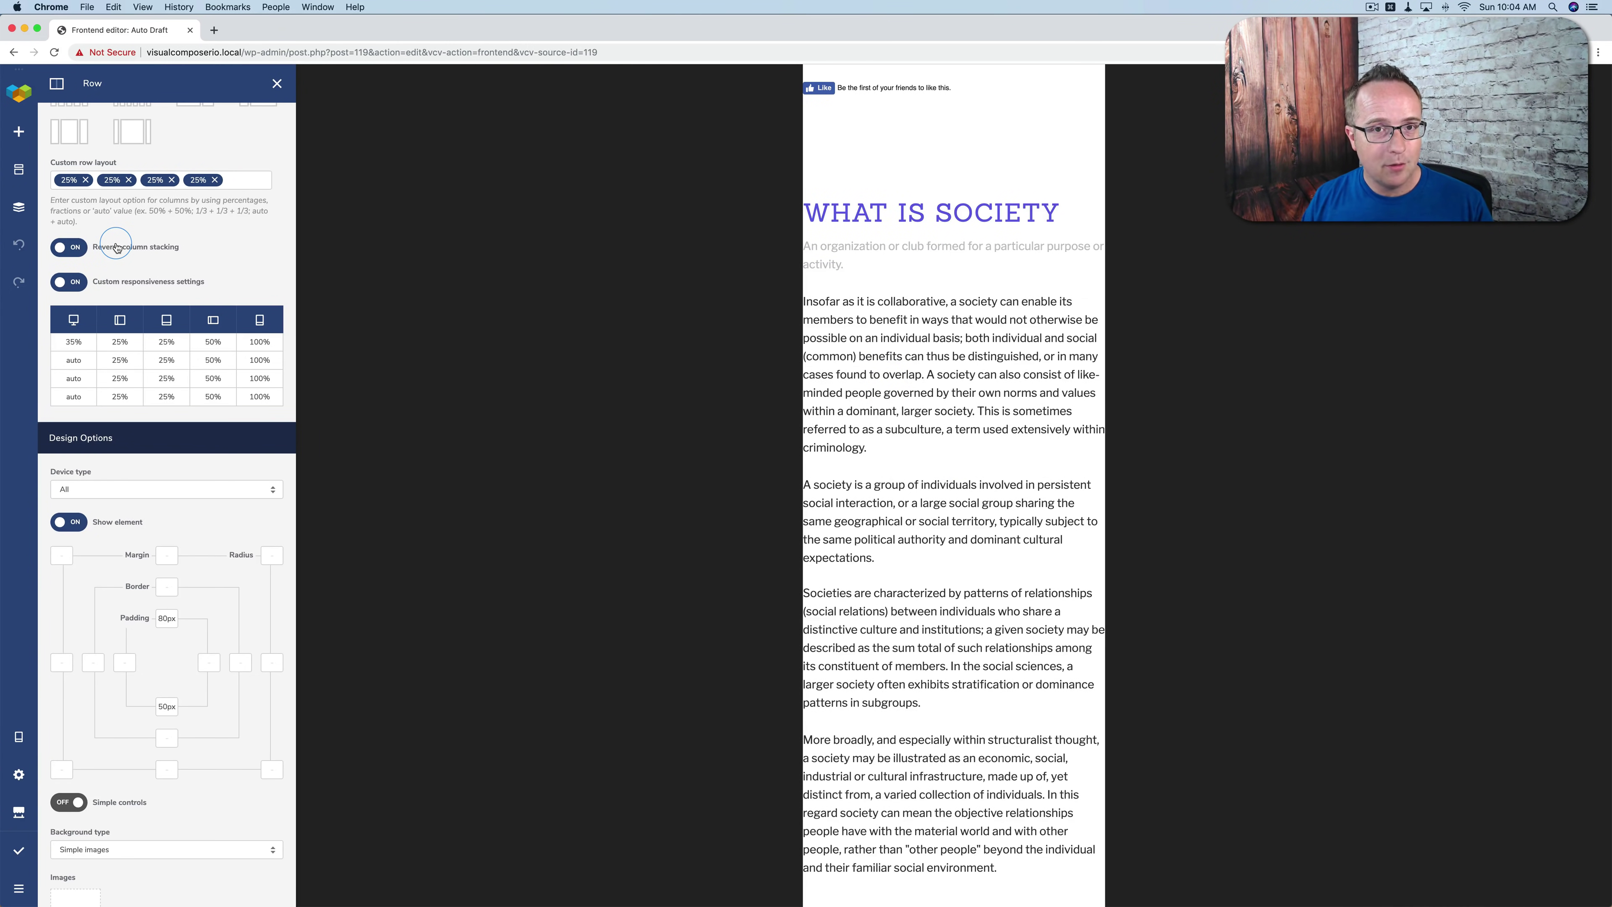
{"action": "left_click", "coordinate": [68, 256]}
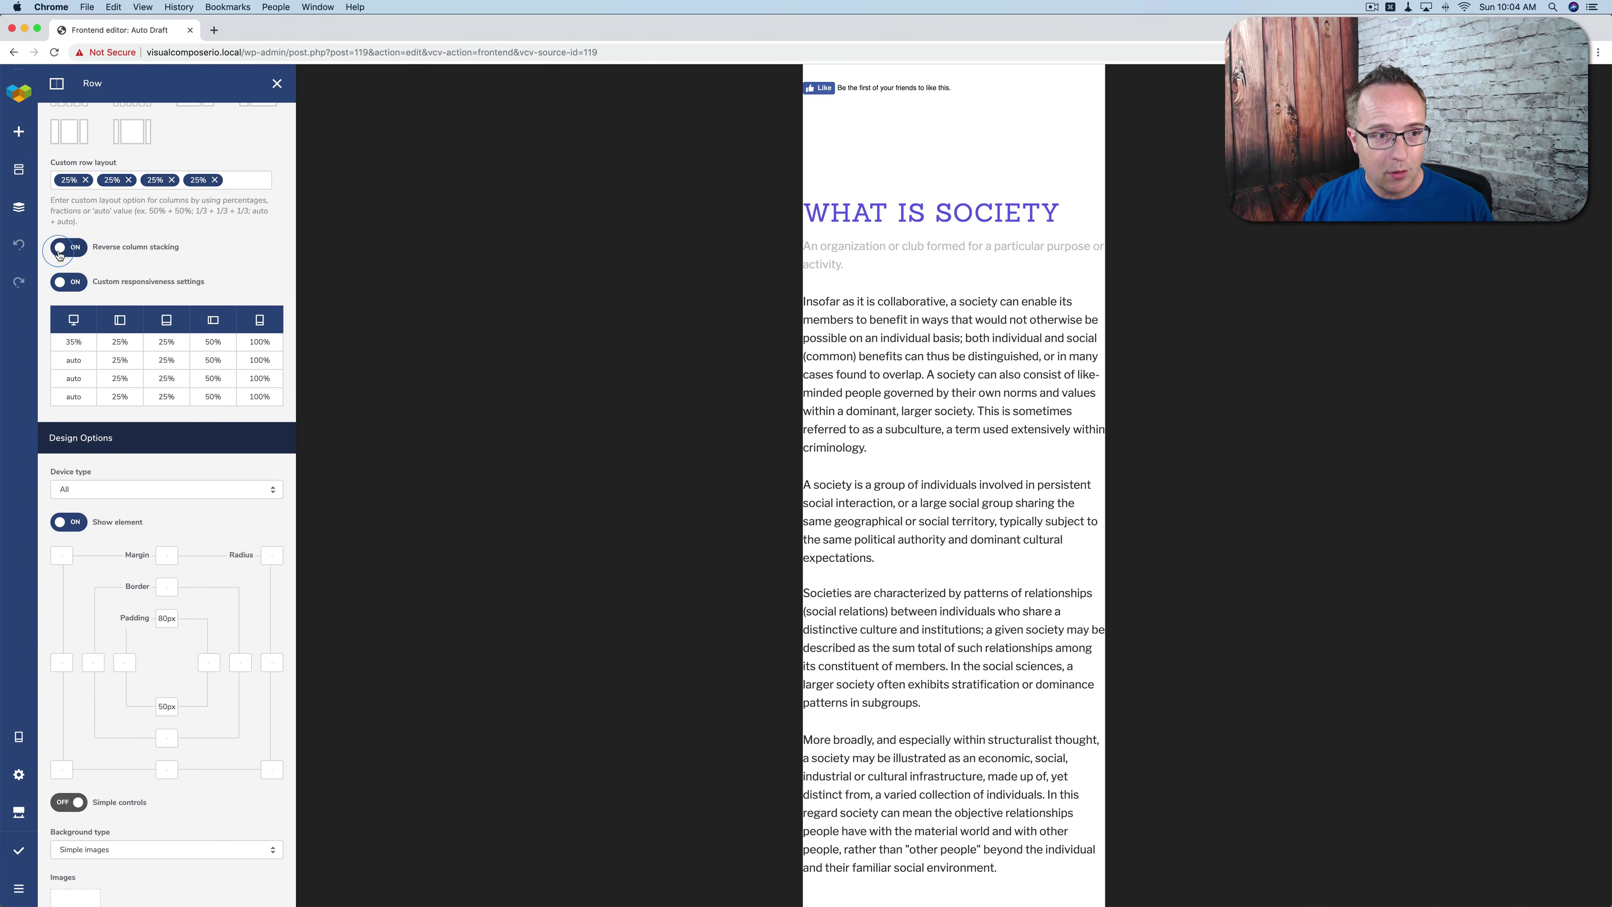
{"action": "left_click", "coordinate": [77, 246]}
{"action": "left_click", "coordinate": [594, 536]}
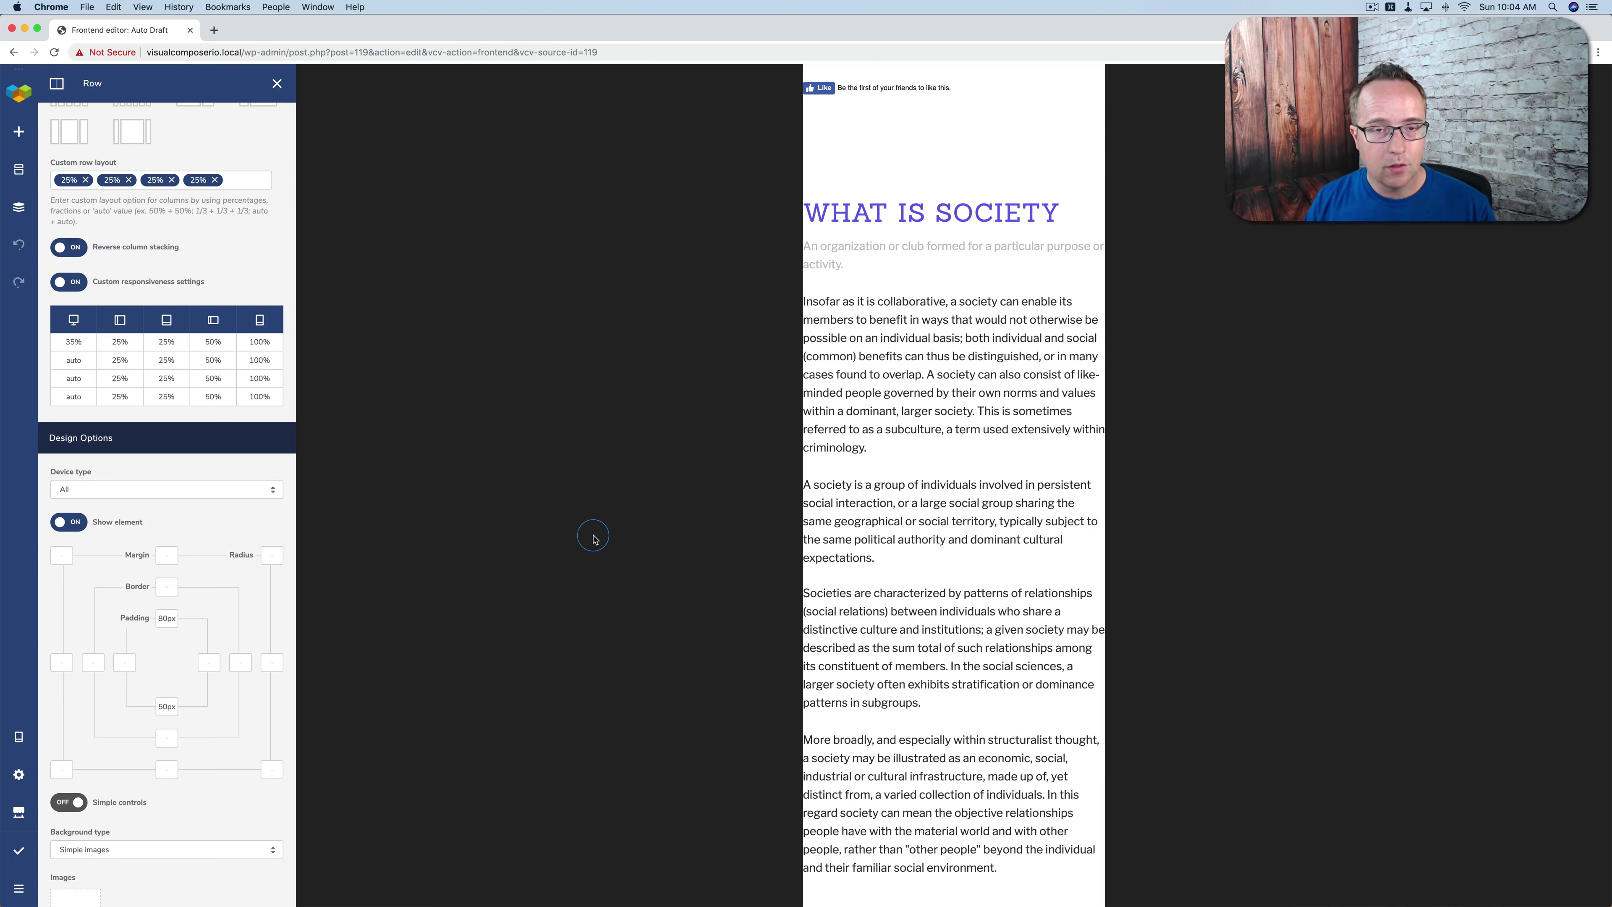